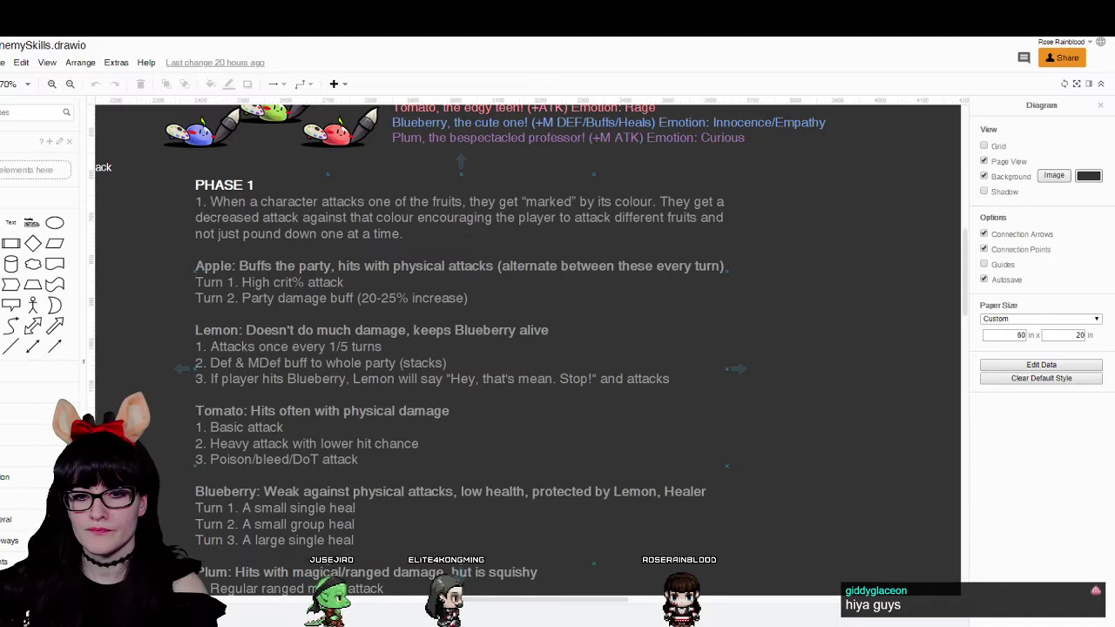
# Switch to Photoshop with the FruitBosses.psd document and hide the grid over the artwork.
pyautogui.hotkey('alt', 'Tab')
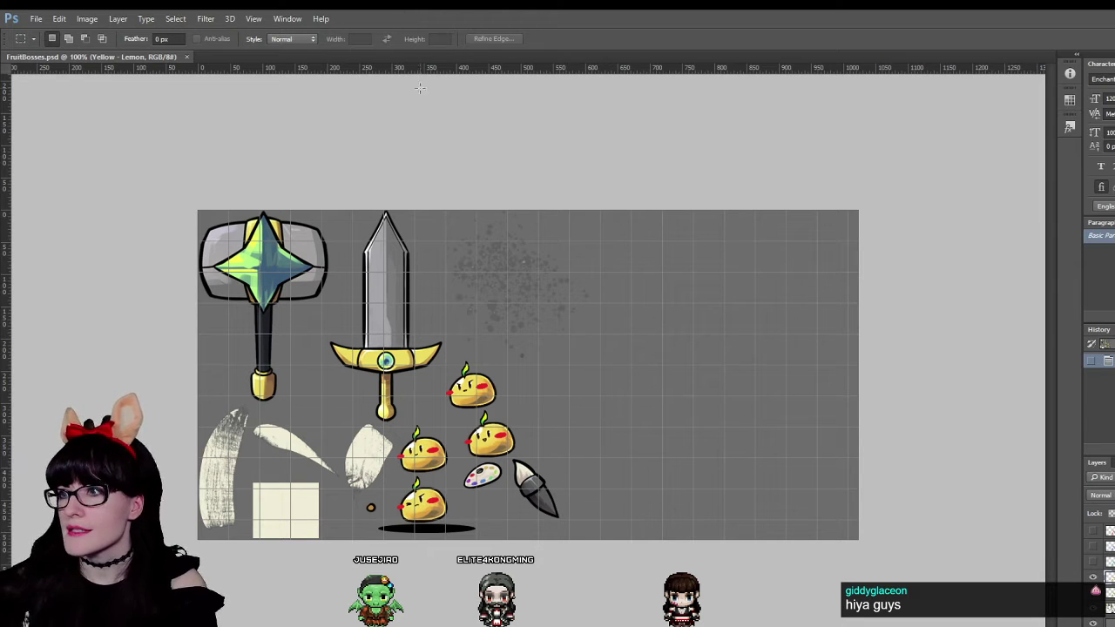
pyautogui.hotkey('ctrl', "'")
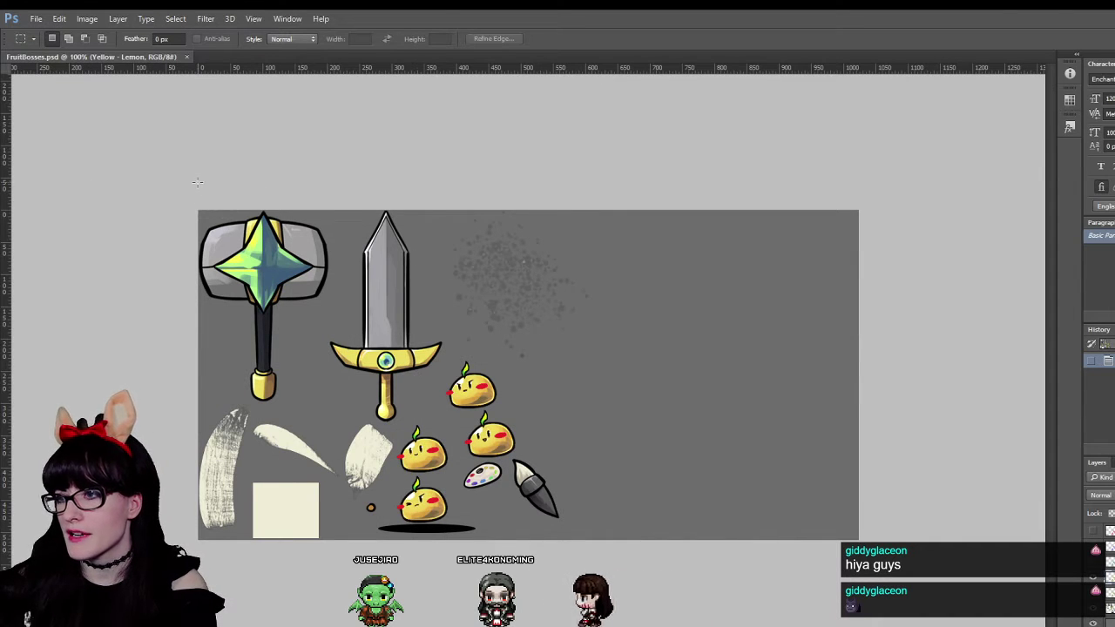
pyautogui.moveTo(198, 211); pyautogui.dragTo(438, 422)
pyautogui.hotkey('ctrl', 'j')
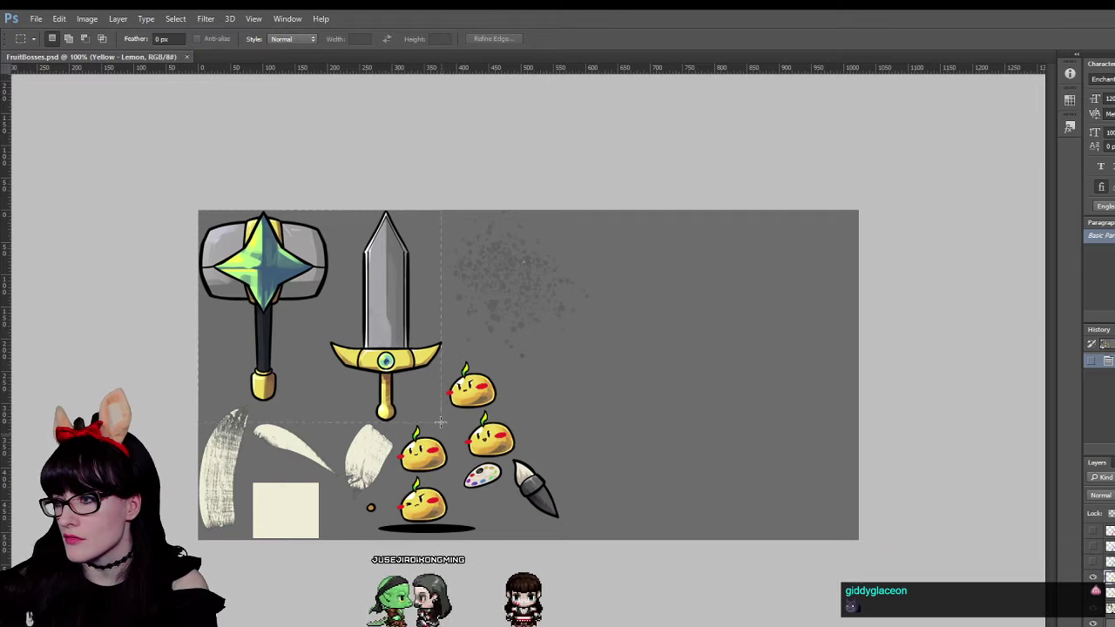
pyautogui.press('z')
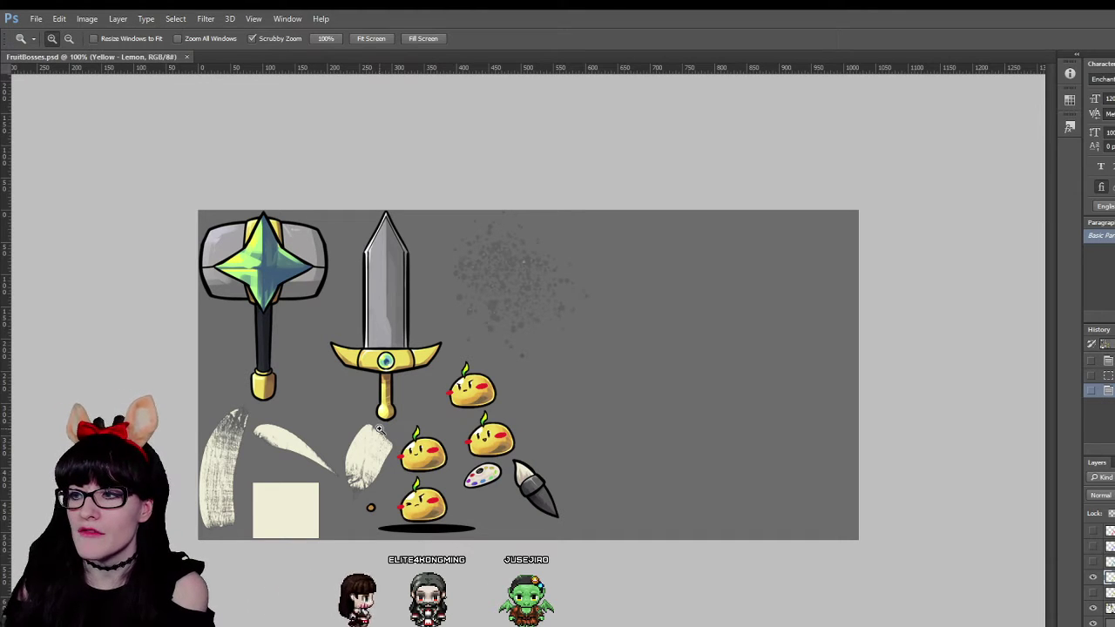
pyautogui.press('m')
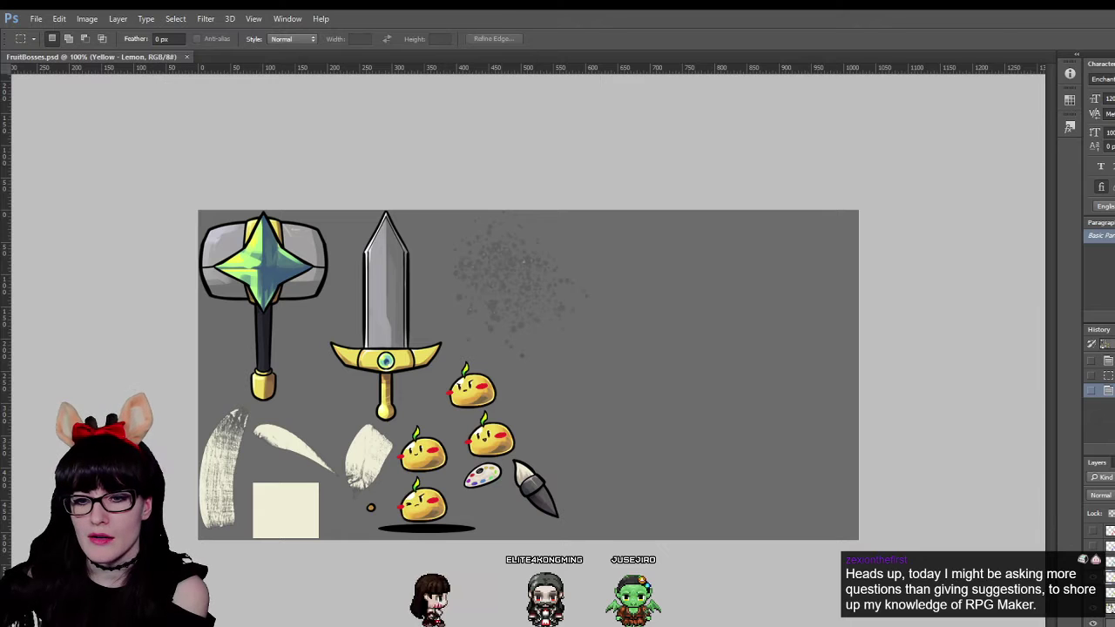
# Switch to the EnemySkills diagram in draw.io and read the Phase 1 skill notes for each fruit.
pyautogui.hotkey('alt', 'Tab')
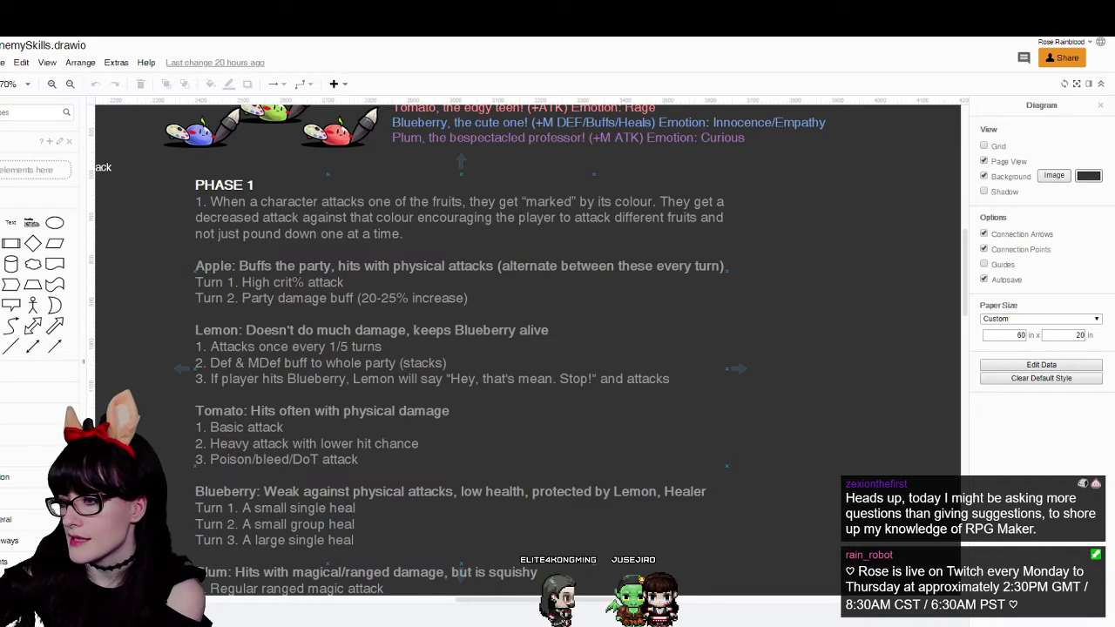
pyautogui.scroll(-1, 527, 348)
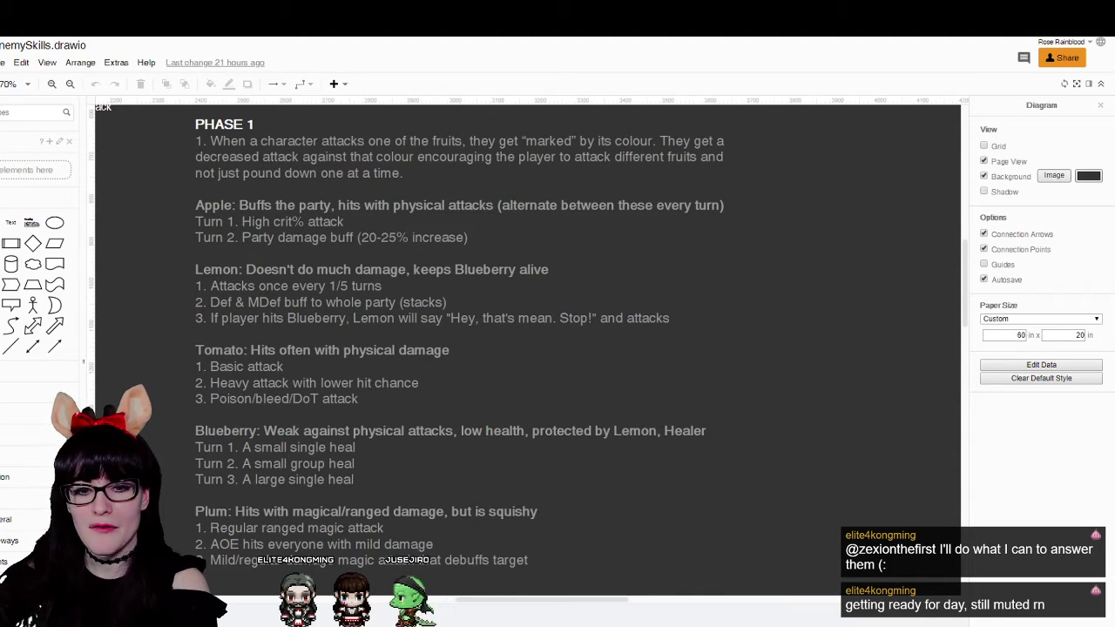
# Switch to RPG Maker and check the contents of the Fruits battle event on the dirt path.
pyautogui.hotkey('alt', 'Tab')
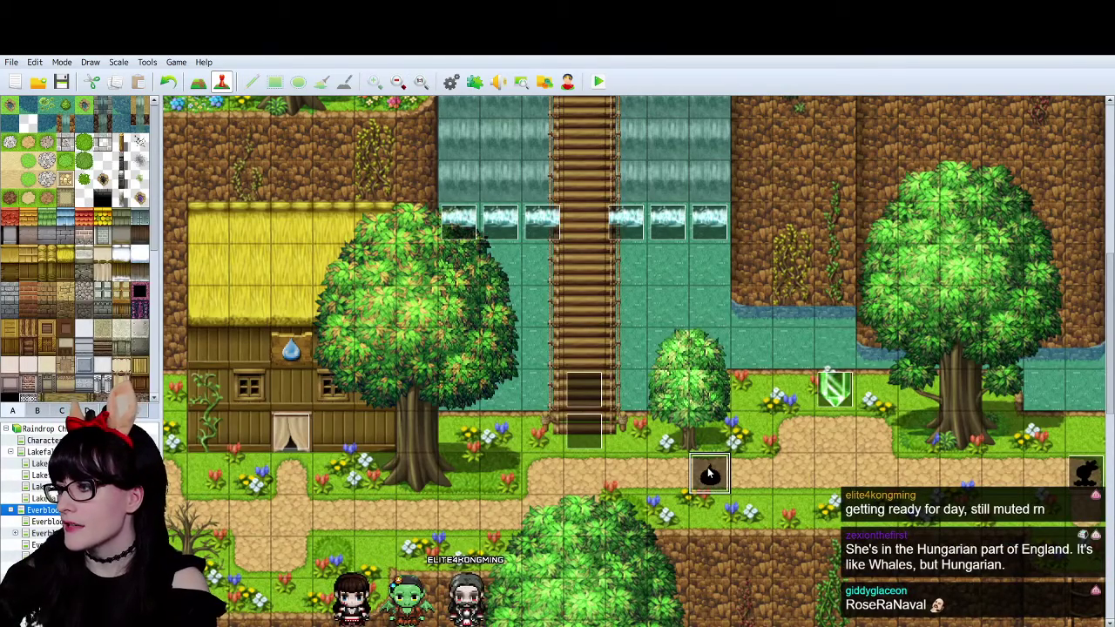
pyautogui.moveTo(710, 471); pyautogui.dragTo(669, 471)
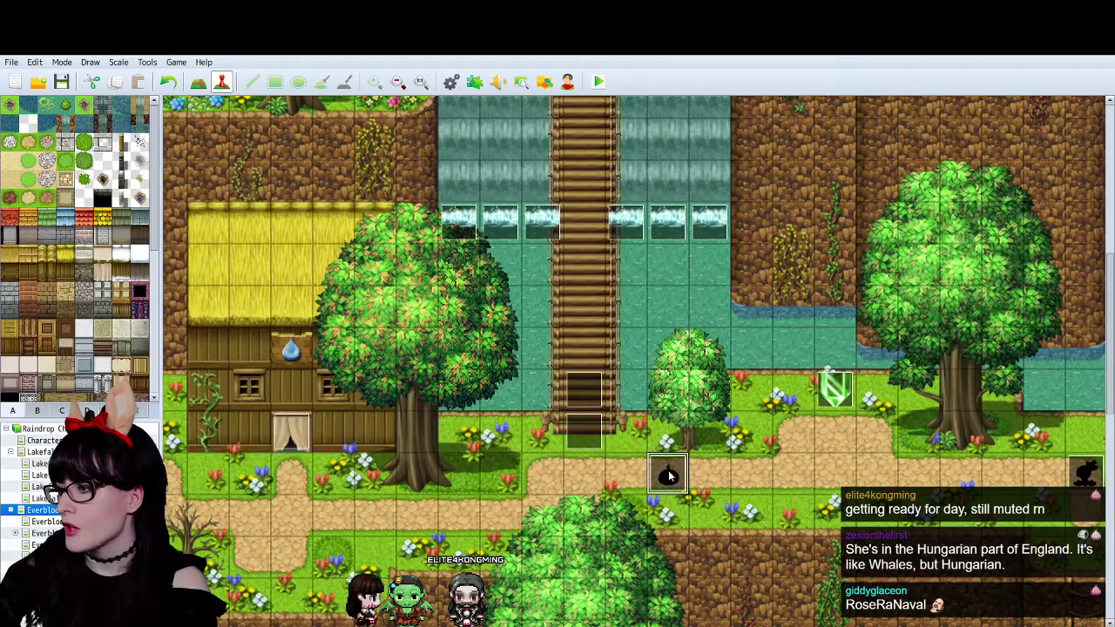
pyautogui.scroll(-2, 593, 425)
pyautogui.hscroll(2, 594, 425)
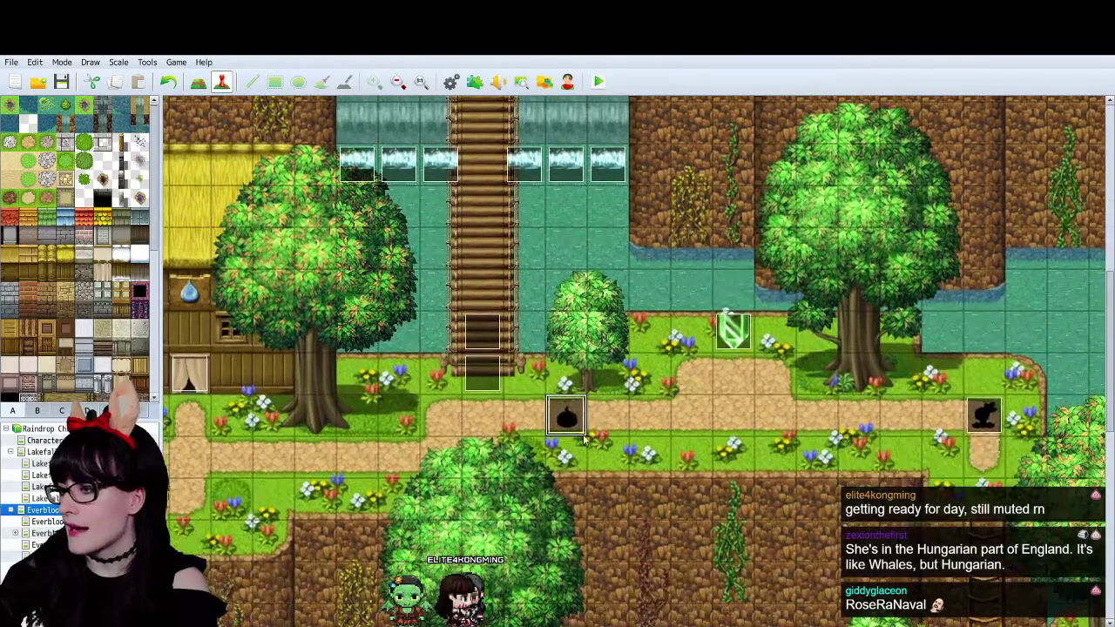
pyautogui.doubleClick(608, 418)
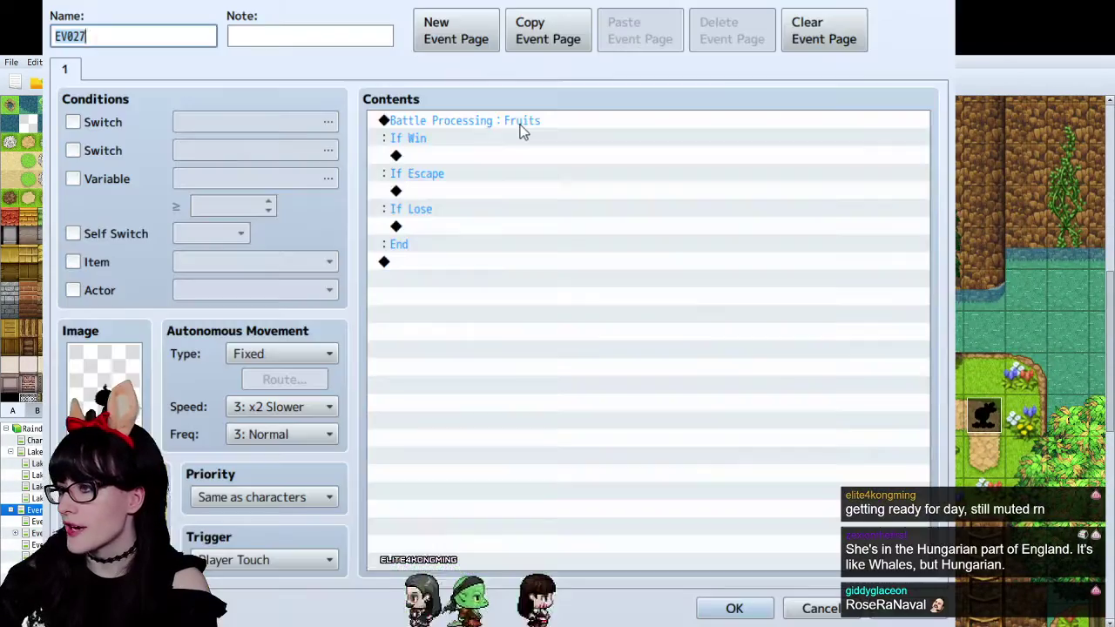
pyautogui.click(520, 124)
pyautogui.click(790, 607)
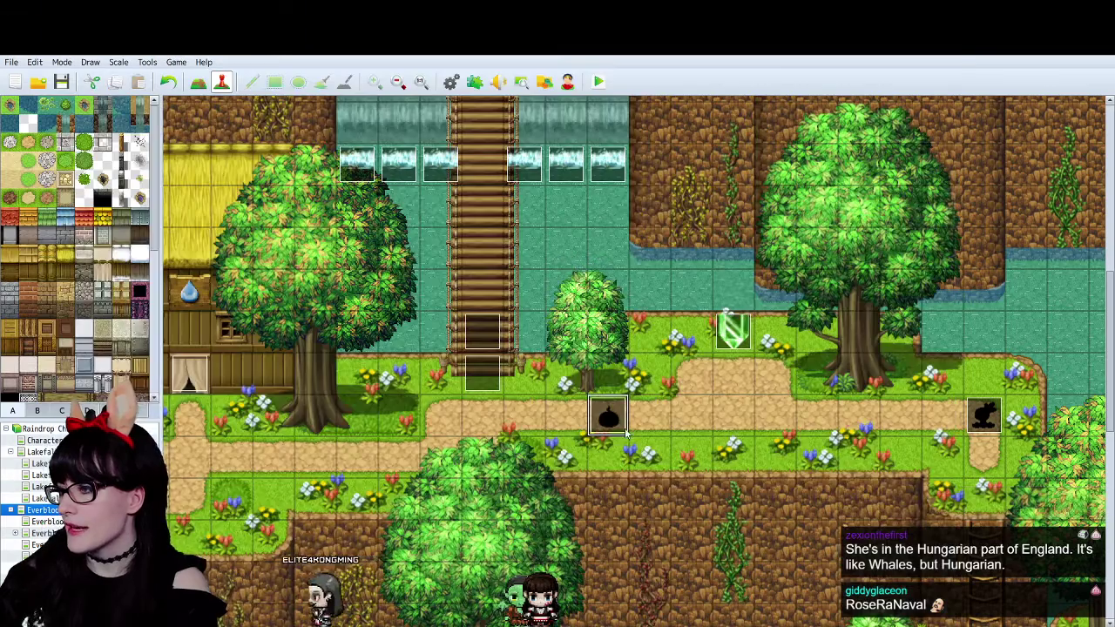
# Move the Fruits battle event from the dirt path to the grass between the small tree and the green crystal event.
pyautogui.hotkey('ctrl', 'x')
pyautogui.click(647, 348)
pyautogui.hotkey('ctrl', 'v')
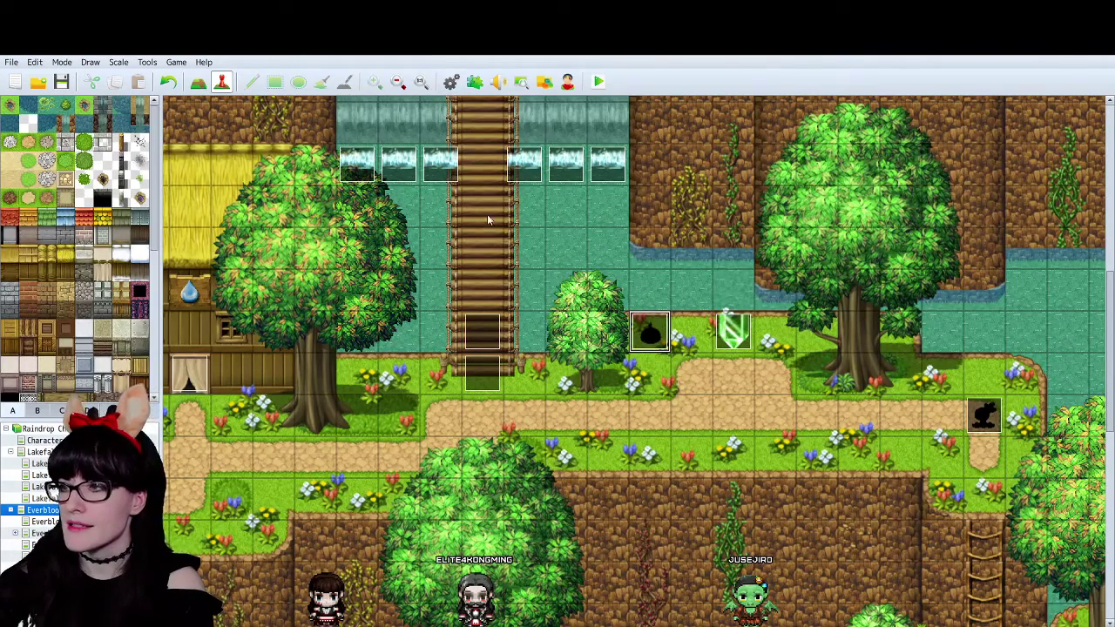
# Examine the settings of the Everbloom boss skills in the Skills database, including Skill 1, Skill 2, Painting Appear and Painting Change.
pyautogui.press('F9')
pyautogui.click(88, 79)
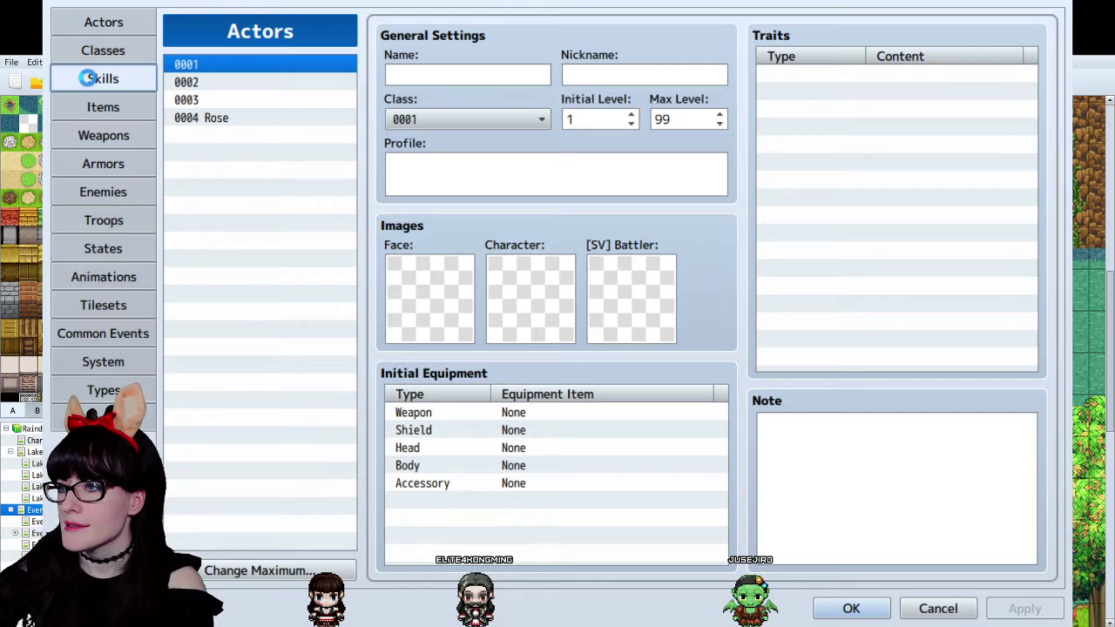
pyautogui.scroll(-8, 261, 170)
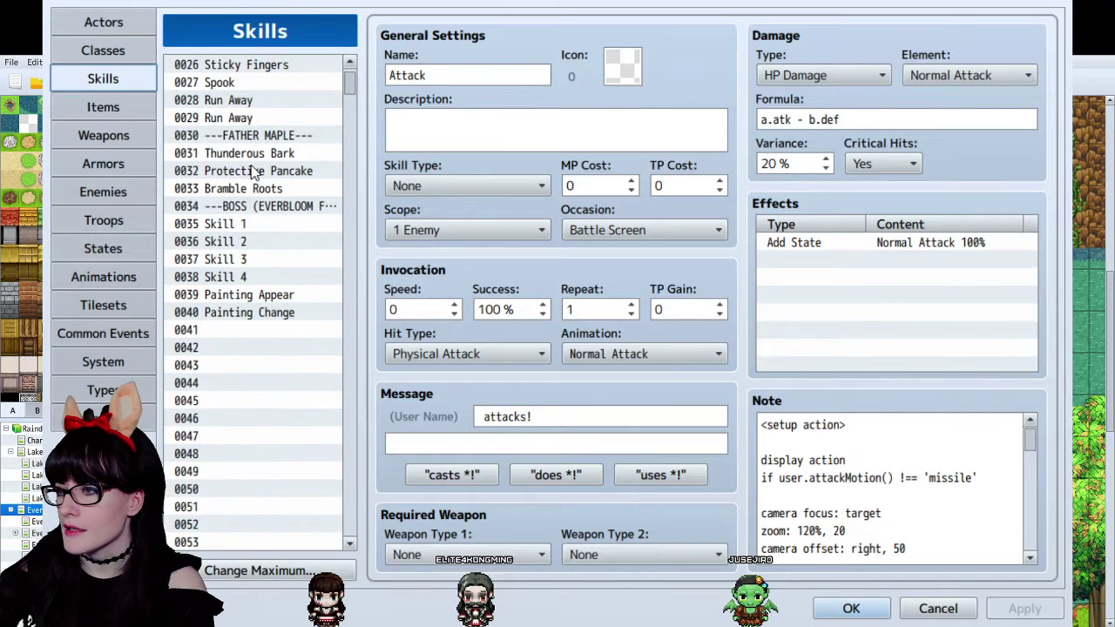
pyautogui.scroll(1, 272, 243)
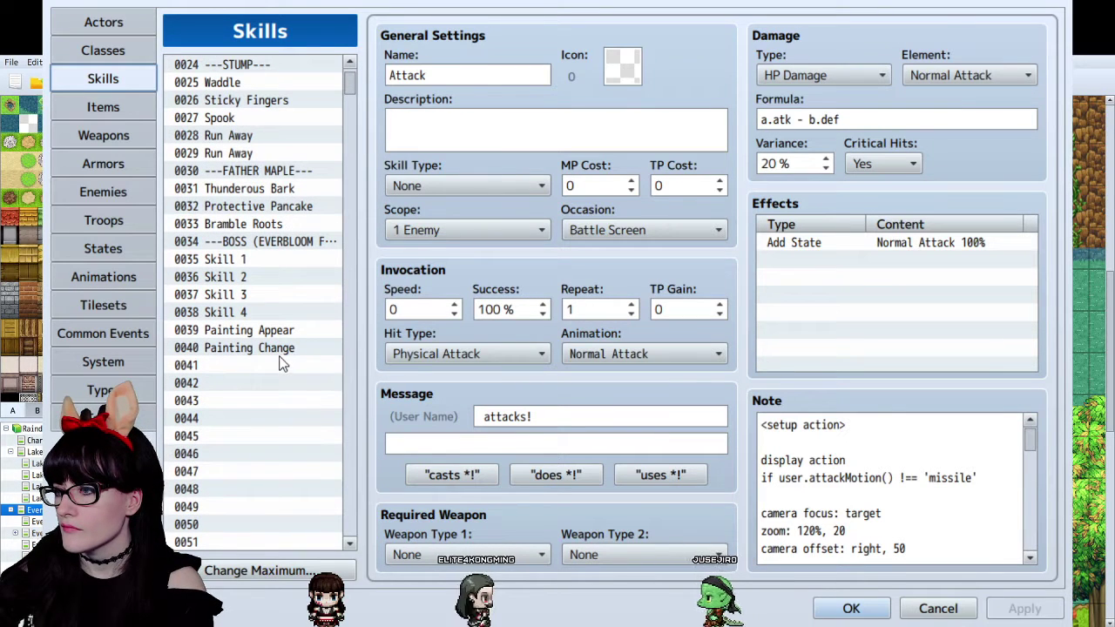
pyautogui.click(266, 330)
pyautogui.press('Down')
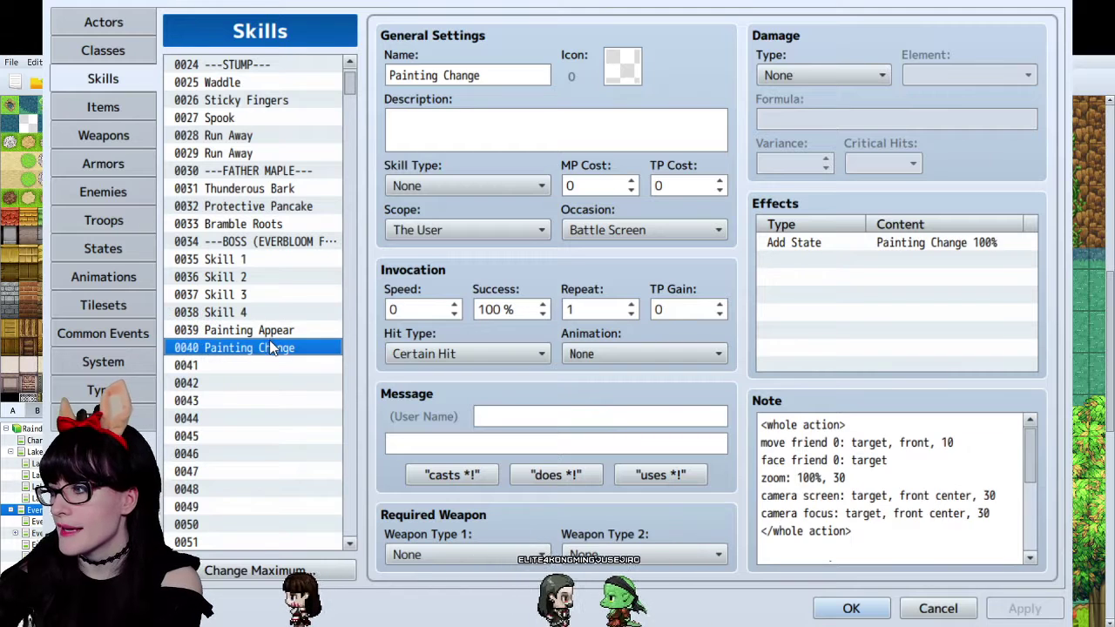
pyautogui.press('Down')
pyautogui.click(248, 328)
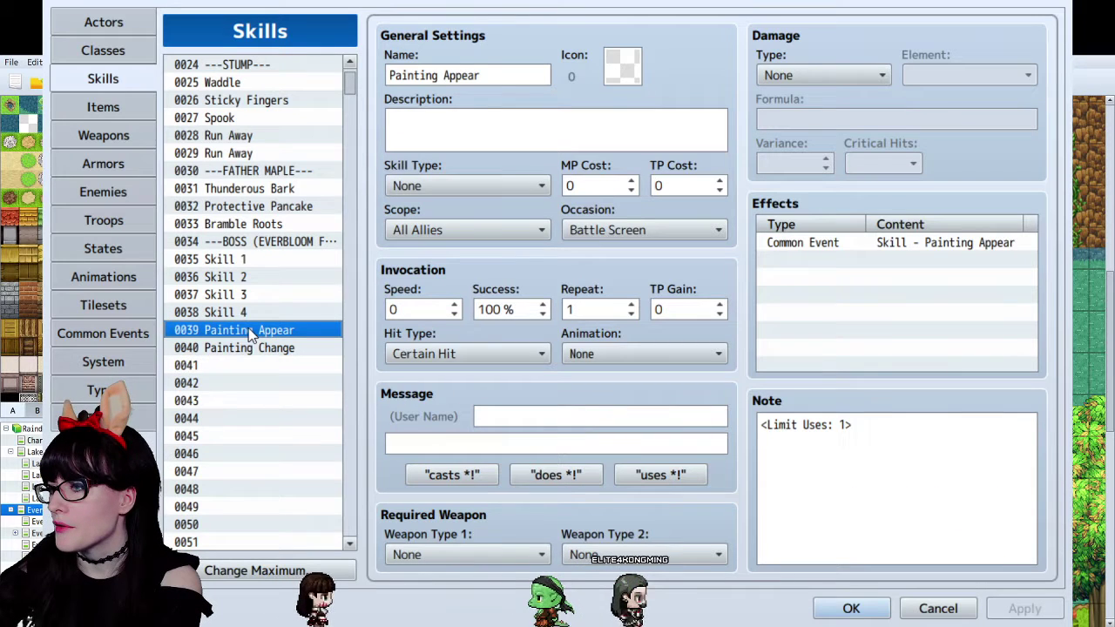
pyautogui.click(244, 277)
pyautogui.click(244, 264)
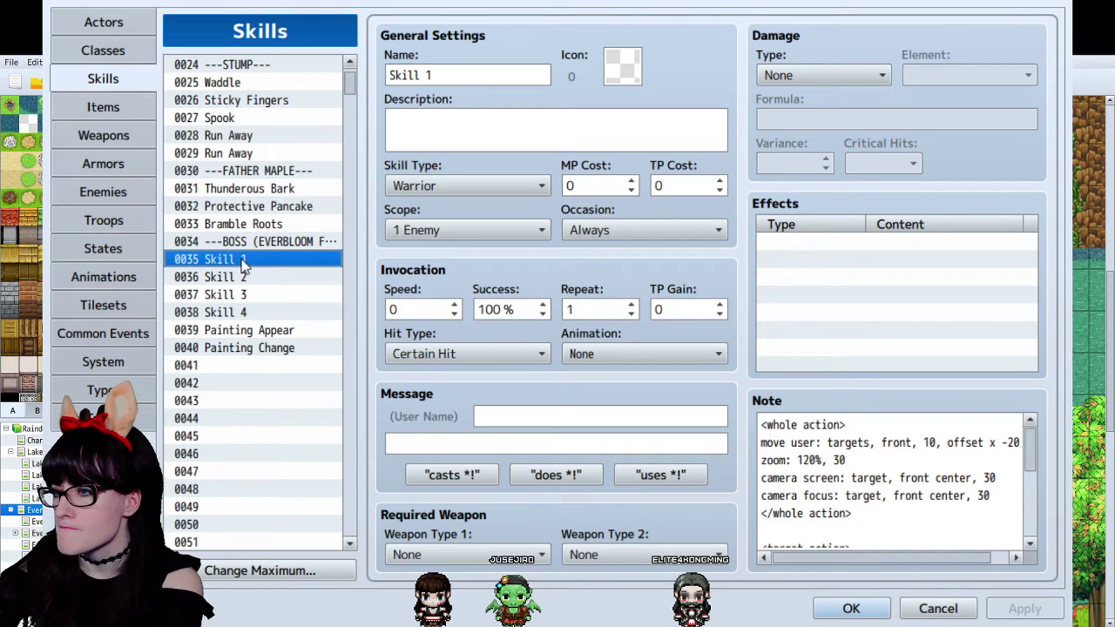
pyautogui.click(247, 277)
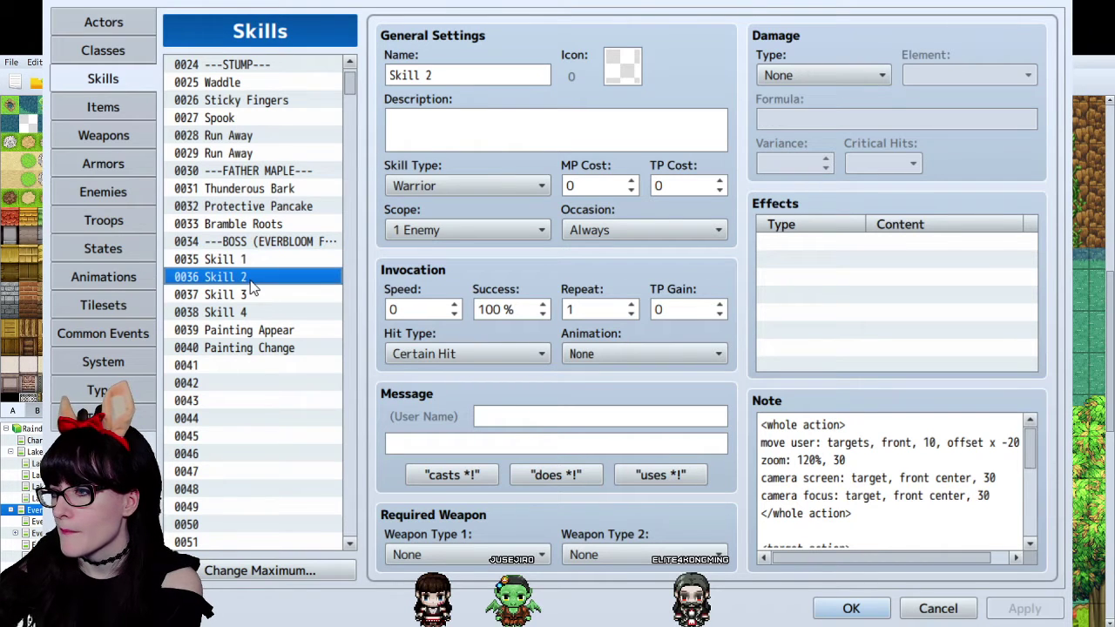
pyautogui.click(257, 313)
pyautogui.click(240, 278)
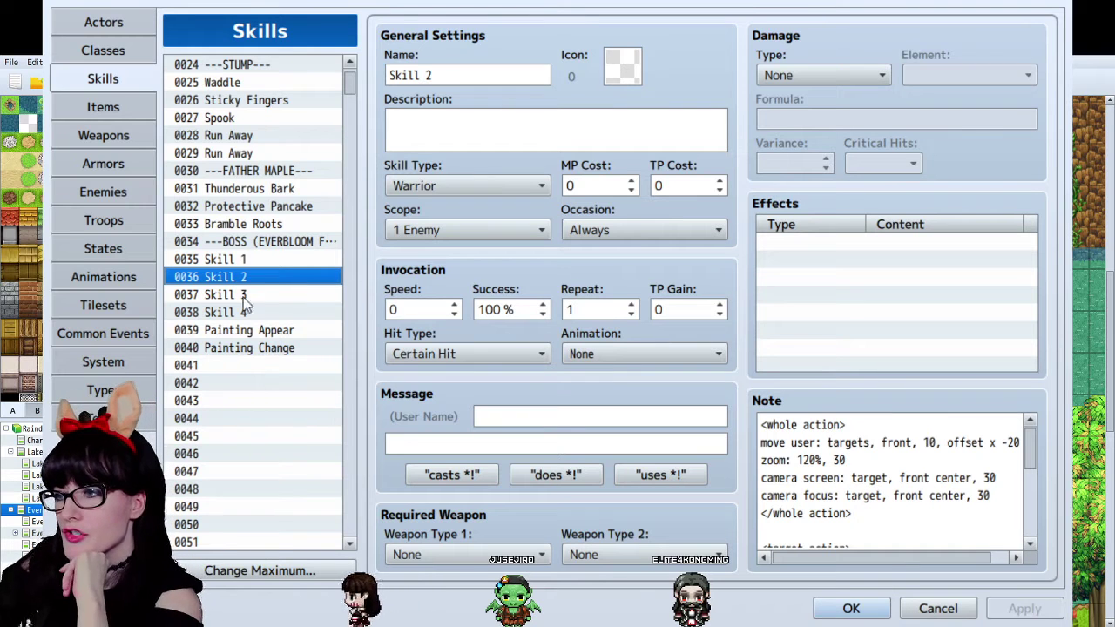
# Copy skills 0035 to 0040, Skill 1 through Painting Change, into the empty slots starting at 0088 and check the copies.
pyautogui.click(261, 259)
pyautogui.keyDown('shift'); pyautogui.click(287, 348); pyautogui.keyUp('shift')
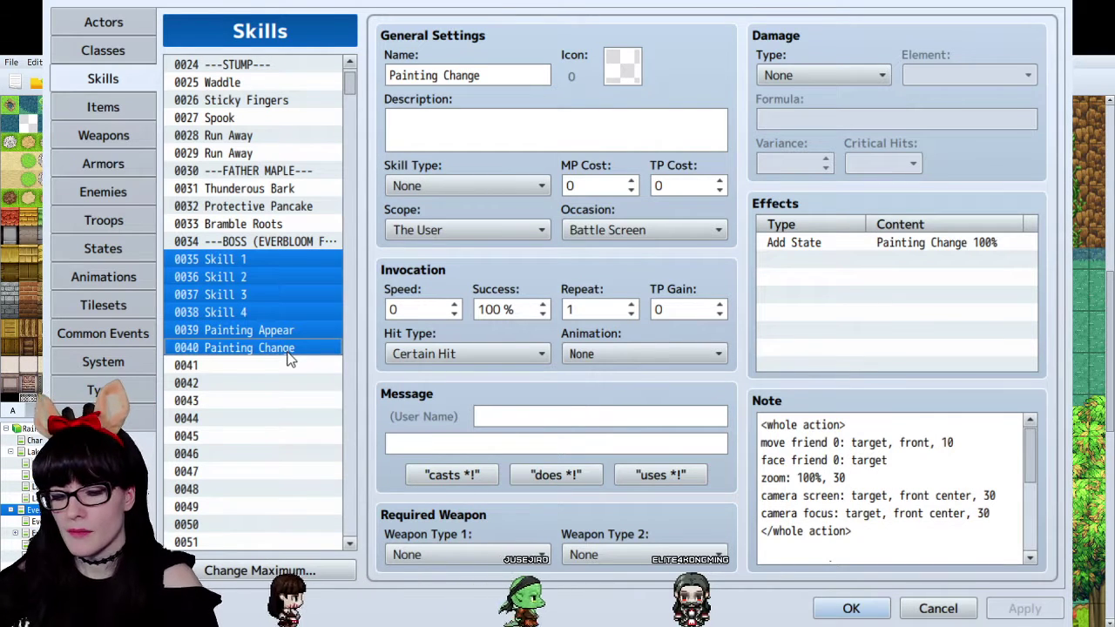
pyautogui.scroll(-7, 278, 326)
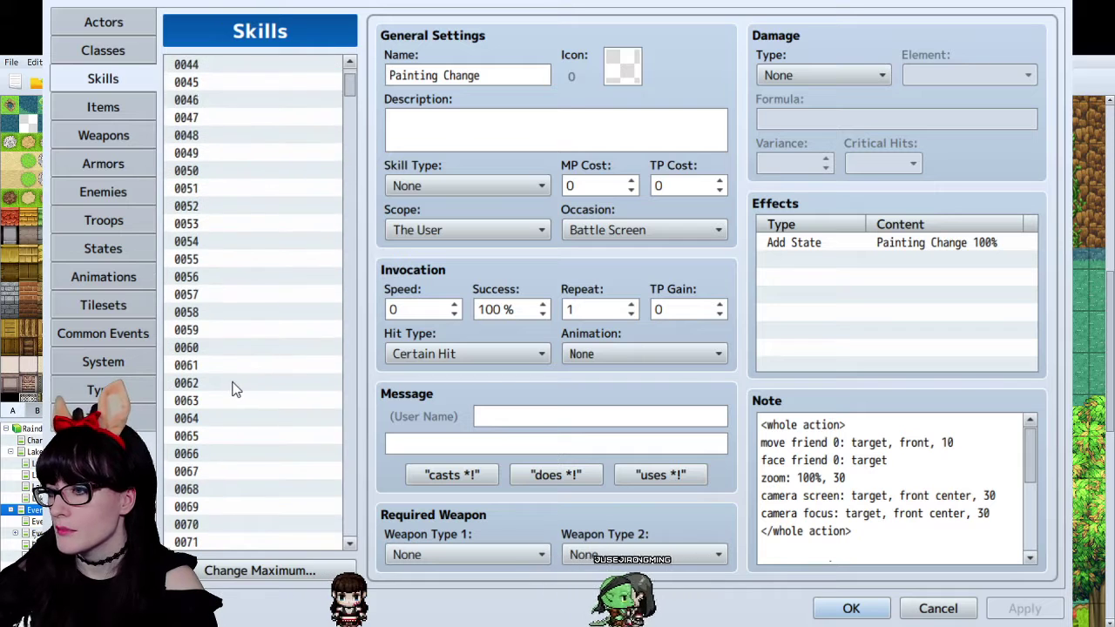
pyautogui.scroll(-5, 217, 396)
pyautogui.click(214, 383)
pyautogui.scroll(-2, 209, 410)
pyautogui.click(200, 453)
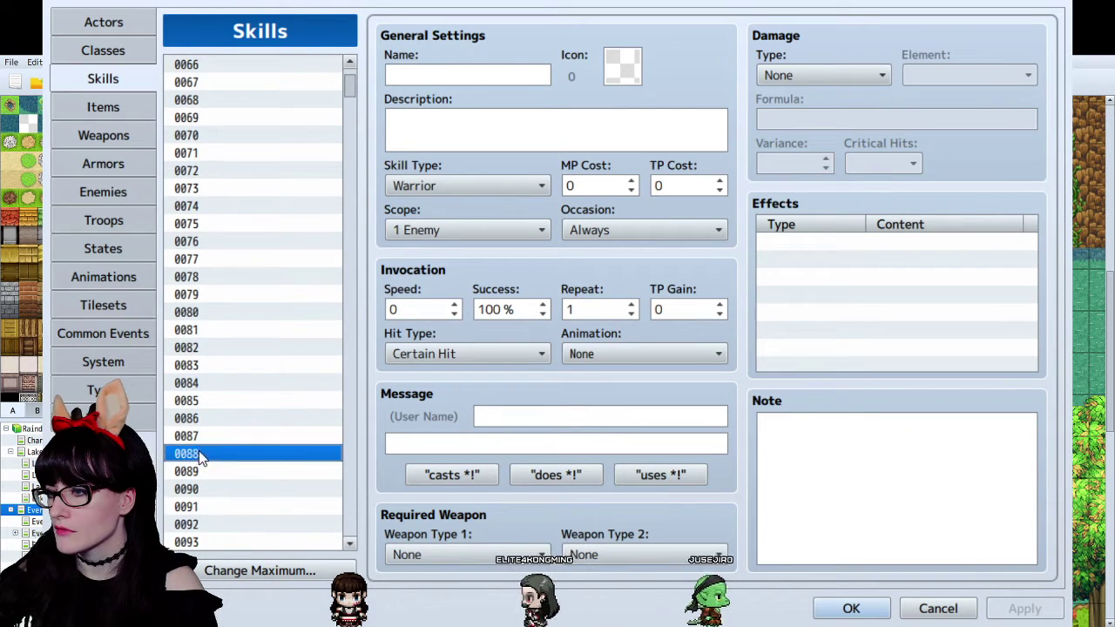
pyautogui.hotkey('ctrl', 'v')
pyautogui.click(258, 415)
pyautogui.click(244, 524)
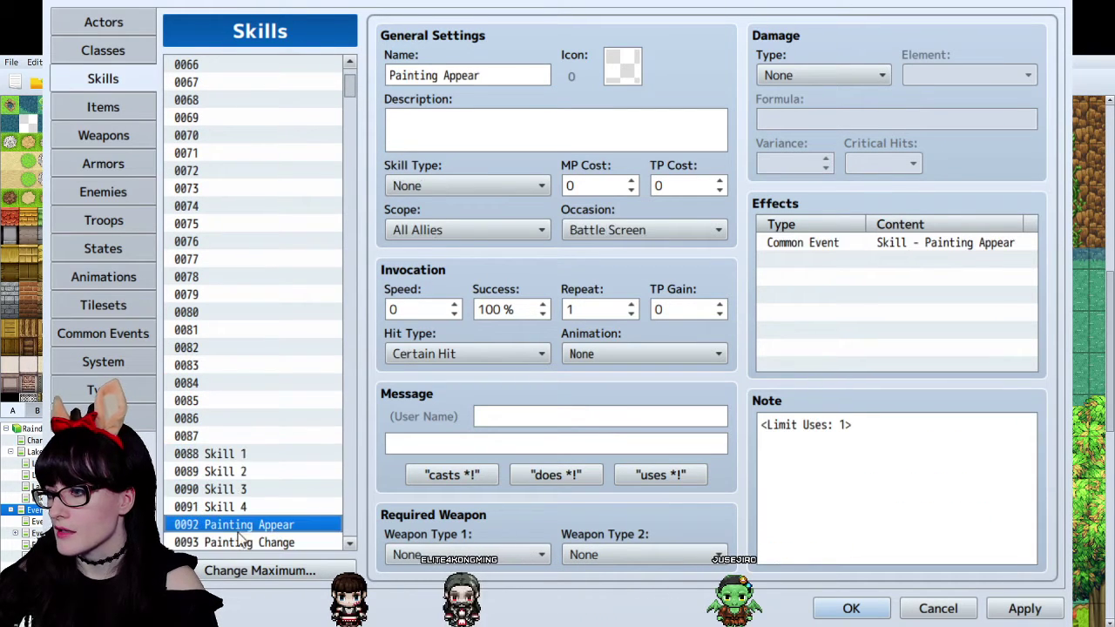
pyautogui.click(248, 538)
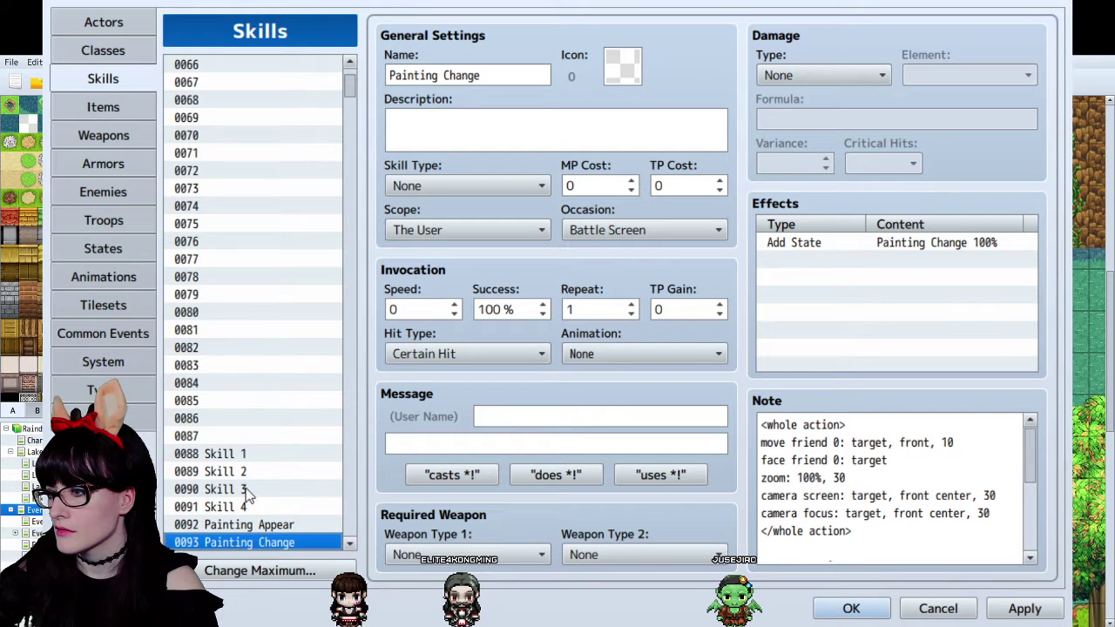
pyautogui.click(249, 503)
pyautogui.click(244, 473)
# Clear the original boss skills from slots 0035 to 0040 in the Skills database.
pyautogui.scroll(12, 264, 196)
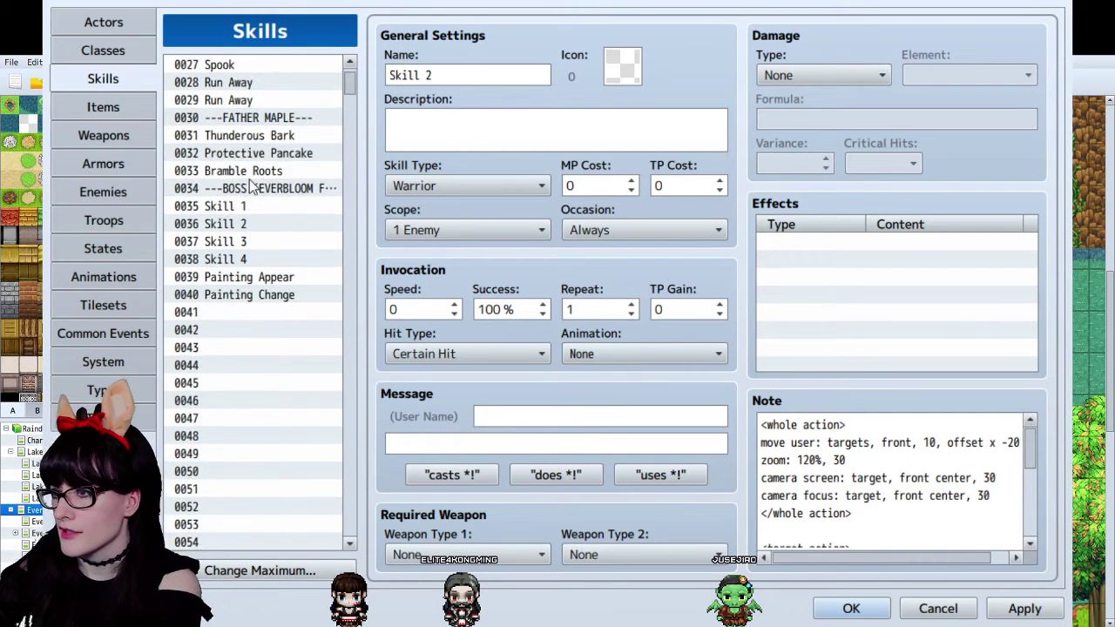
pyautogui.click(257, 207)
pyautogui.press('Delete')
pyautogui.press('Down')
pyautogui.press('Delete')
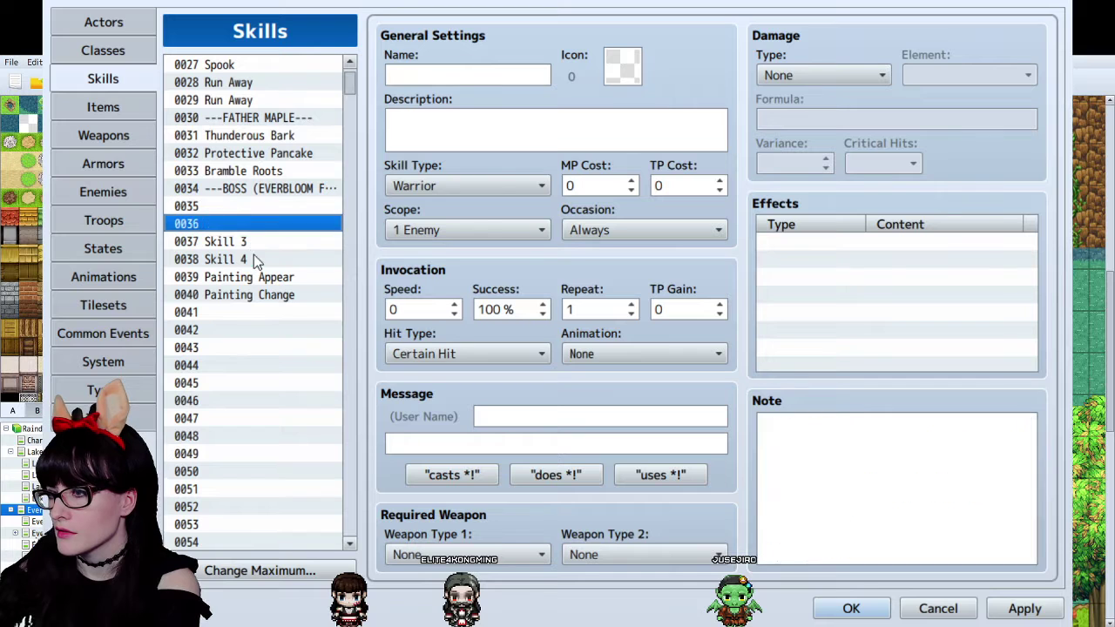
pyautogui.click(248, 242)
pyautogui.press('Delete')
pyautogui.click(261, 294)
pyautogui.press('Delete')
pyautogui.press('Up')
pyautogui.press('Delete')
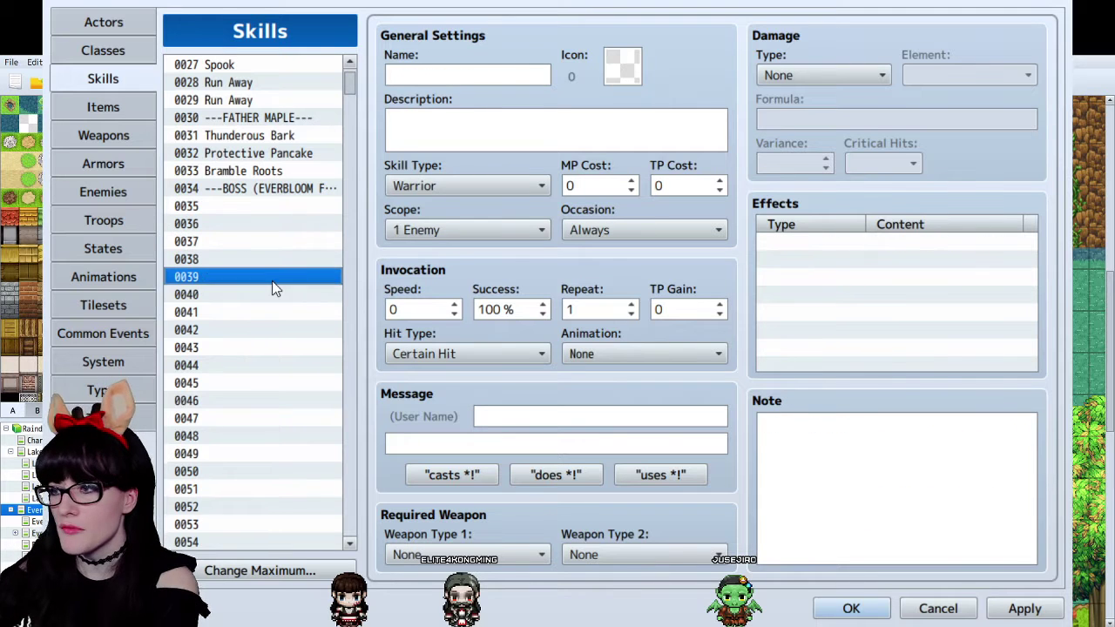
# Check the copied Skill 3 in slot 0090, then return to the empty slot 0035 under the boss heading.
pyautogui.scroll(-3, 280, 302)
pyautogui.scroll(-11, 280, 302)
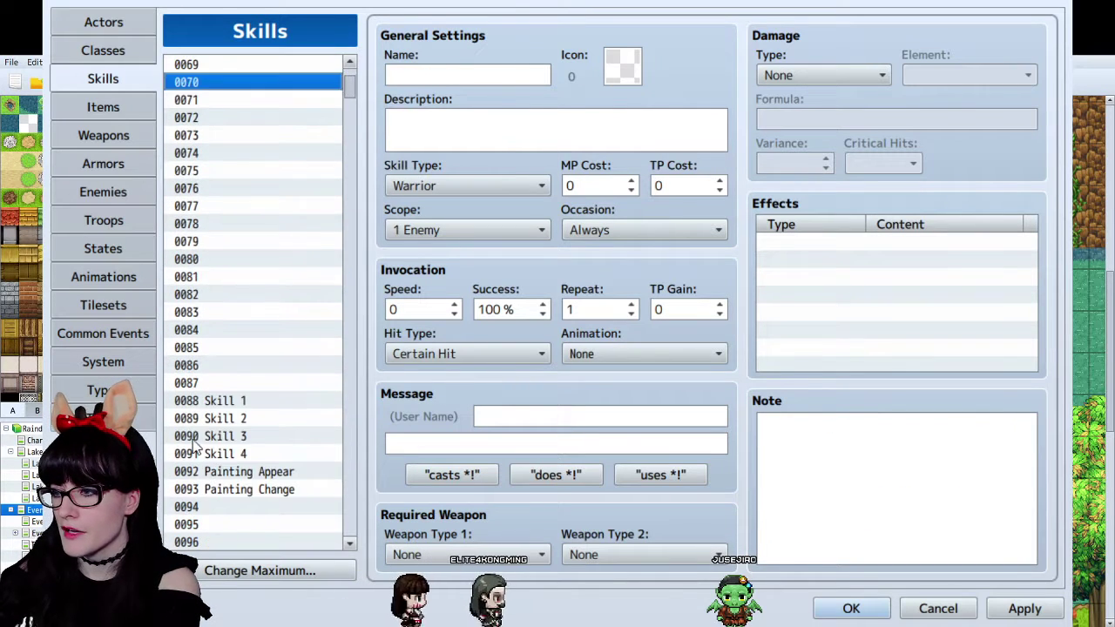
pyautogui.click(244, 436)
pyautogui.scroll(5, 262, 305)
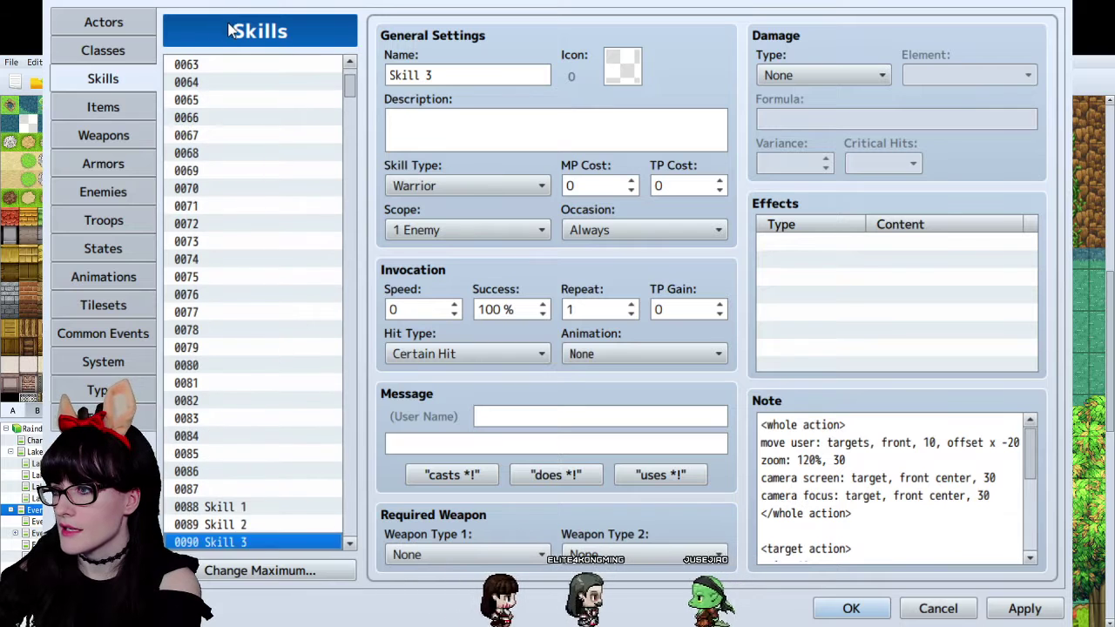
pyautogui.scroll(10, 243, 170)
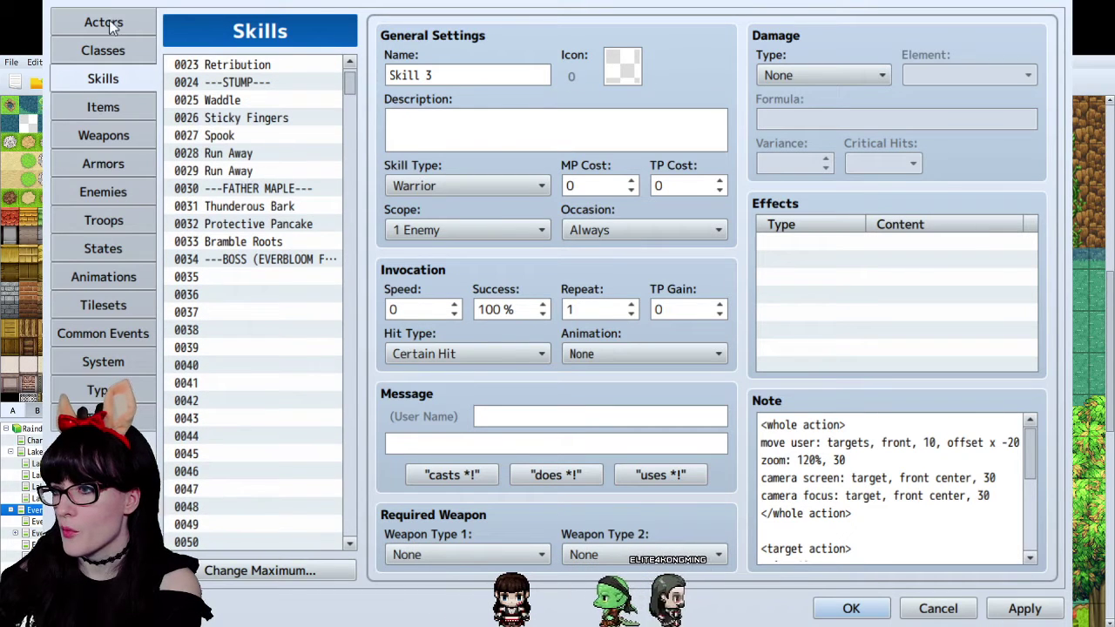
pyautogui.click(211, 275)
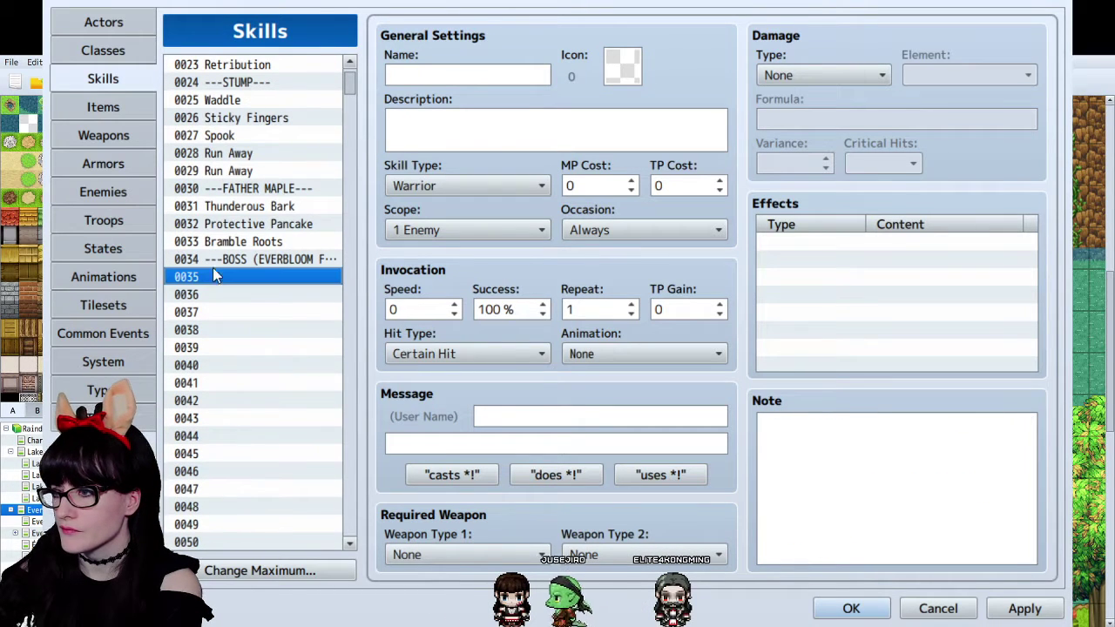
# Open the Enemies database and copy enemy 0012 Blueberry into the empty slot 0015.
pyautogui.click(105, 187)
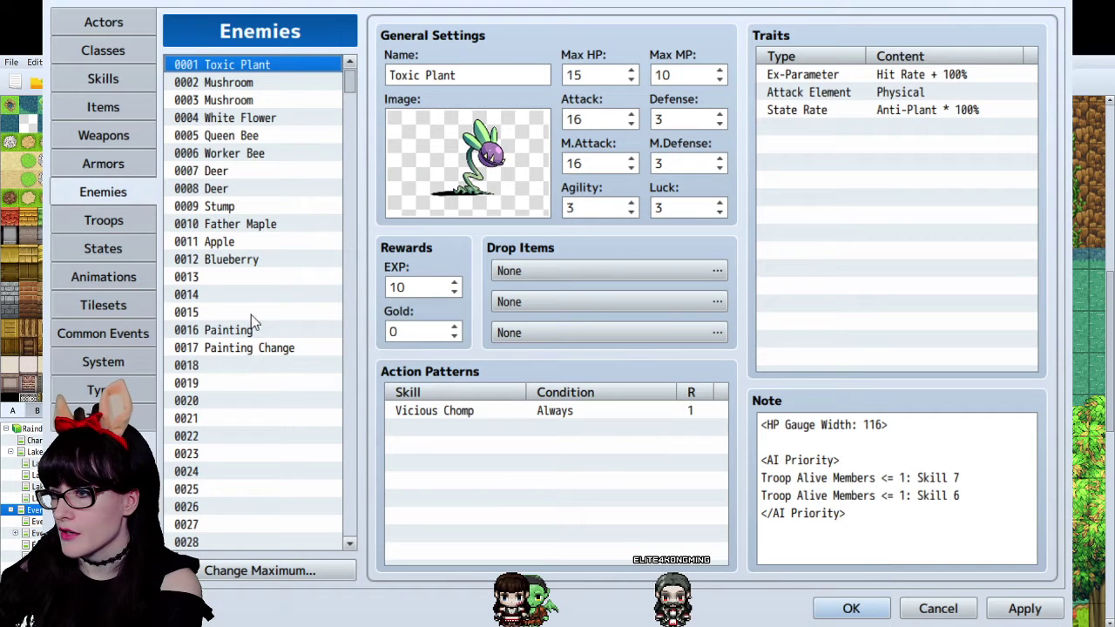
pyautogui.click(253, 348)
pyautogui.click(233, 277)
pyautogui.click(231, 260)
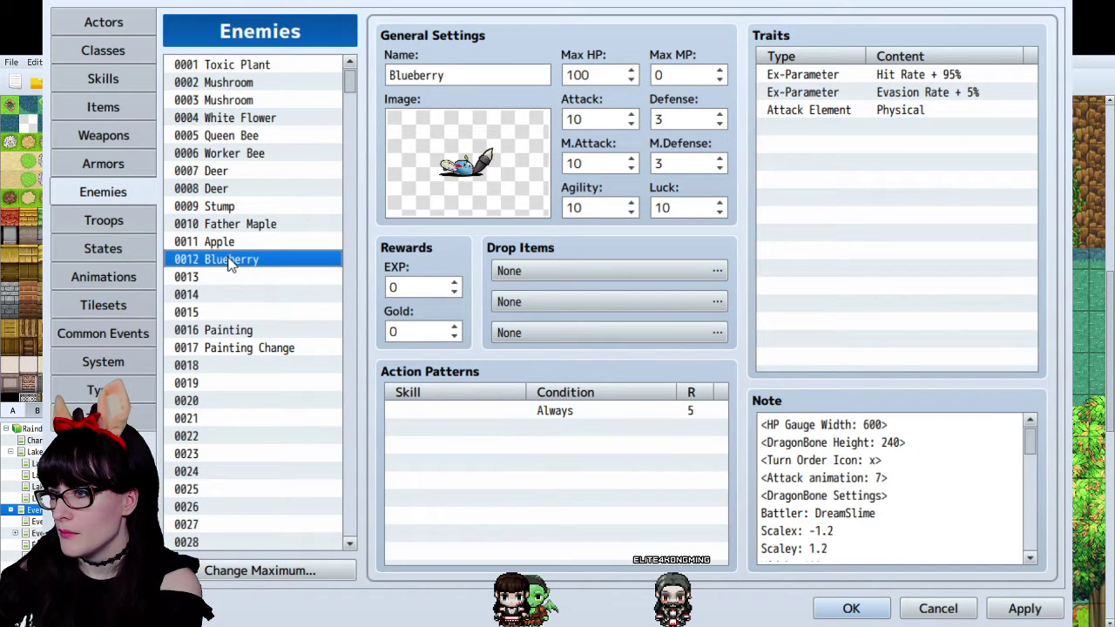
pyautogui.click(228, 244)
pyautogui.click(233, 278)
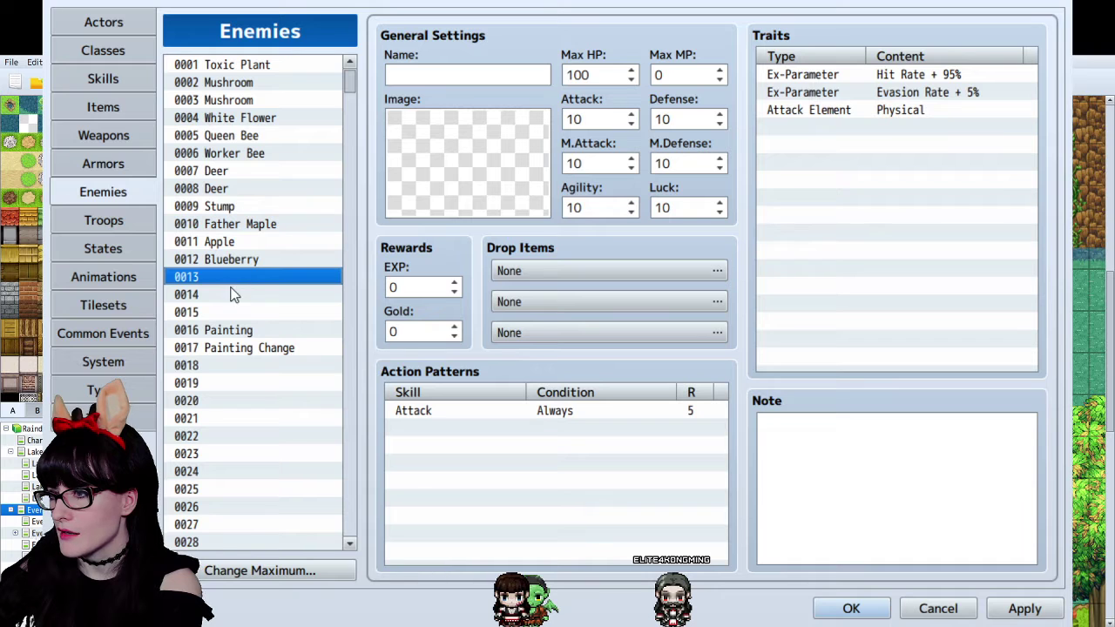
pyautogui.click(235, 245)
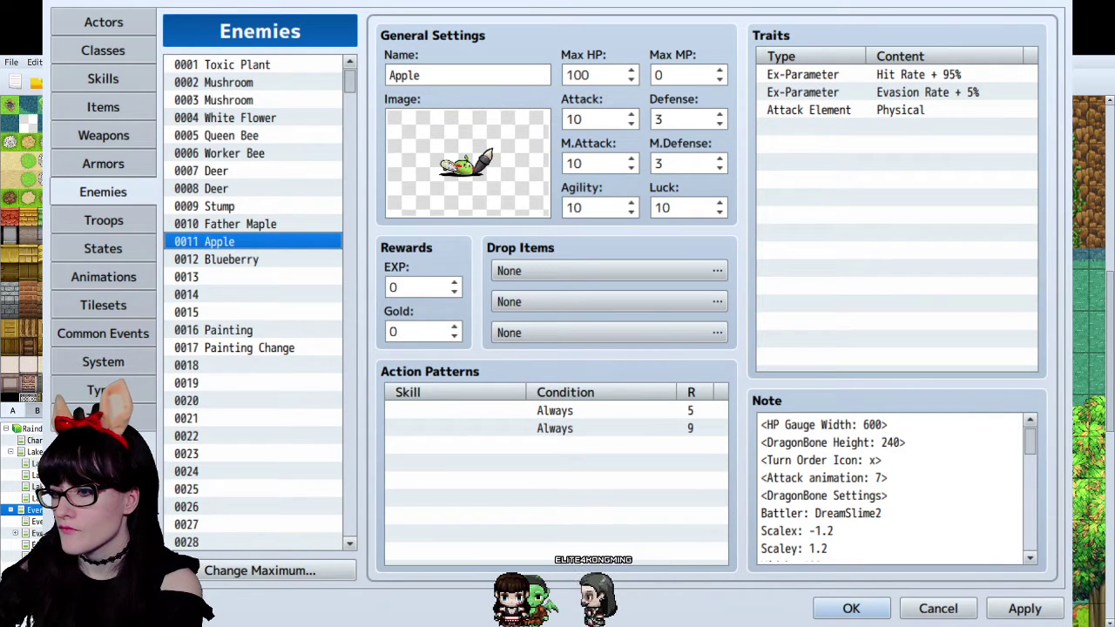
pyautogui.click(250, 264)
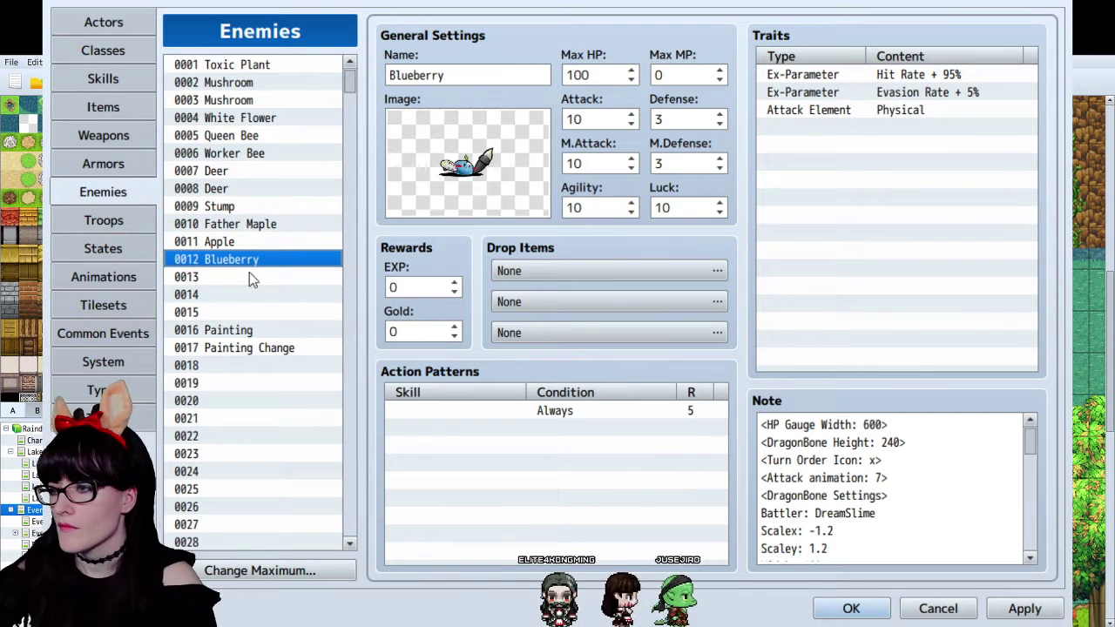
pyautogui.click(217, 315)
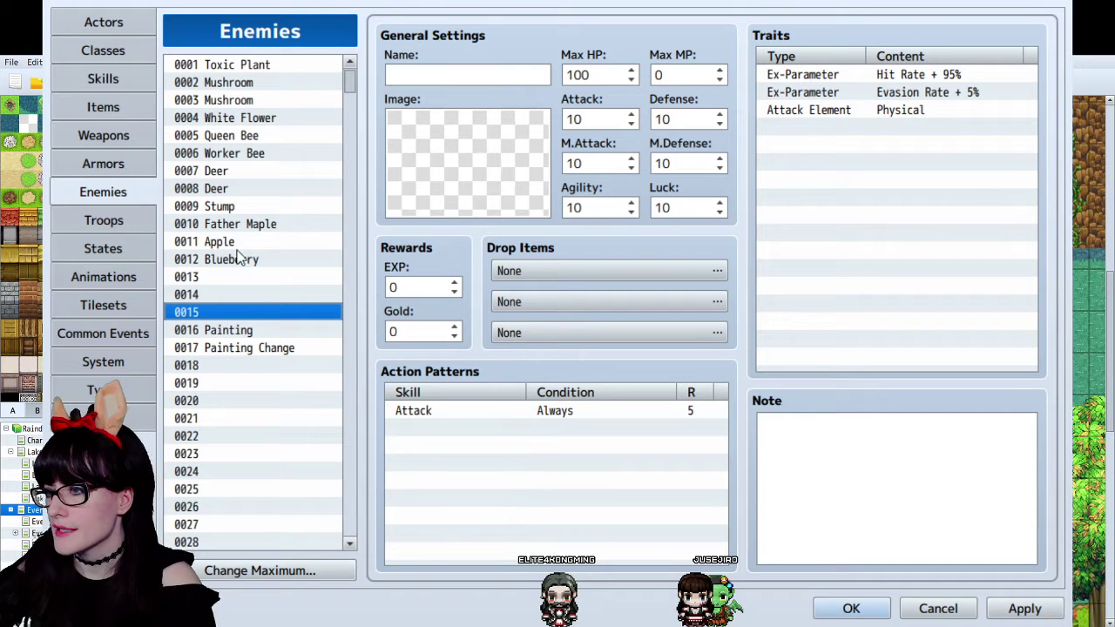
pyautogui.hotkey('ctrl', 'v')
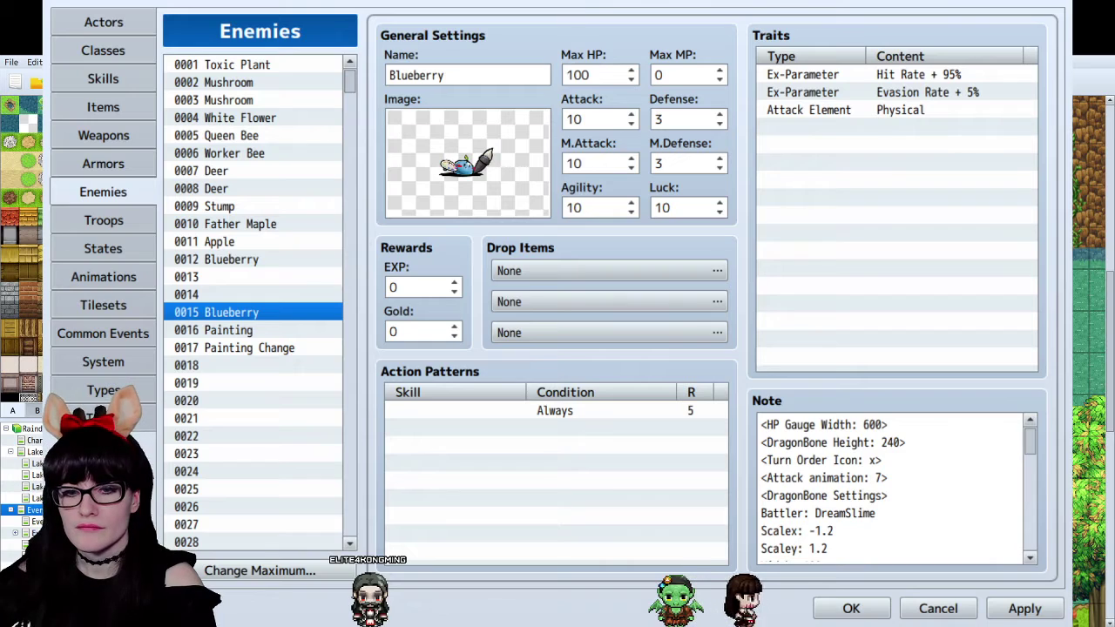
# Switch to the draw.io enemy skills plan, move the Phase 1 Blueberry entry below Plum, and return to the RPG Maker database.
pyautogui.hotkey('alt', 'Tab')
pyautogui.doubleClick(234, 428)
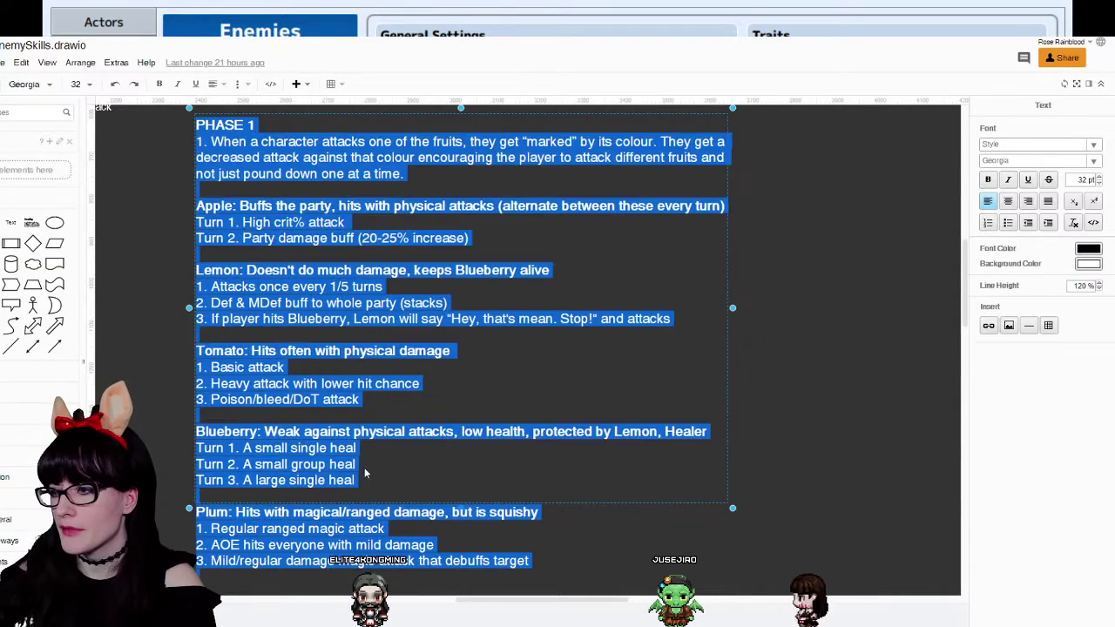
pyautogui.tripleClick(233, 428)
pyautogui.hotkey('ctrl', 'c')
pyautogui.scroll(5, 273, 315)
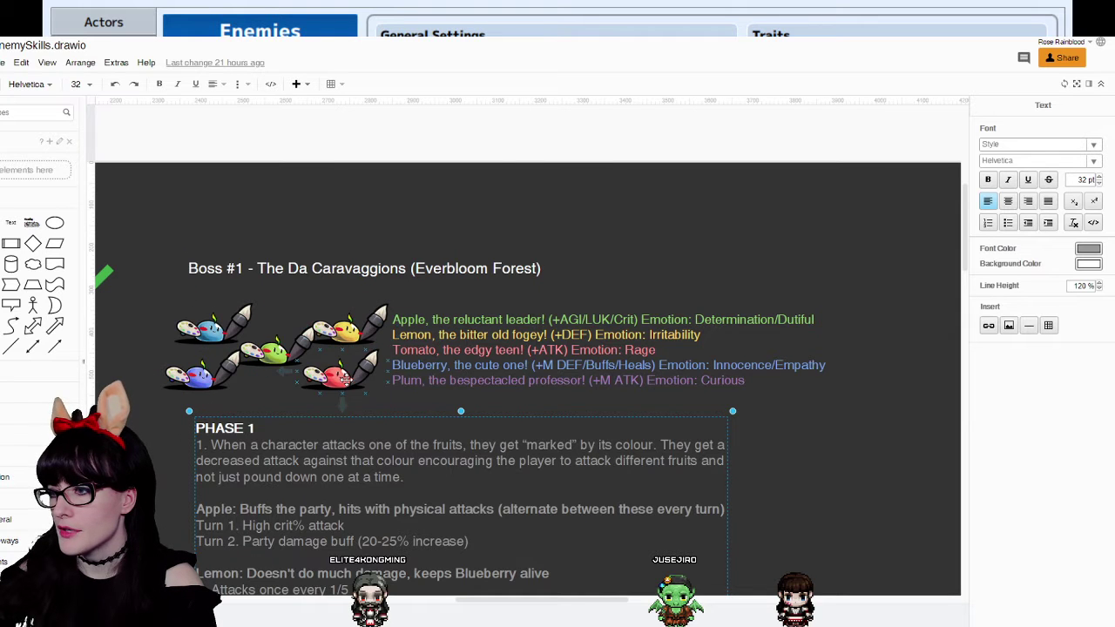
pyautogui.scroll(-6, 193, 350)
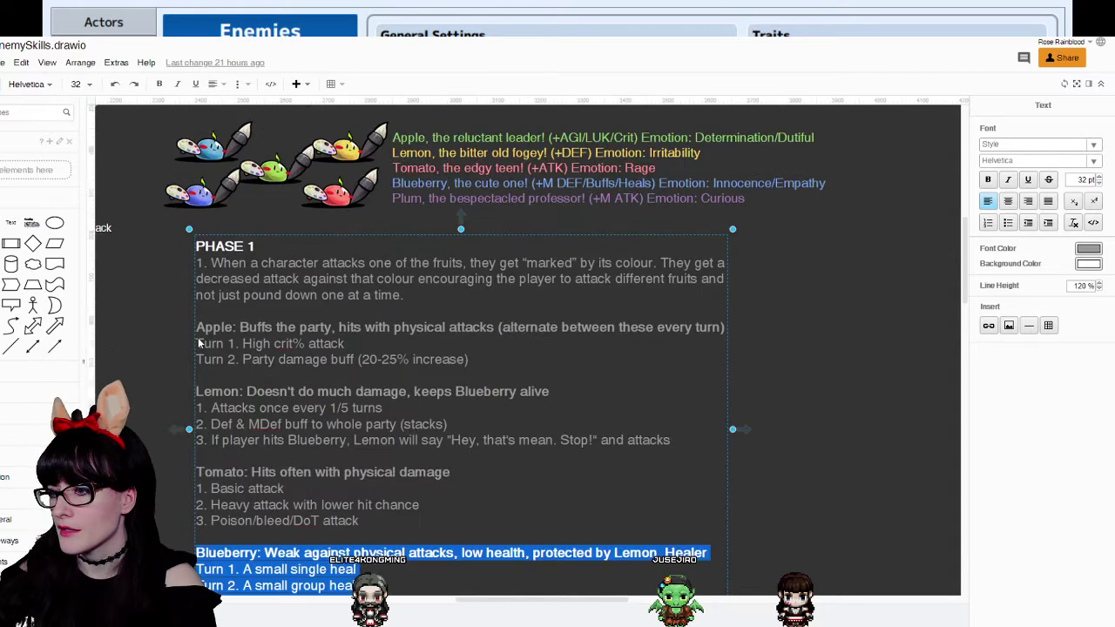
pyautogui.press('BackSpace')
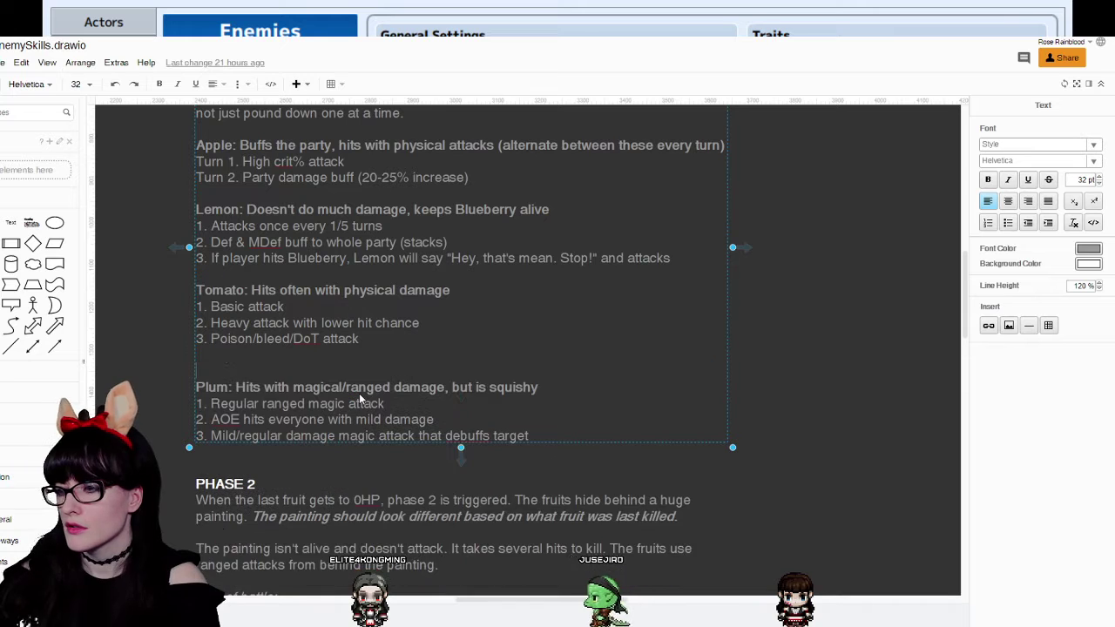
pyautogui.click(568, 420)
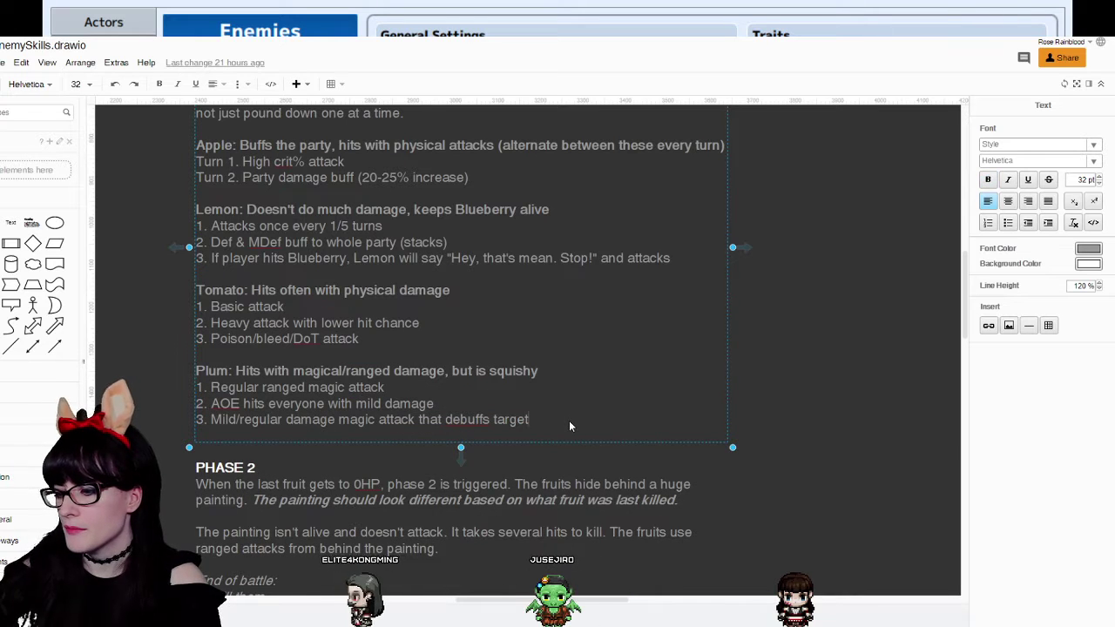
pyautogui.press('Return')
pyautogui.hotkey('ctrl', 'v')
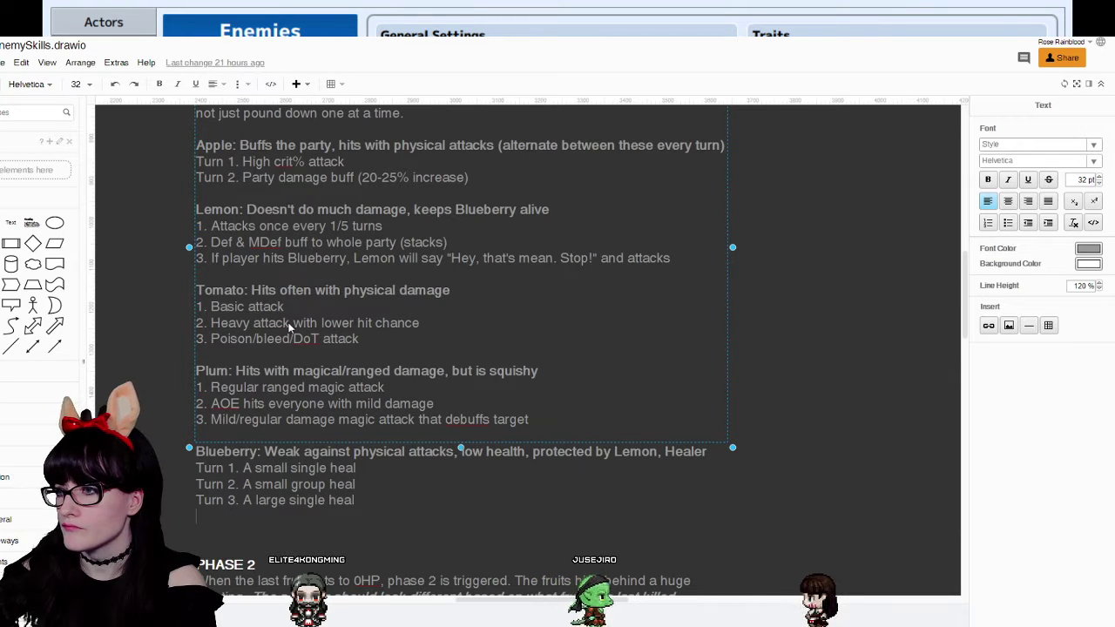
pyautogui.scroll(-1, 293, 323)
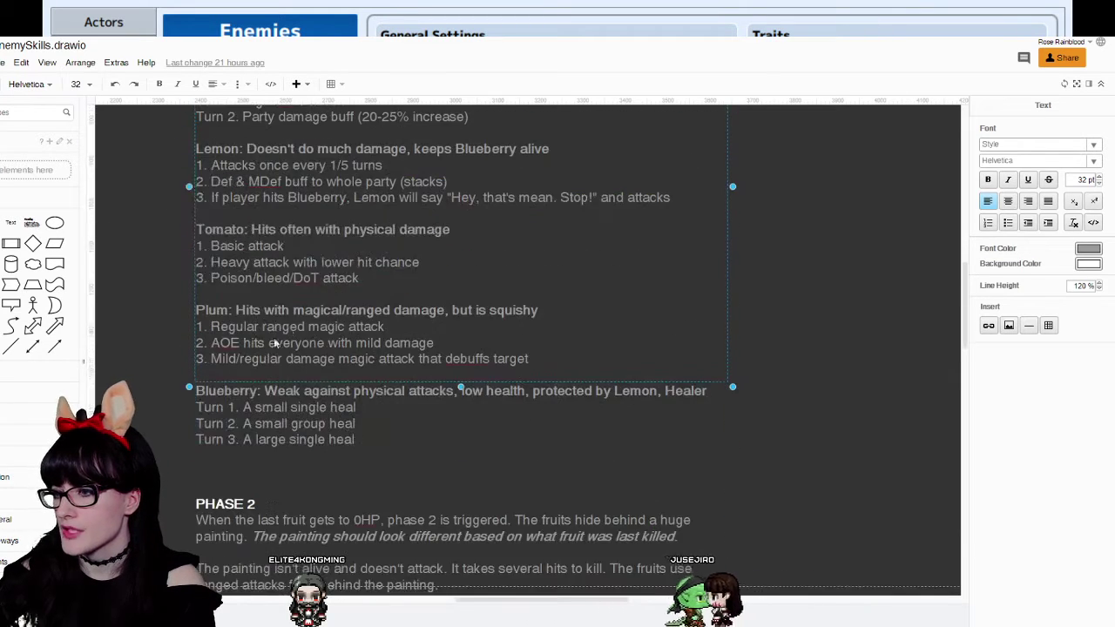
pyautogui.click(166, 306)
pyautogui.scroll(3, 166, 306)
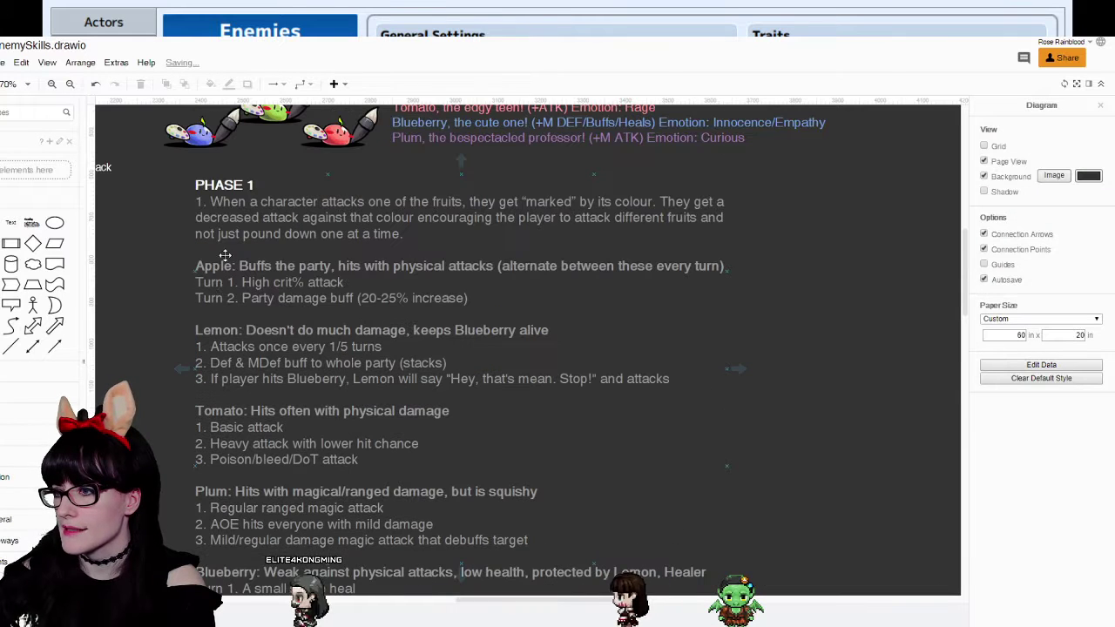
pyautogui.scroll(-1, 236, 426)
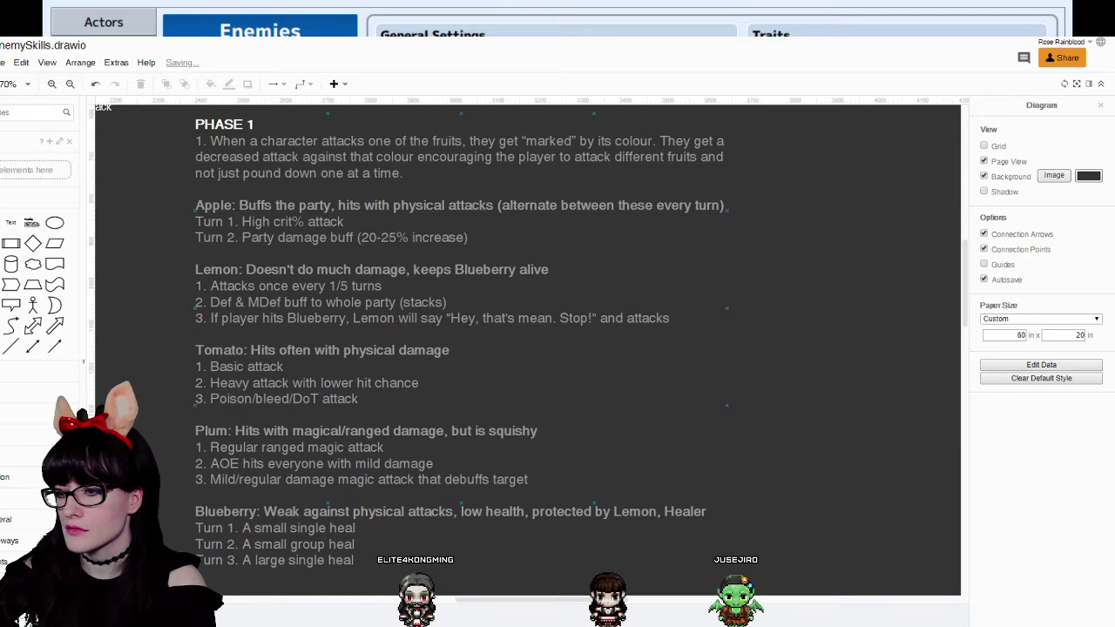
pyautogui.hotkey('alt', 'Tab')
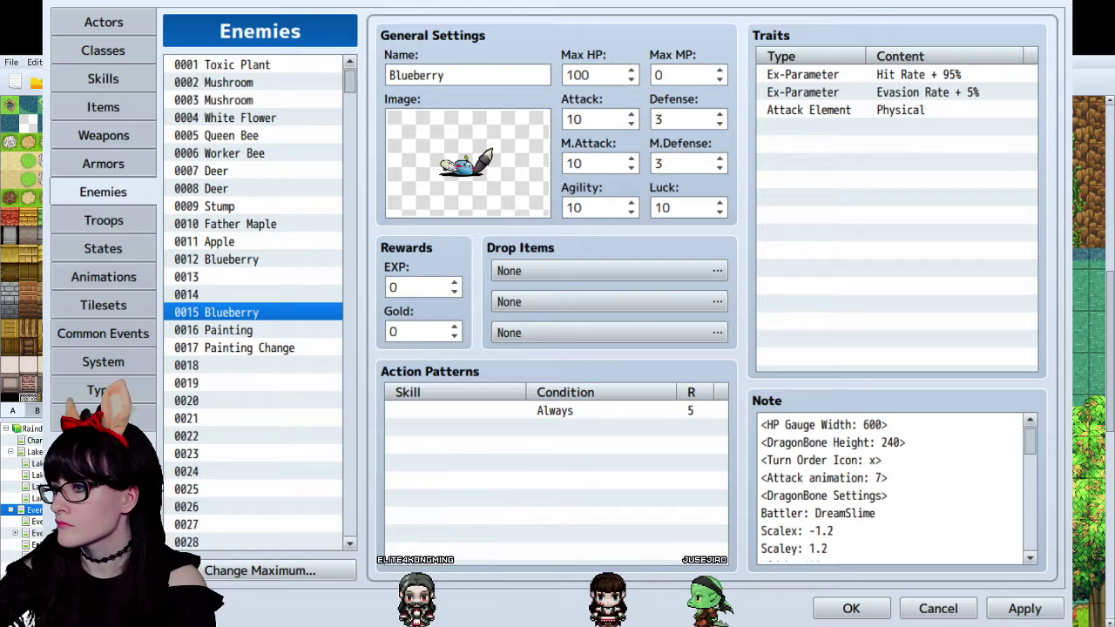
pyautogui.click(240, 260)
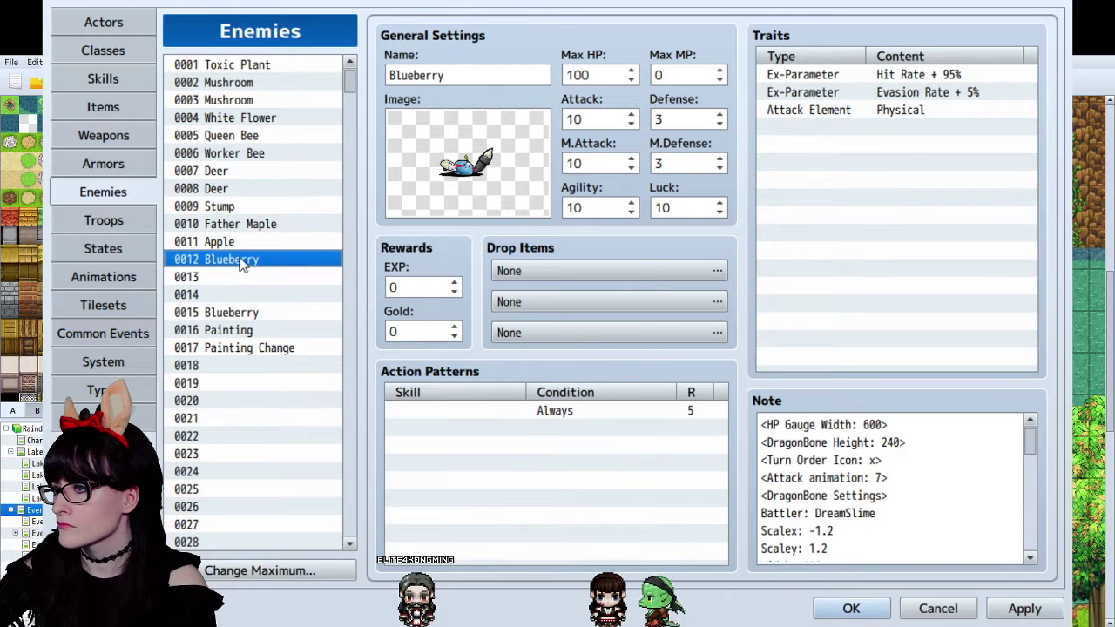
pyautogui.doubleClick(479, 79)
pyautogui.write('Tomato')
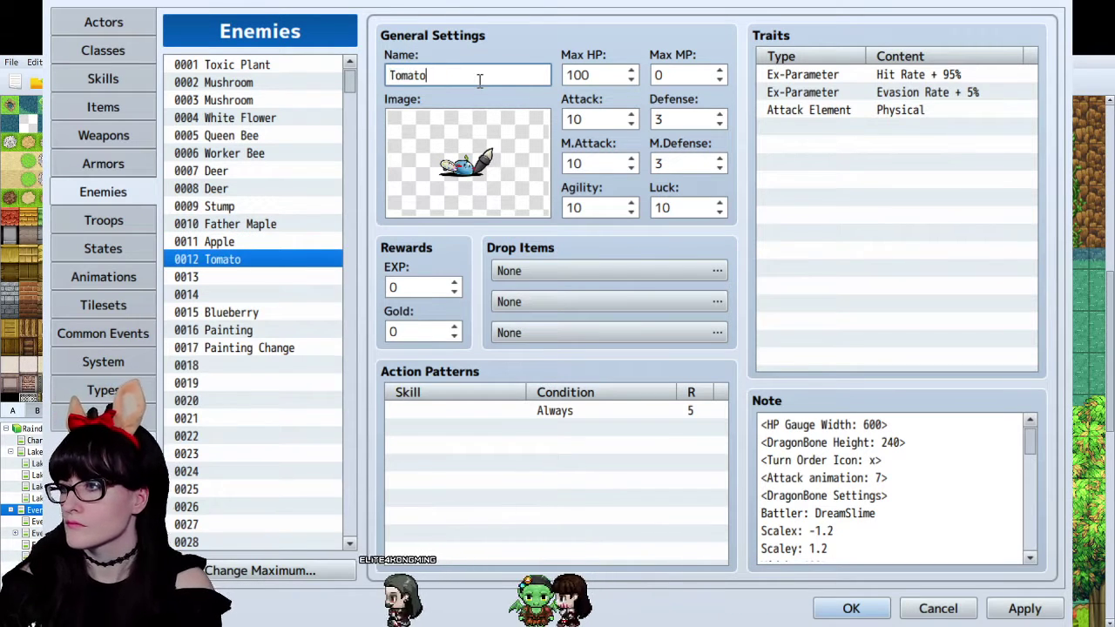
pyautogui.click(256, 277)
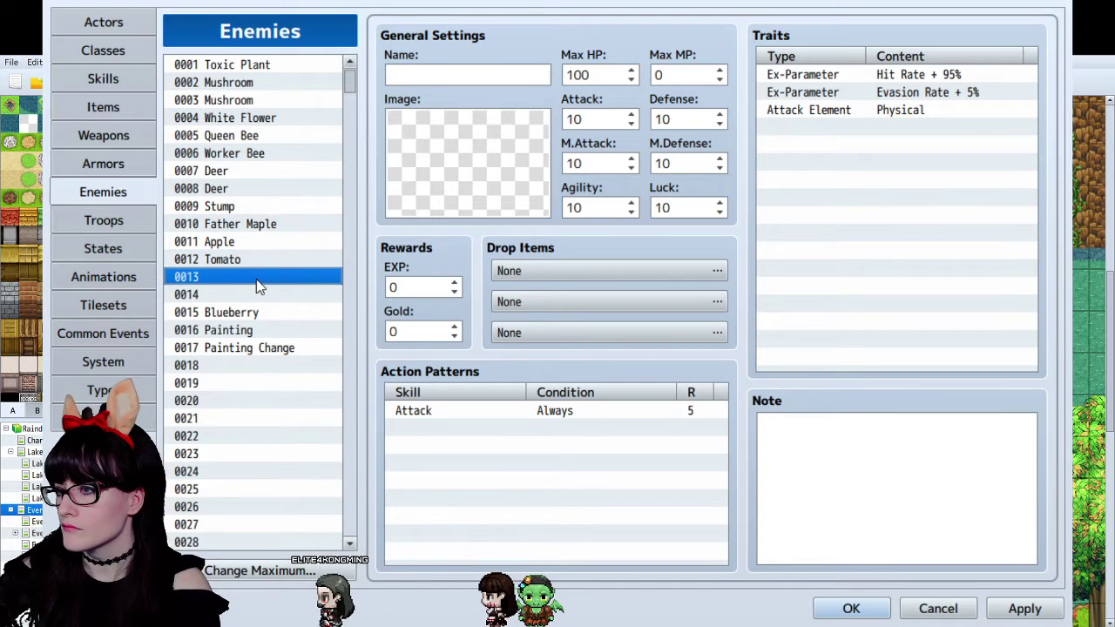
pyautogui.click(423, 74)
pyautogui.write('Lemon')
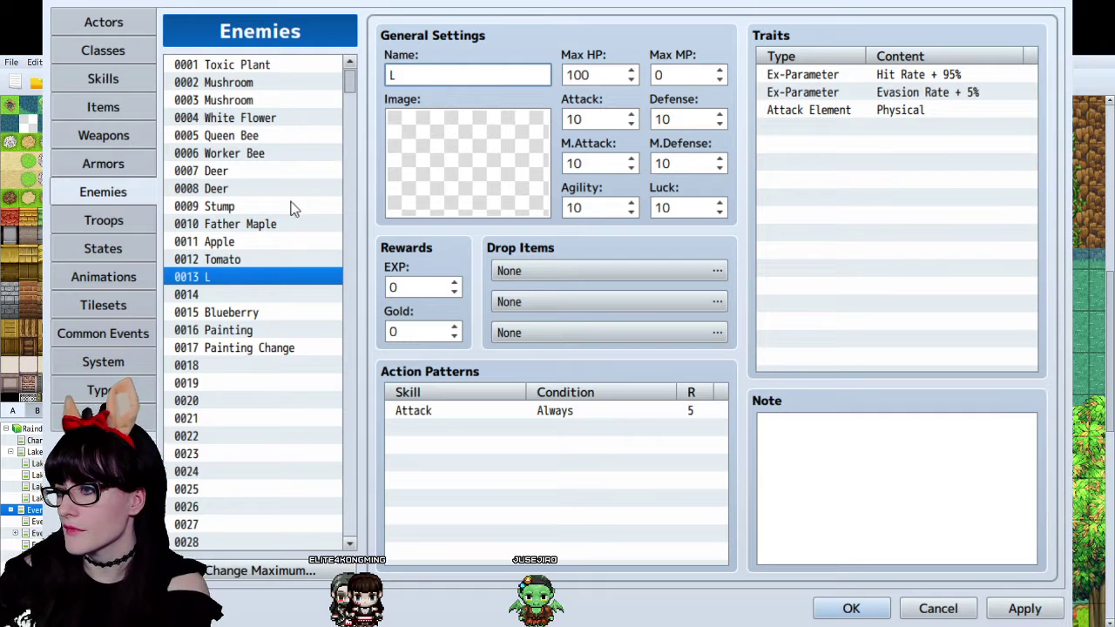
# Rename enemy 0012 as Lemon and name the empty enemies 0013 Tomato and 0014 Plum.
pyautogui.click(245, 259)
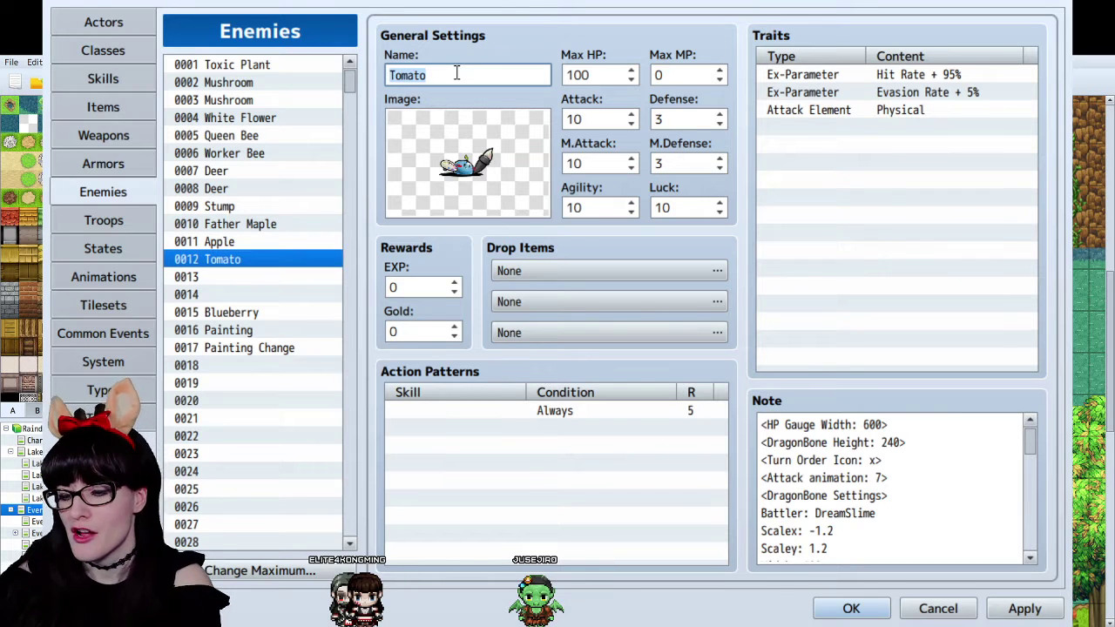
pyautogui.click(289, 277)
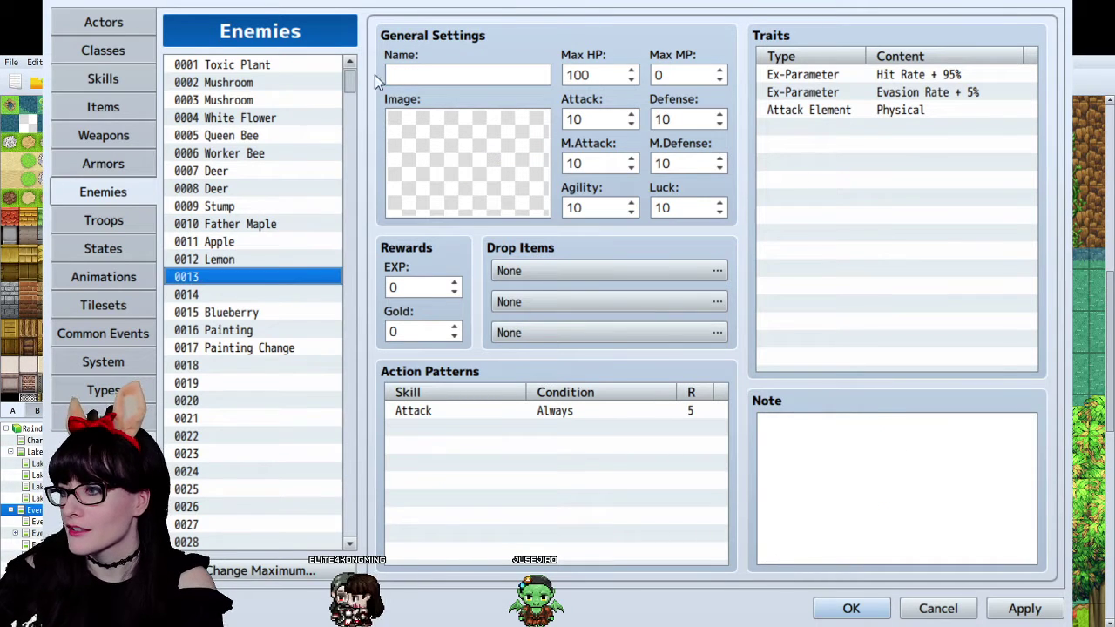
pyautogui.click(443, 76)
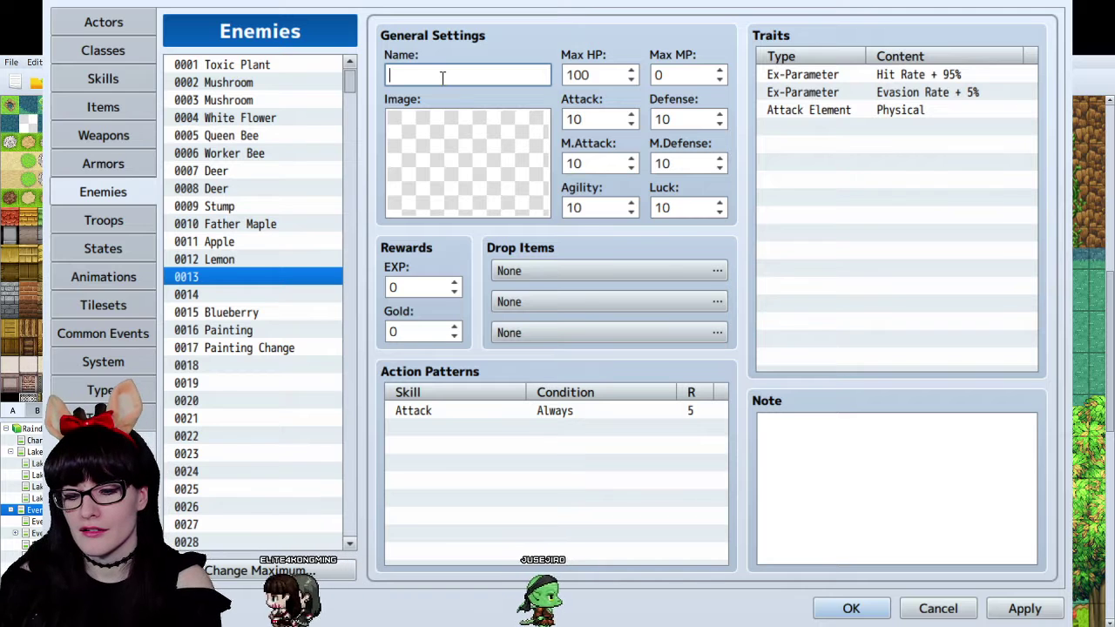
pyautogui.write('Tomato')
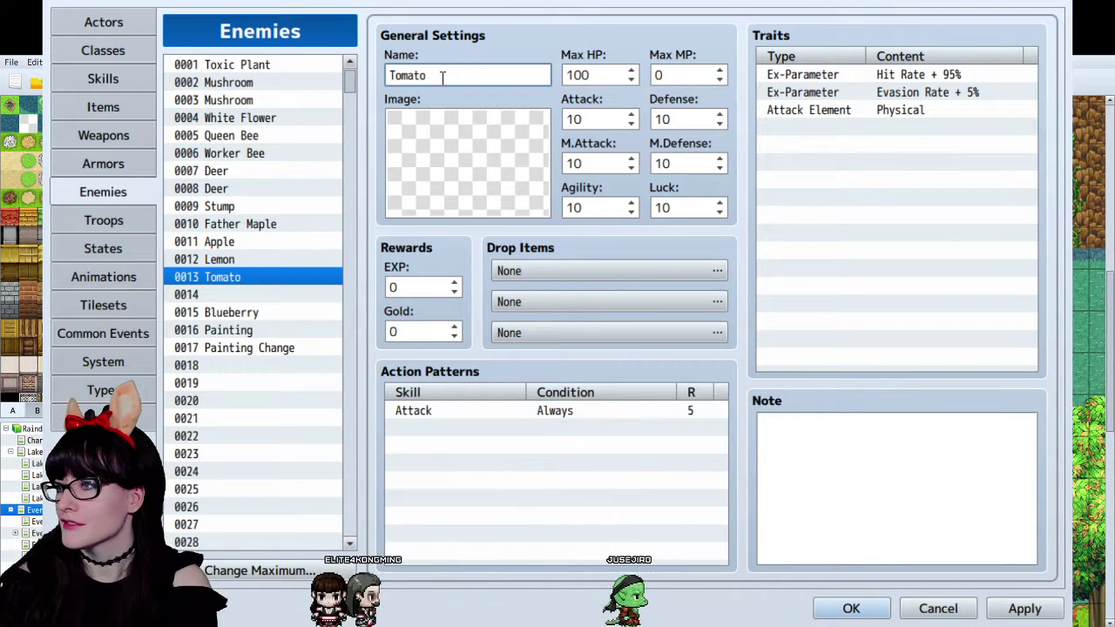
pyautogui.click(258, 296)
pyautogui.click(466, 77)
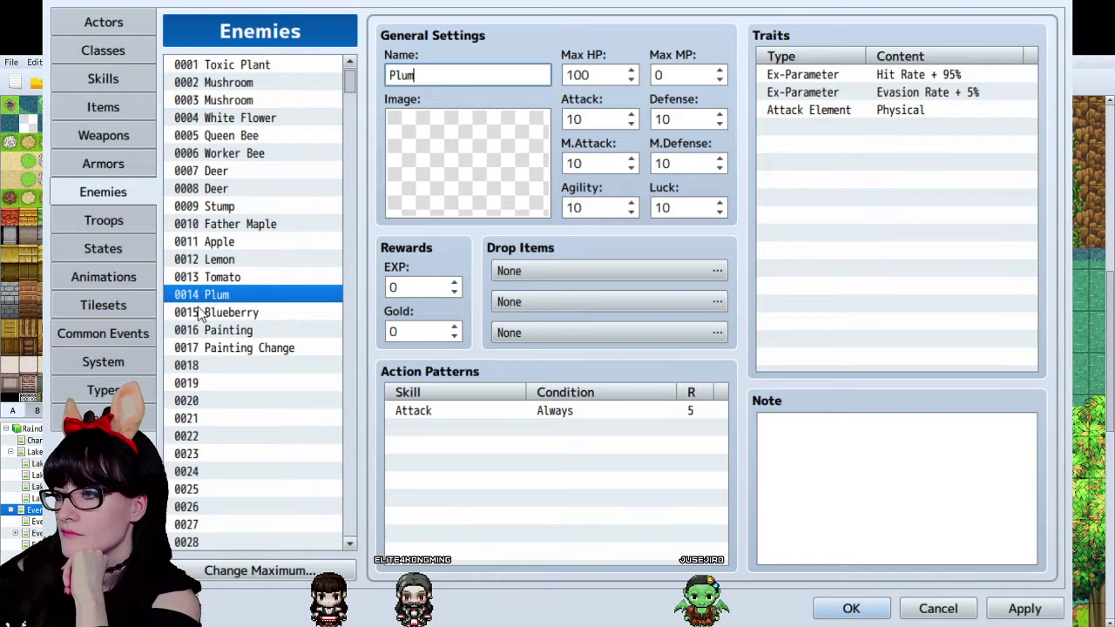
# Compare the images, action patterns and notes of the Apple, Lemon and Tomato enemies.
pyautogui.click(254, 265)
pyautogui.click(240, 244)
pyautogui.click(246, 259)
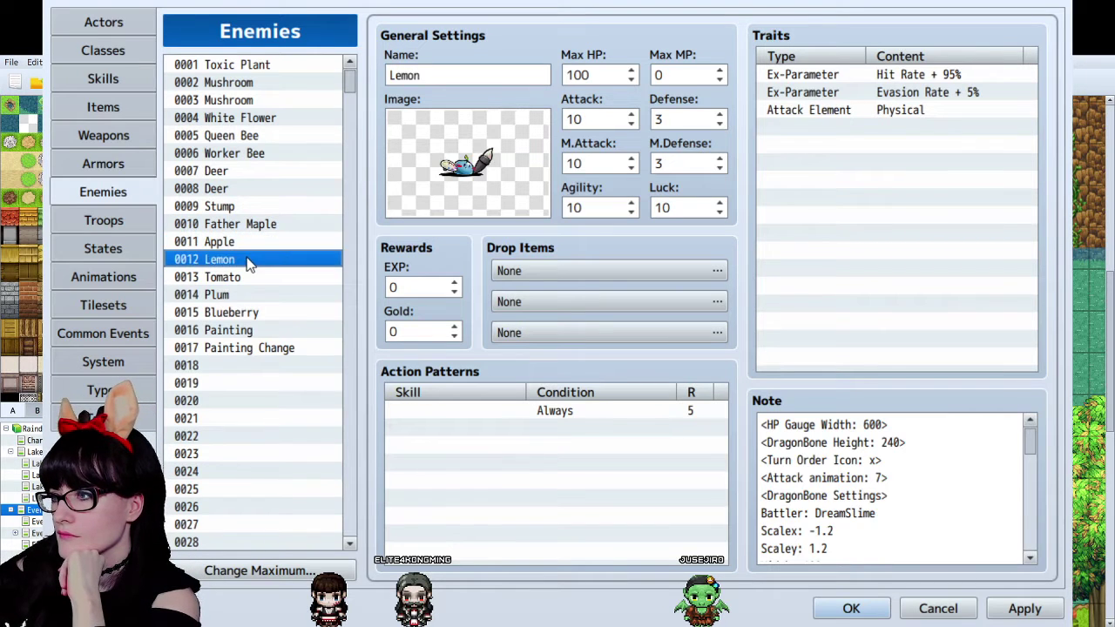
pyautogui.click(253, 275)
pyautogui.click(236, 244)
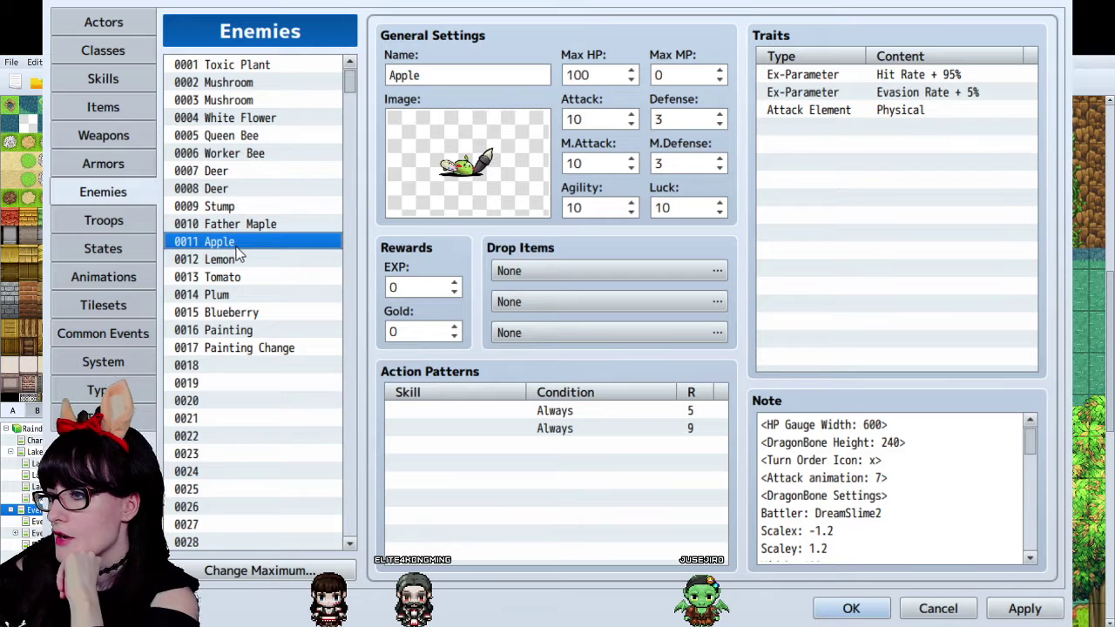
pyautogui.click(238, 264)
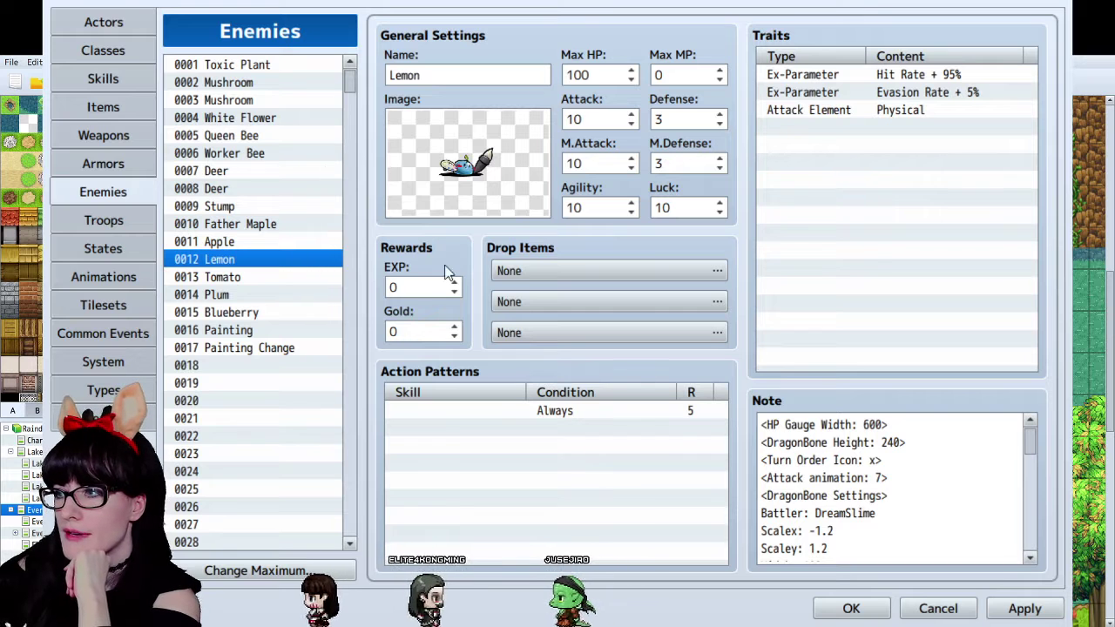
pyautogui.click(309, 241)
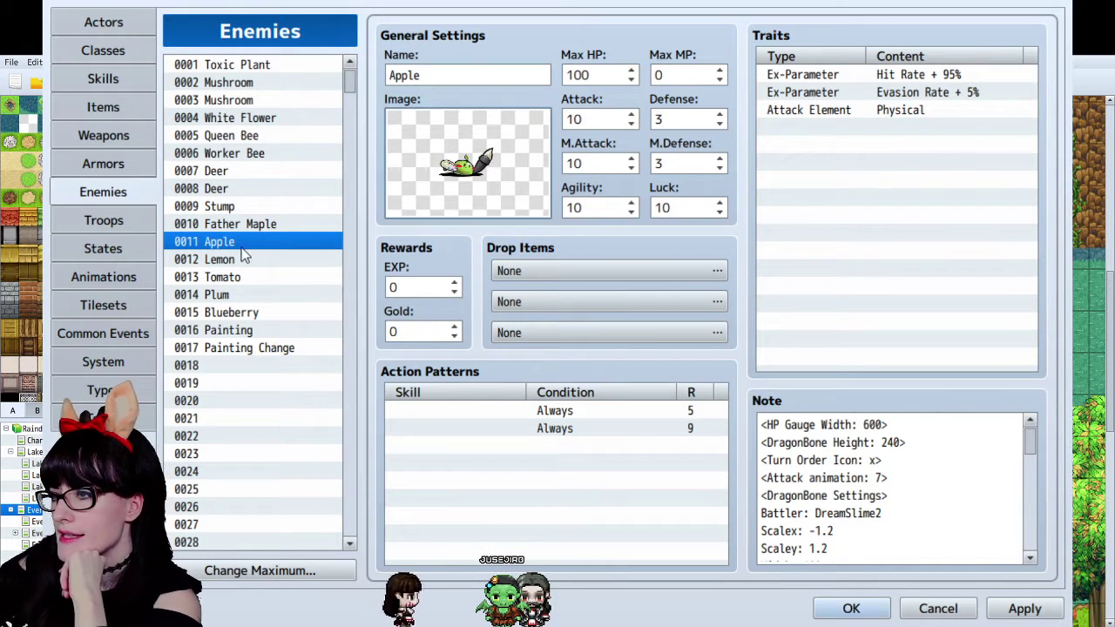
pyautogui.press('Down')
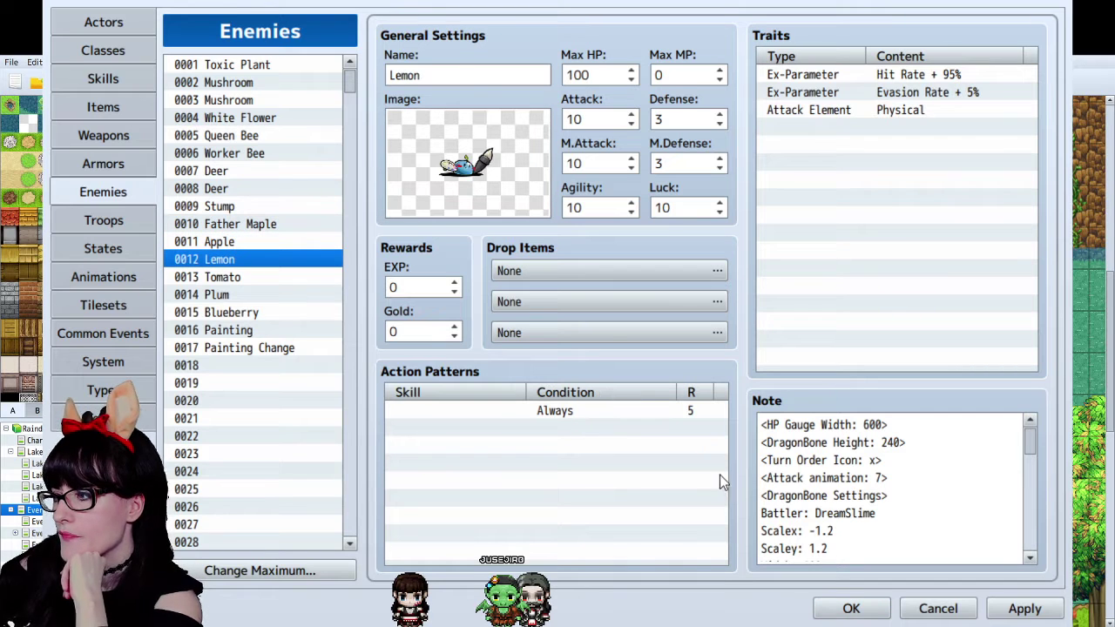
pyautogui.click(278, 277)
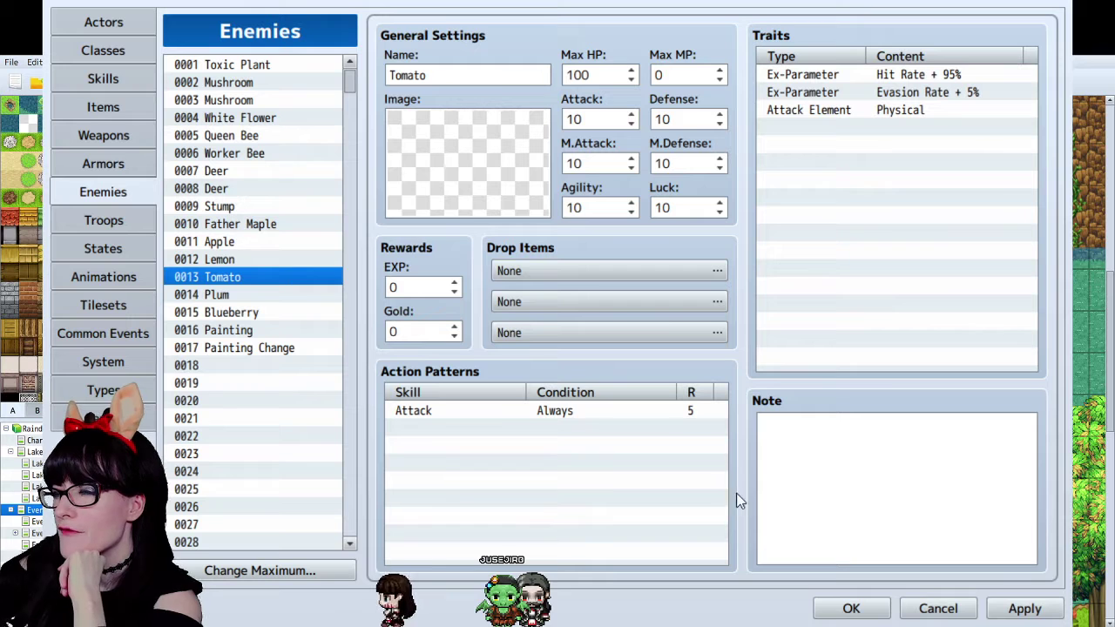
# Change the Lemon enemy's image to the yellow fruit with the paintbrush and check it against the neighbouring enemies.
pyautogui.click(233, 251)
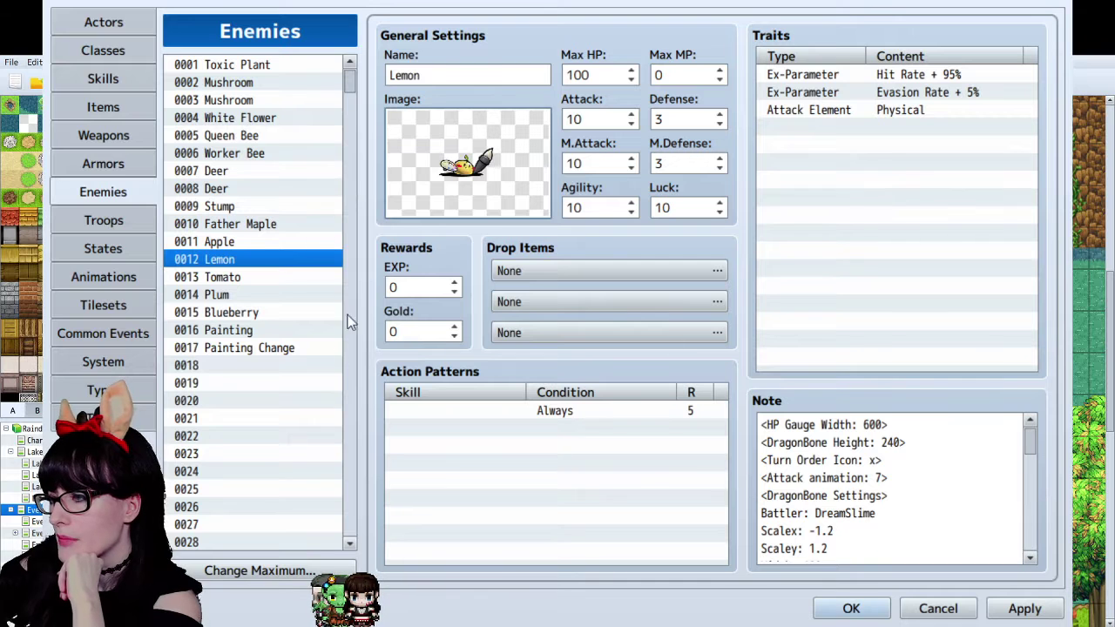
pyautogui.click(254, 241)
pyautogui.press('Up')
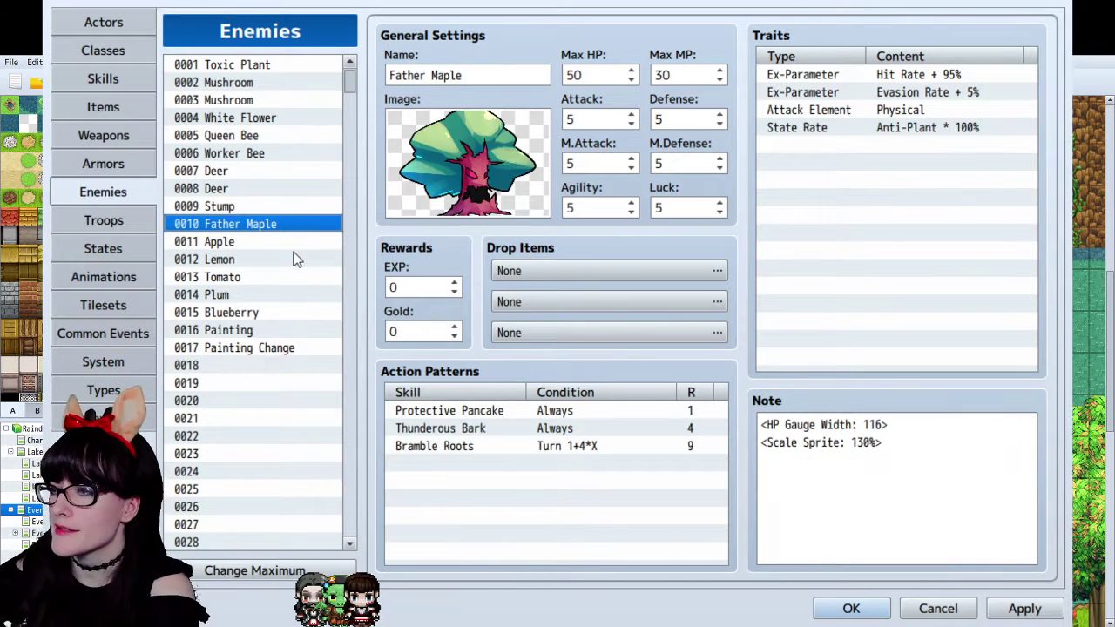
pyautogui.press('Down')
pyautogui.press('Down')
pyautogui.press('Up')
pyautogui.press('Down')
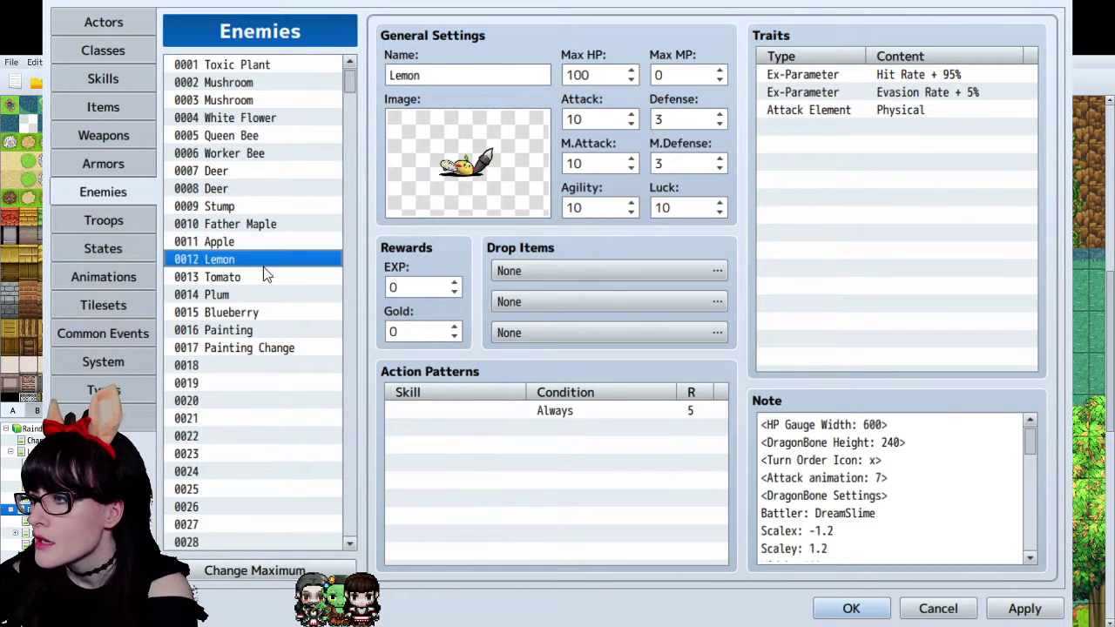
# Give the Plum enemy the purple fruit image with the paintbrush and compare it with the Lemon and Tomato enemies.
pyautogui.press('Down')
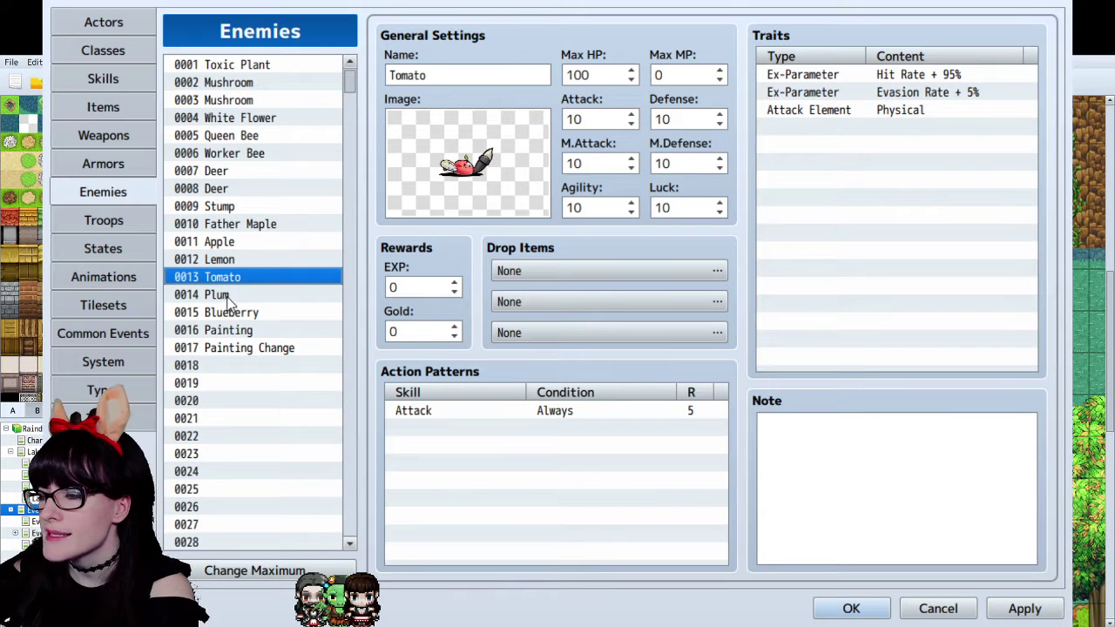
pyautogui.press('Down')
pyautogui.press('Up')
pyautogui.press('Down')
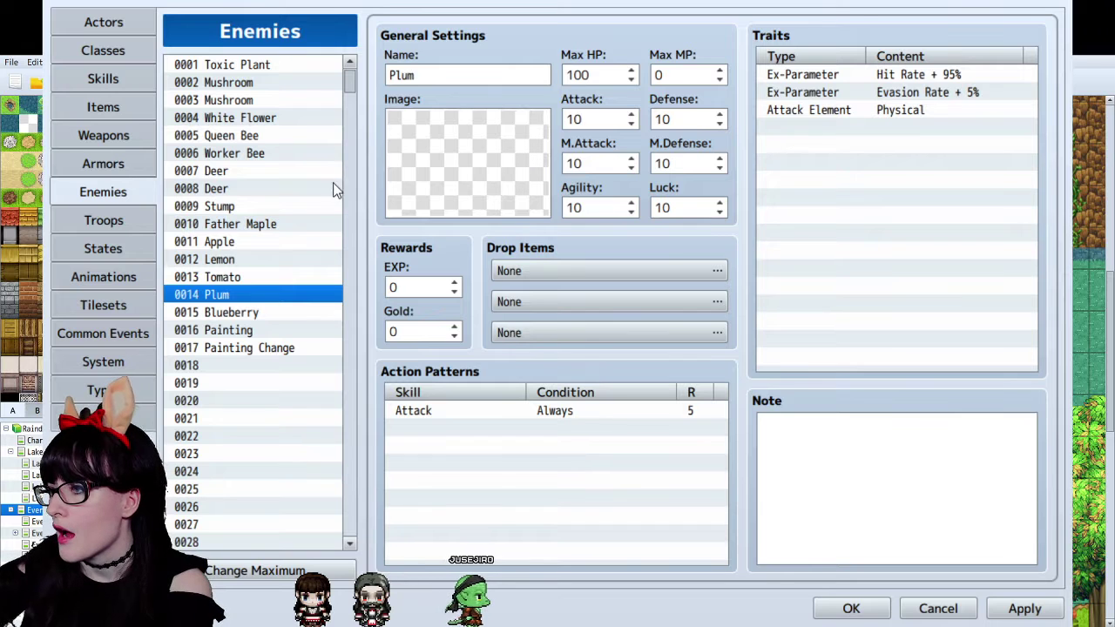
pyautogui.click(248, 277)
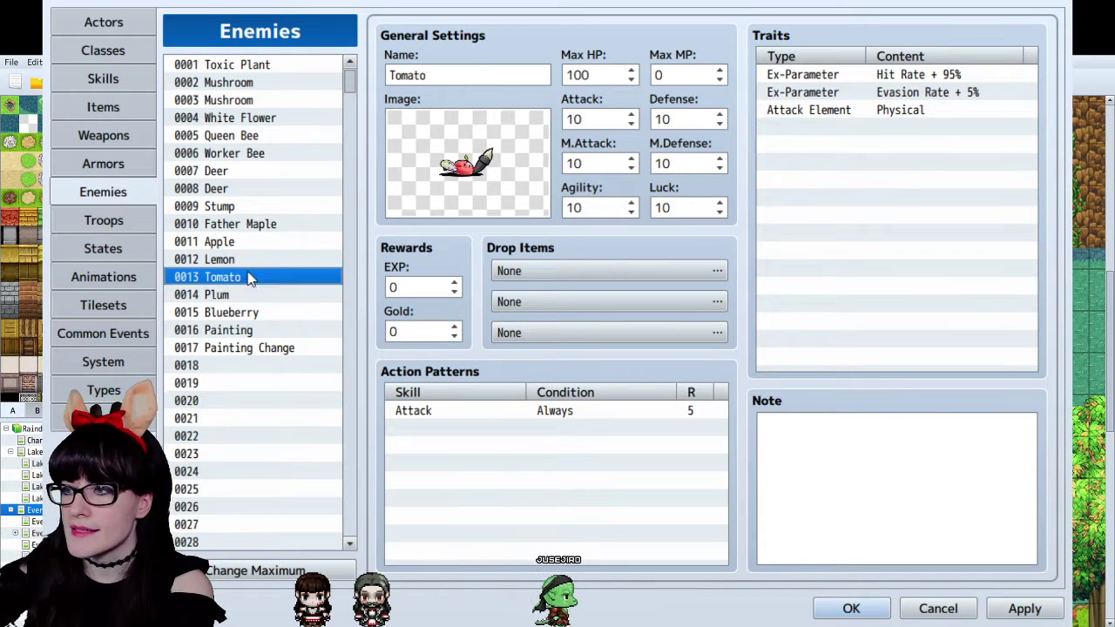
pyautogui.press('Down')
pyautogui.press('Up')
pyautogui.press('Up')
pyautogui.press('Down')
pyautogui.press('Down')
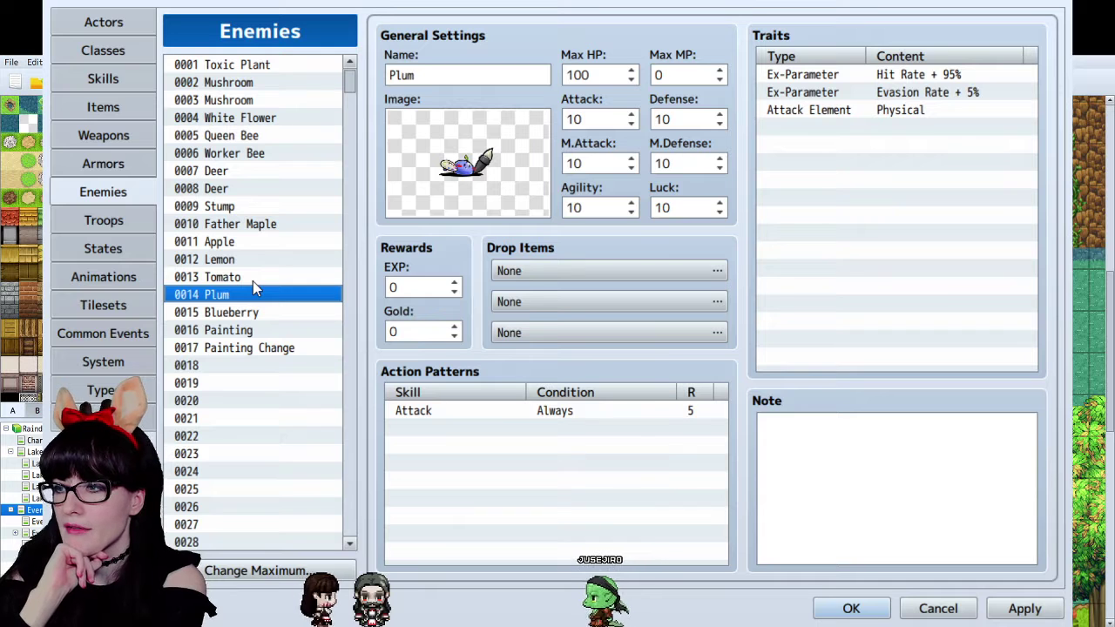
# Compare the fruit enemies from Apple to Plum with Father Maple, checking their images, stats, action patterns and notes.
pyautogui.press('Up')
pyautogui.press('Up')
pyautogui.press('Up')
pyautogui.press('Up')
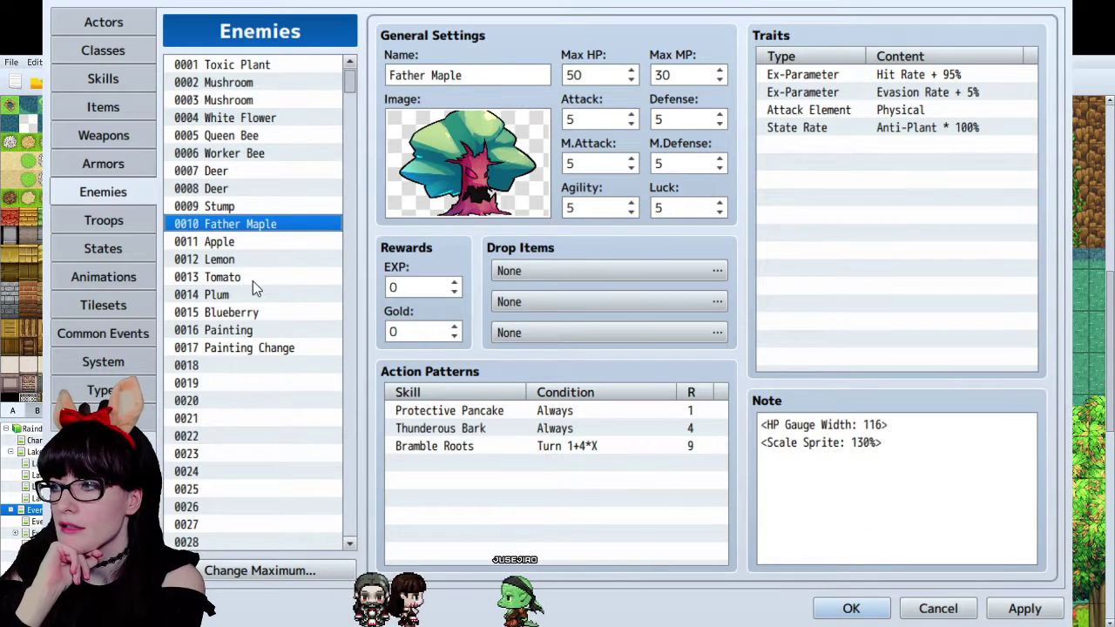
pyautogui.press('Up')
pyautogui.press('Down')
pyautogui.press('Down')
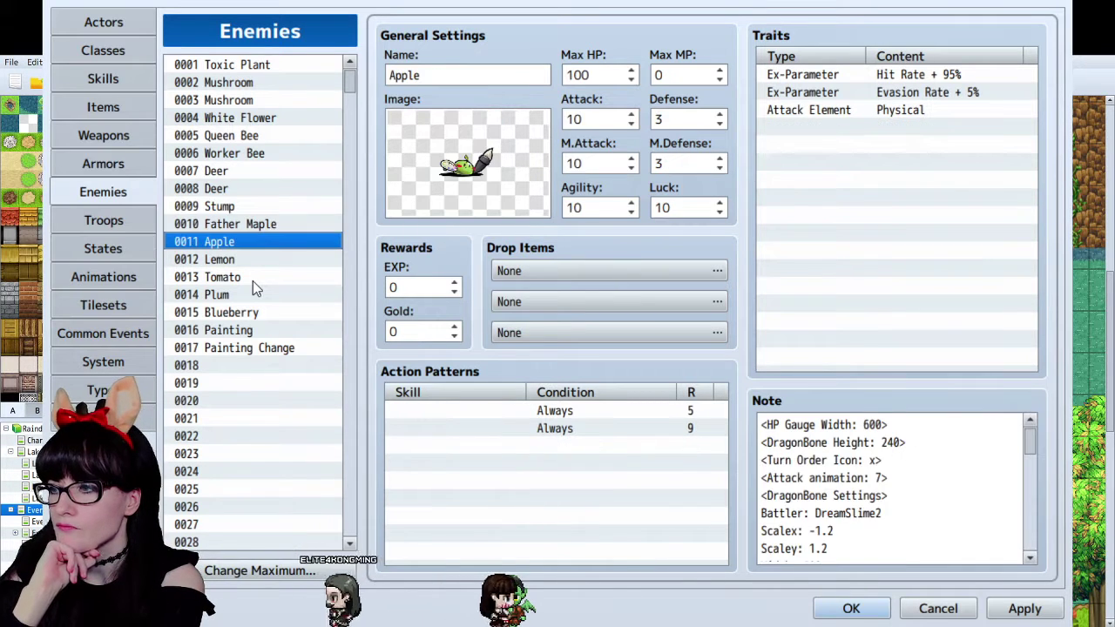
pyautogui.press('Down')
pyautogui.press('Down')
pyautogui.press('Down')
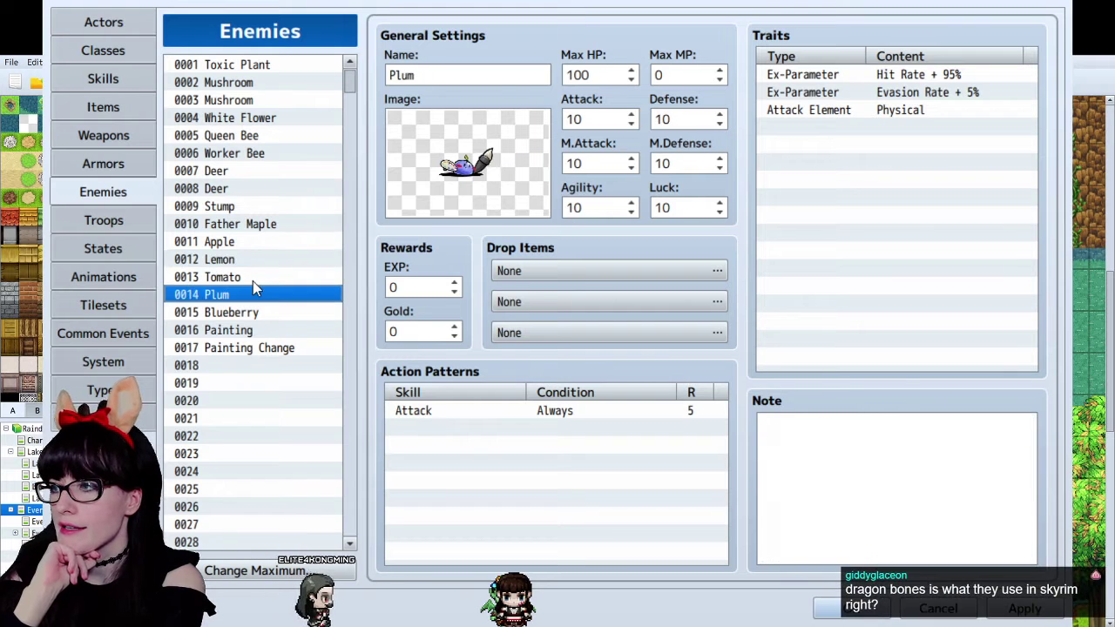
# Look back through the earlier enemies up to Mushroom, return to Apple and compare it with Father Maple.
pyautogui.press('Up')
pyautogui.press('Up')
pyautogui.press('Up')
pyautogui.press('Up')
pyautogui.press('Up')
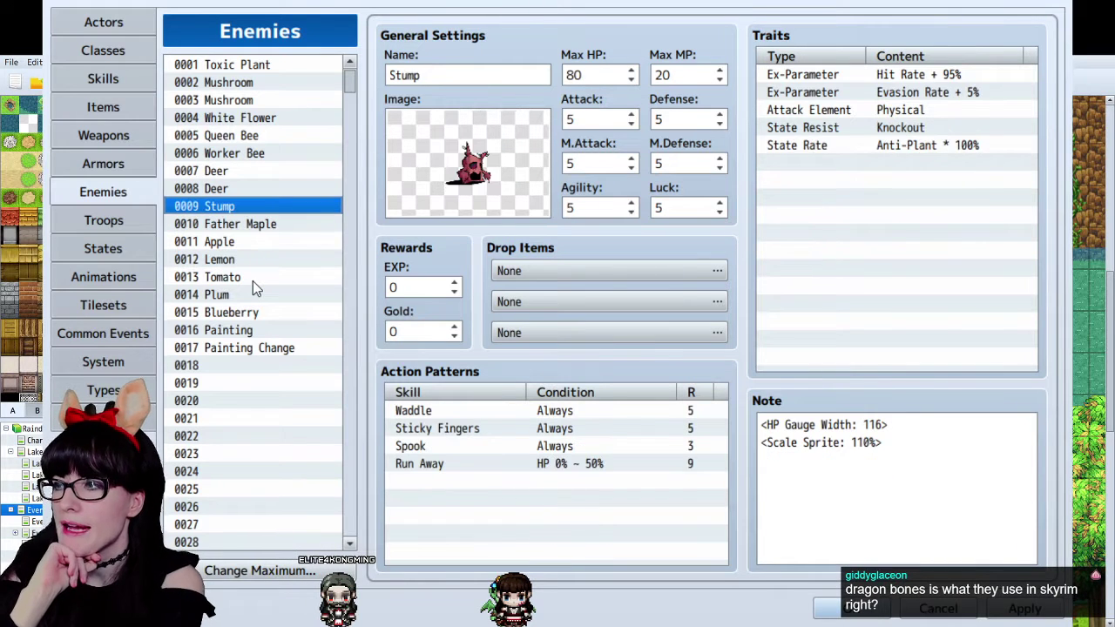
pyautogui.press('Up')
pyautogui.press('Up')
pyautogui.press('Up')
pyautogui.press('Up')
pyautogui.press('Up')
pyautogui.press('Up')
pyautogui.press('Up')
pyautogui.press('Up')
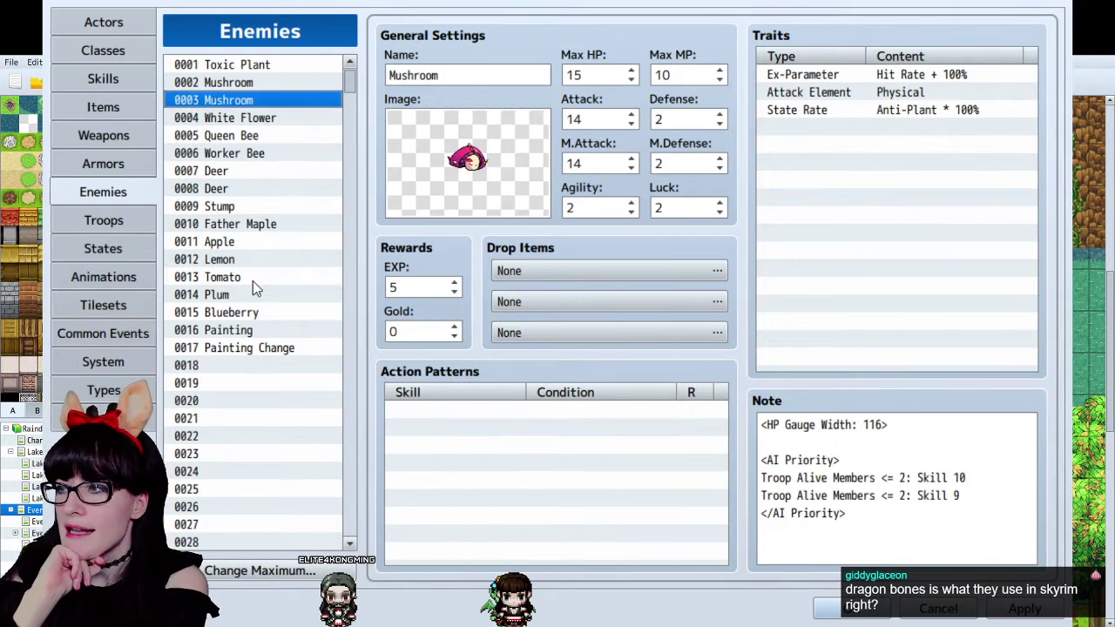
pyautogui.press('Down')
pyautogui.press('Down')
pyautogui.press('Down')
pyautogui.press('Down')
pyautogui.press('Down')
pyautogui.press('Down')
pyautogui.press('Down')
pyautogui.press('Down')
pyautogui.press('Down')
pyautogui.press('Down')
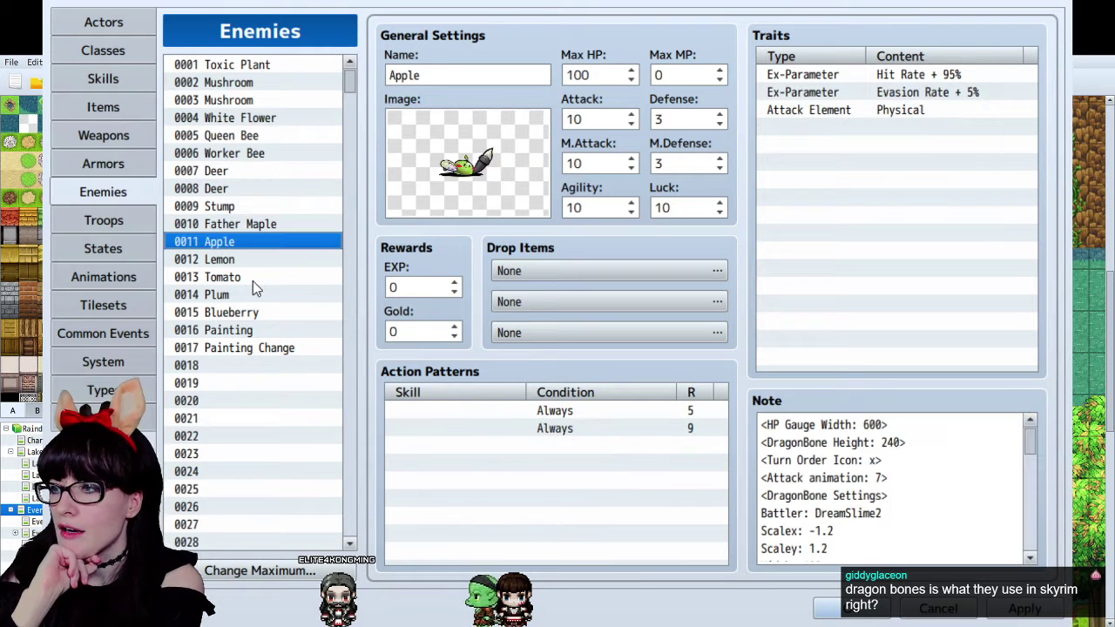
pyautogui.press('Up')
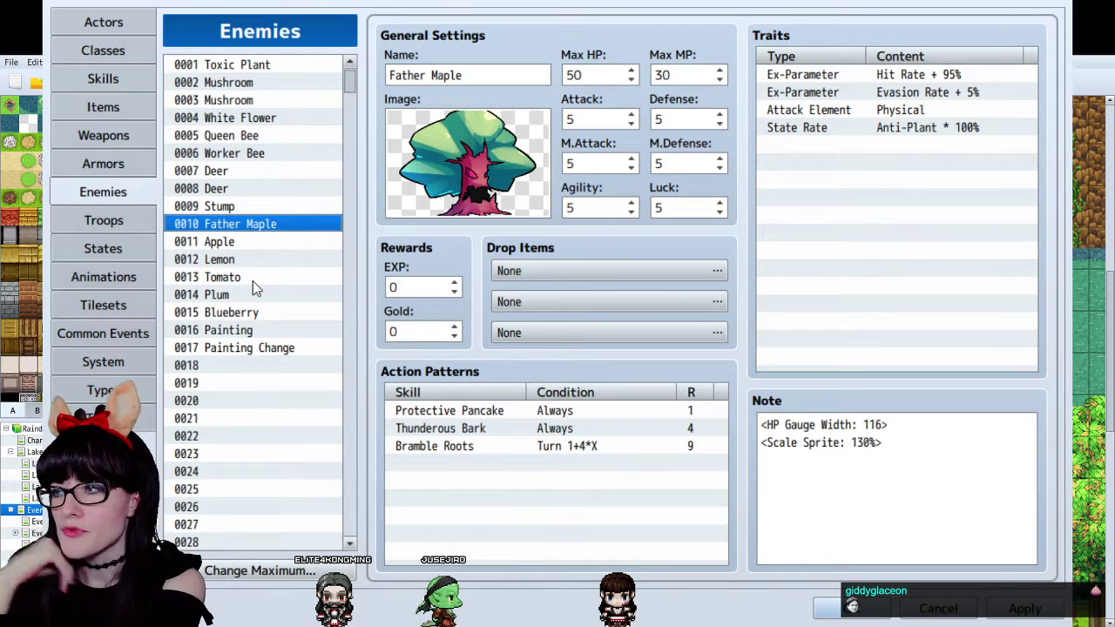
pyautogui.press('Down')
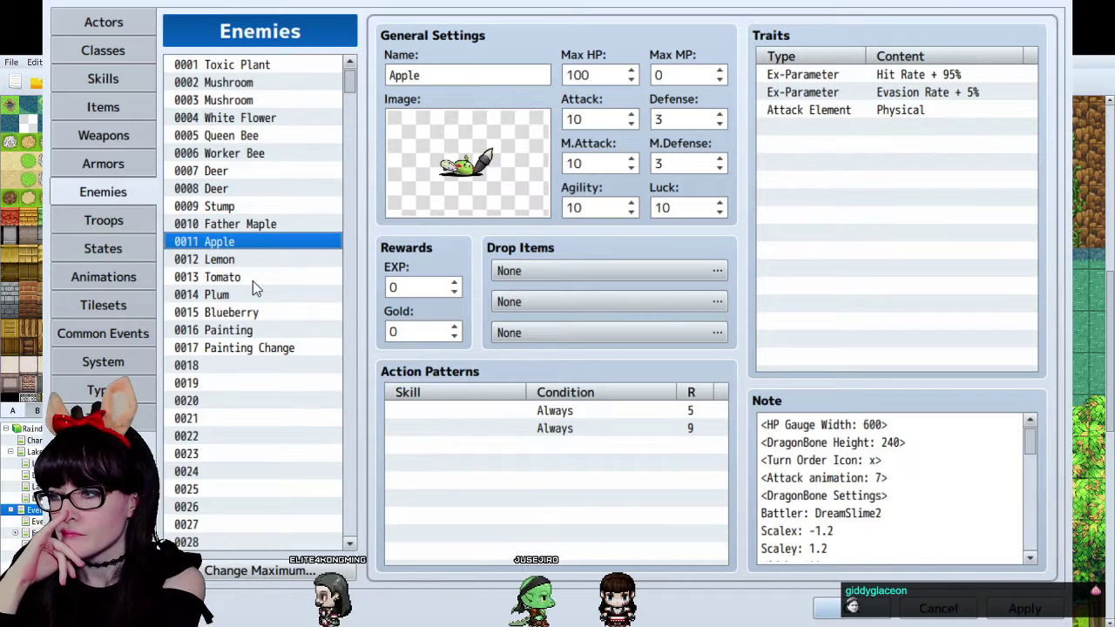
pyautogui.press('Up')
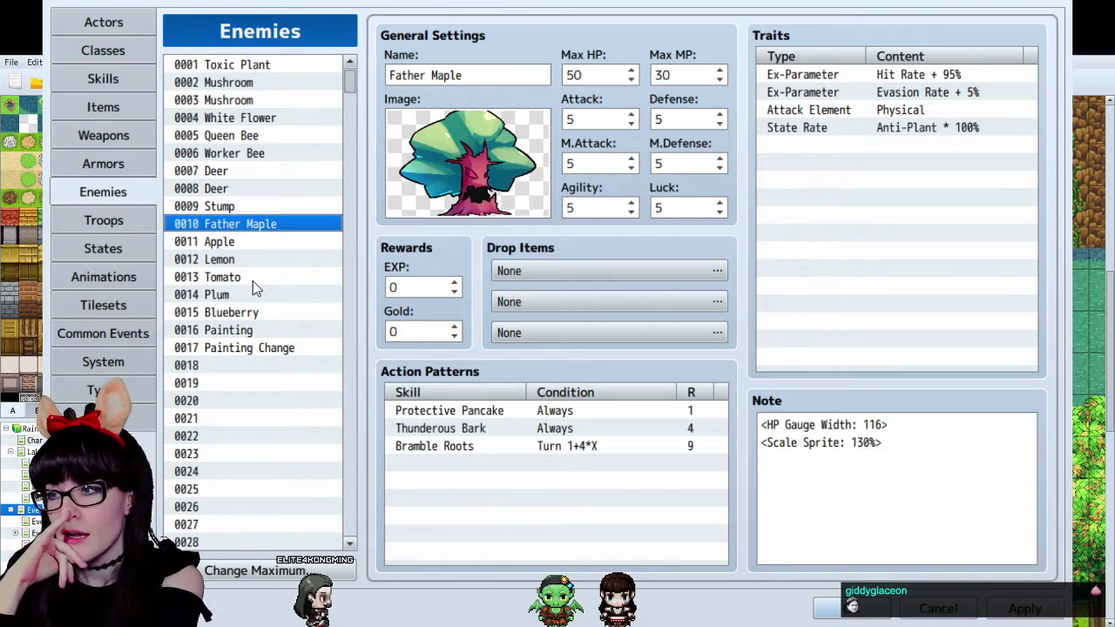
pyautogui.press('Down')
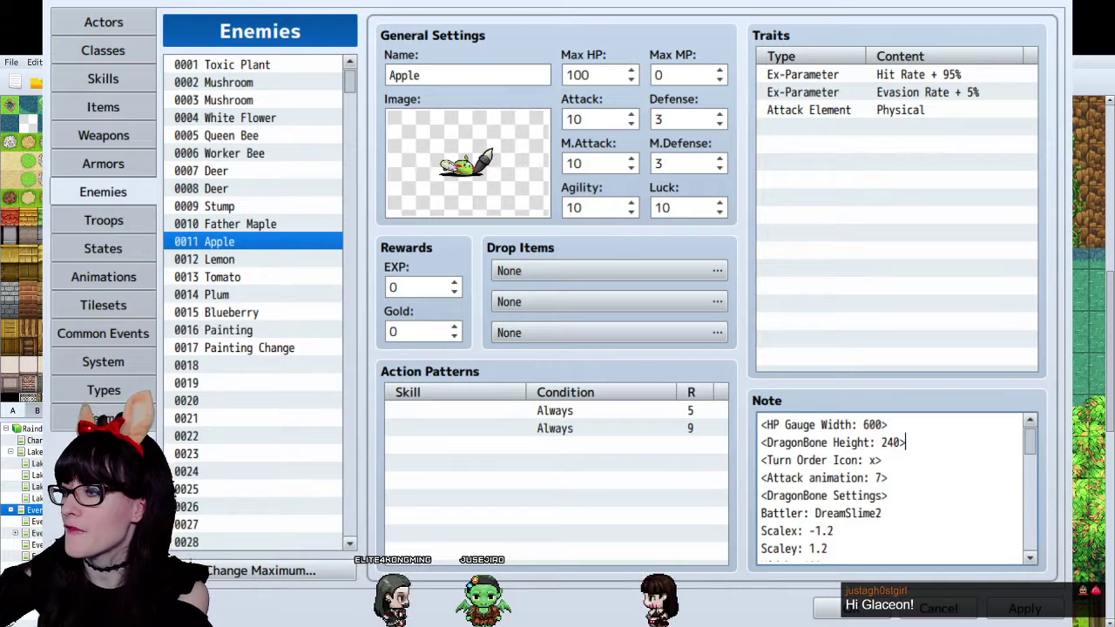
# Check the action patterns of the fruit enemies and delete both action patterns from the Apple enemy.
pyautogui.click(224, 311)
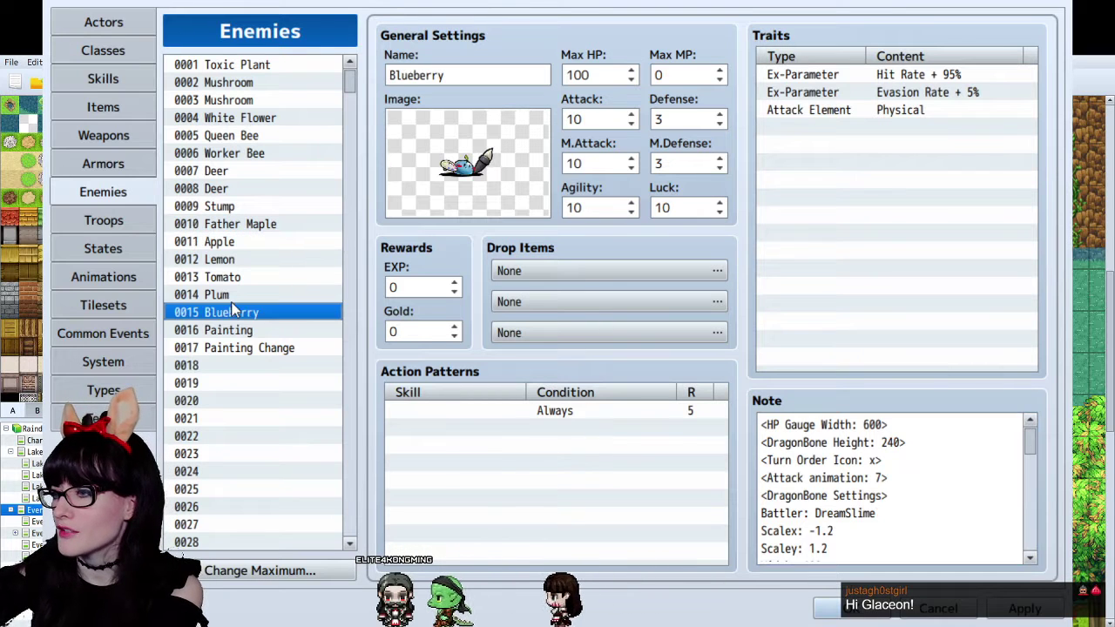
pyautogui.click(230, 297)
pyautogui.click(237, 259)
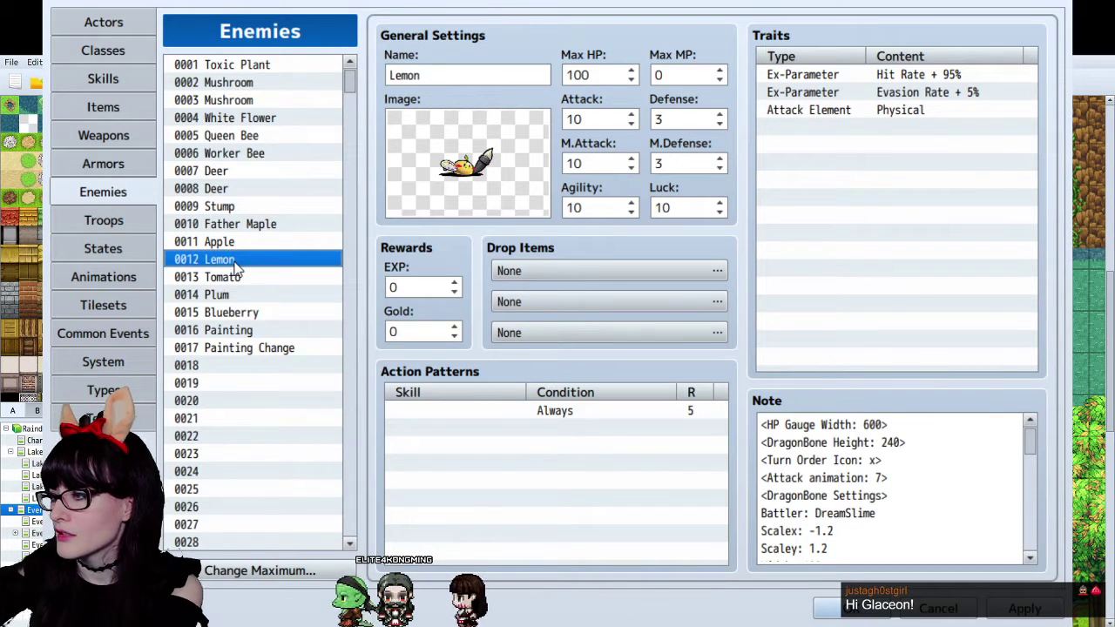
pyautogui.press('Up')
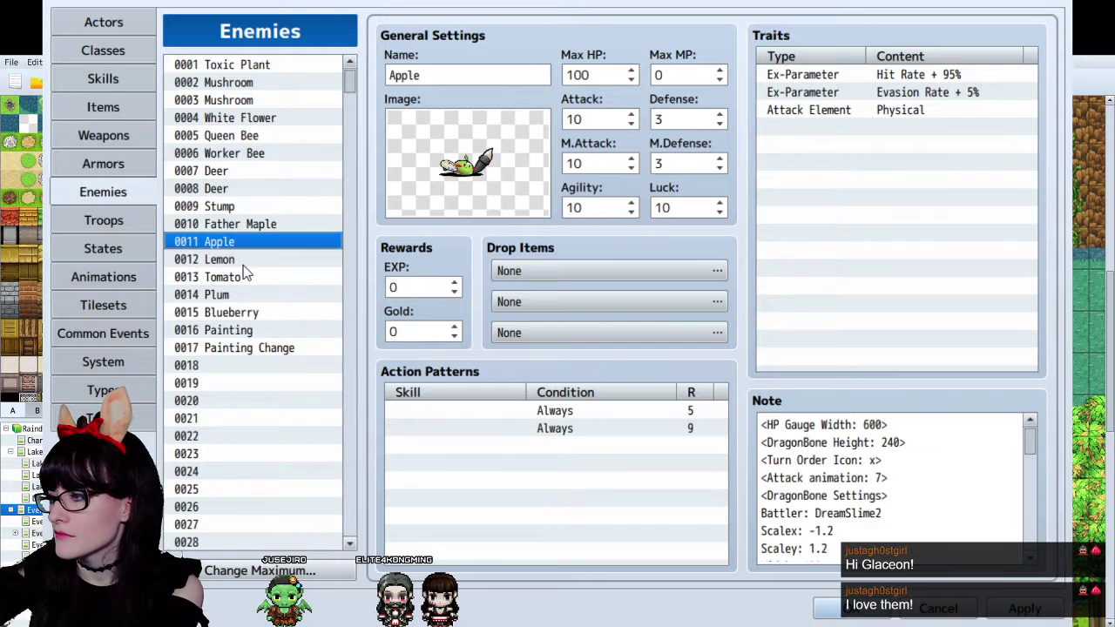
pyautogui.press('Down')
pyautogui.click(252, 277)
pyautogui.press('Up')
pyautogui.press('Up')
pyautogui.click(491, 427)
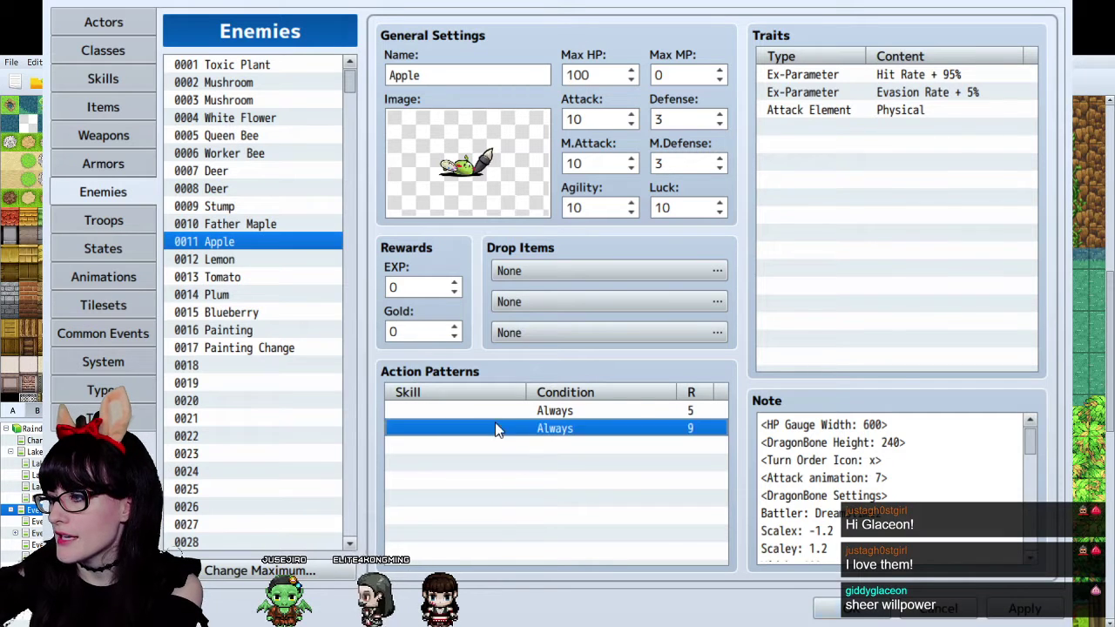
pyautogui.press('Delete')
pyautogui.click(485, 411)
# Delete the action pattern from each of the Lemon, Tomato and Plum enemies.
pyautogui.click(272, 259)
pyautogui.click(476, 411)
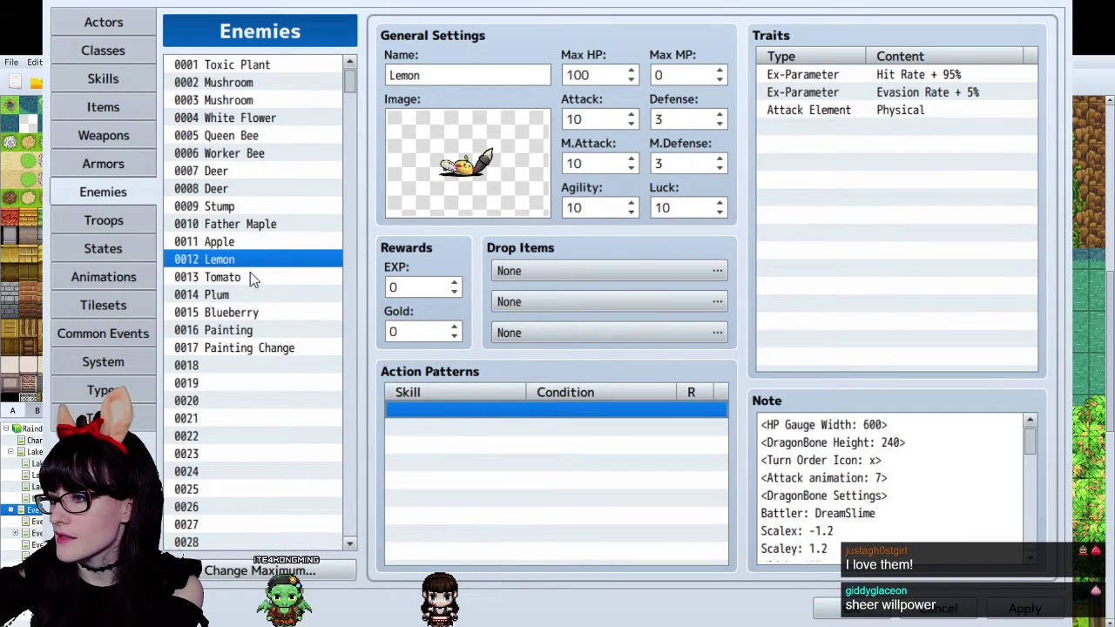
pyautogui.click(250, 276)
pyautogui.click(412, 411)
pyautogui.click(245, 295)
pyautogui.click(501, 413)
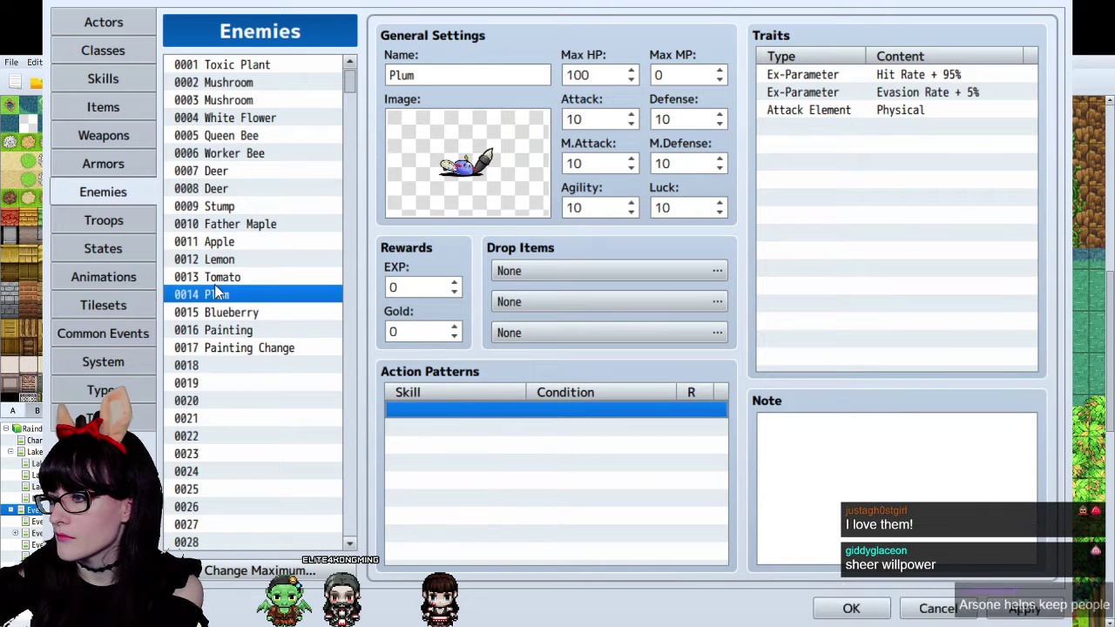
# Delete the Blueberry enemy's action pattern and recheck the Plum and Lemon enemies.
pyautogui.click(227, 313)
pyautogui.click(461, 412)
pyautogui.press('Delete')
pyautogui.click(222, 295)
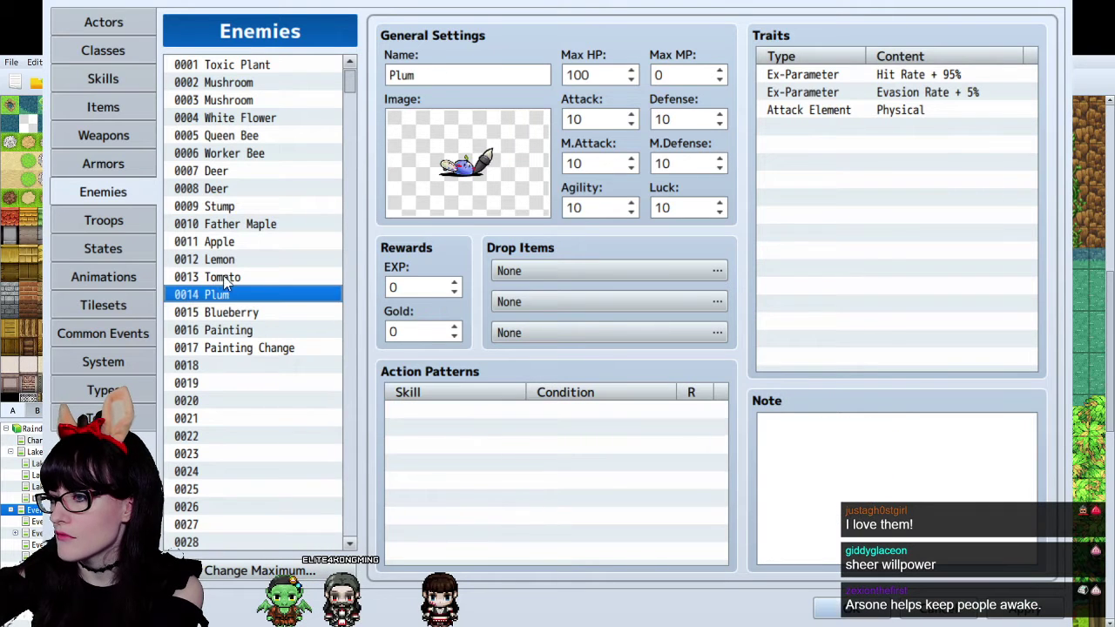
pyautogui.click(235, 261)
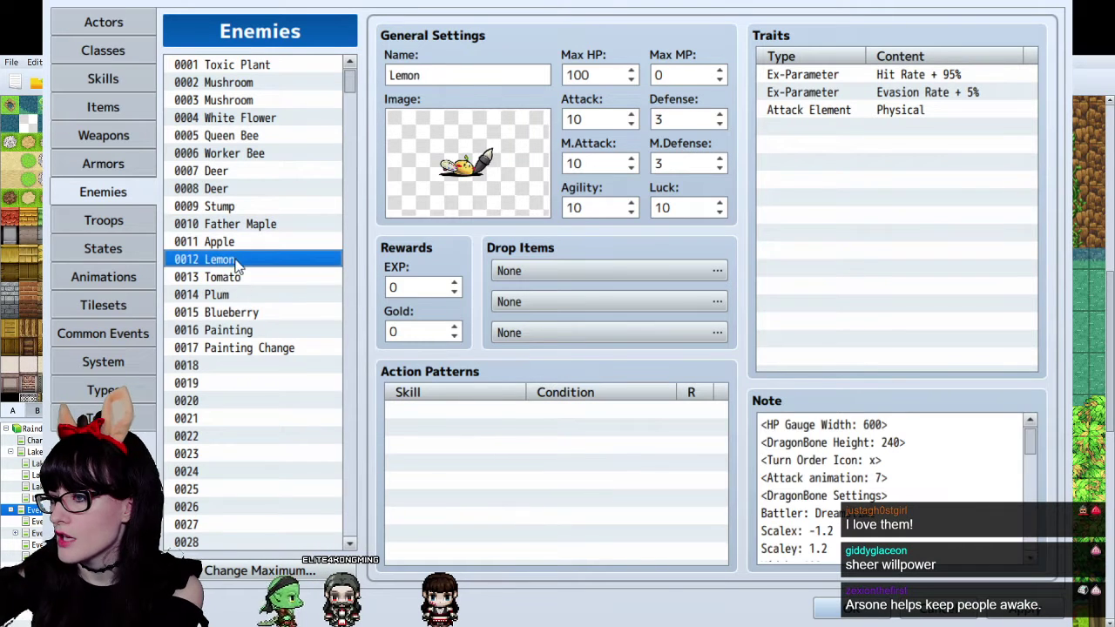
# Examine the Painting and Painting Change enemies and the empty slot after them, comparing images, action patterns and notes.
pyautogui.click(195, 335)
pyautogui.click(198, 366)
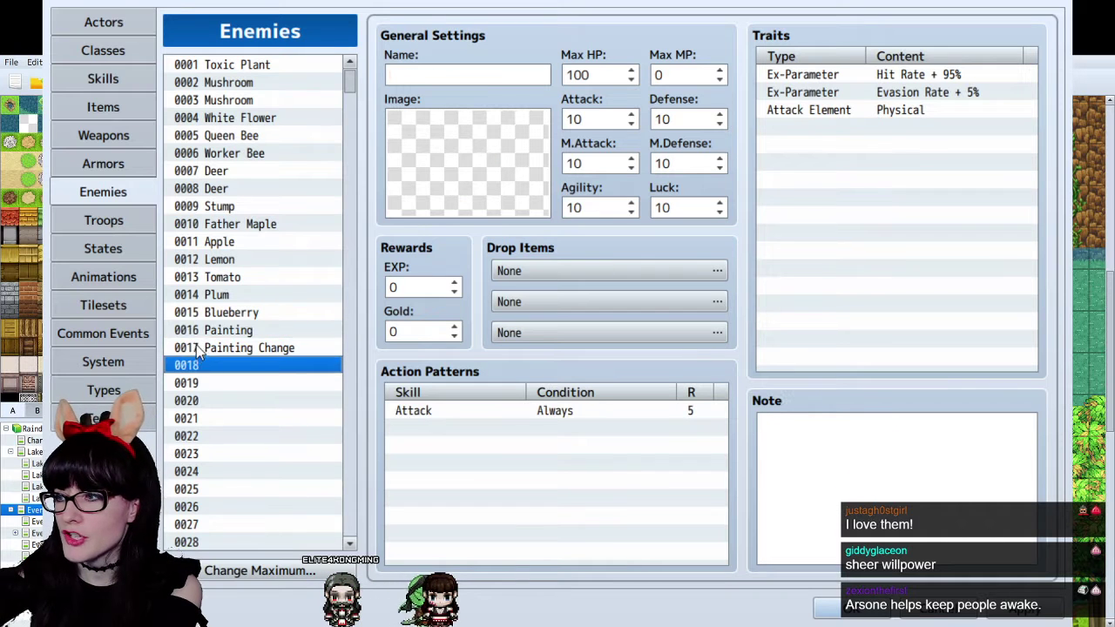
pyautogui.click(201, 347)
pyautogui.click(202, 329)
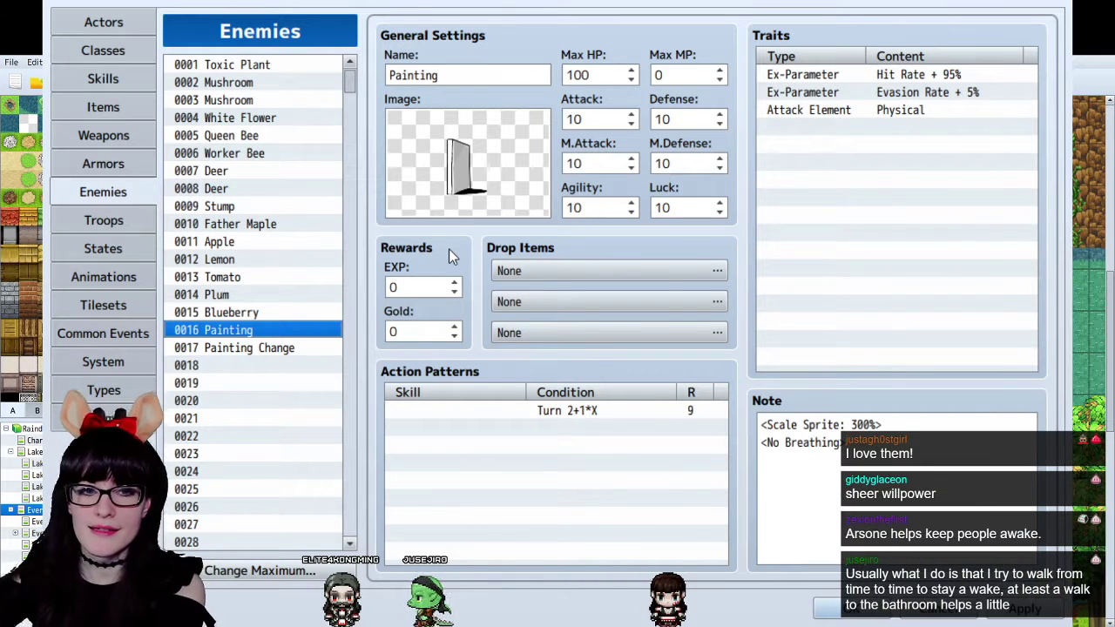
pyautogui.click(210, 344)
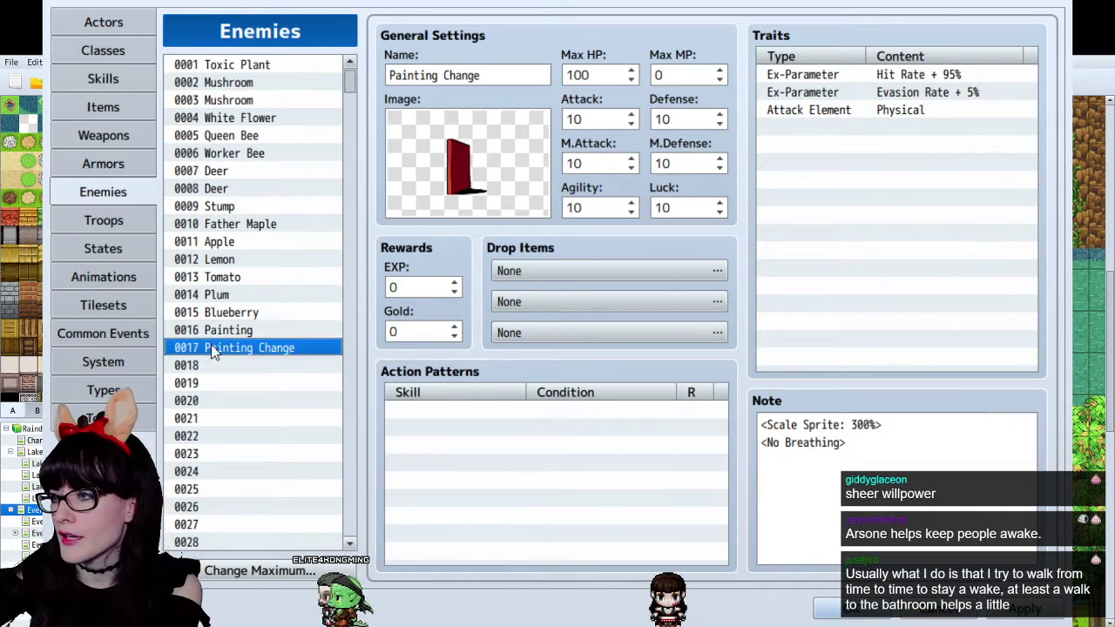
pyautogui.click(215, 330)
pyautogui.click(218, 312)
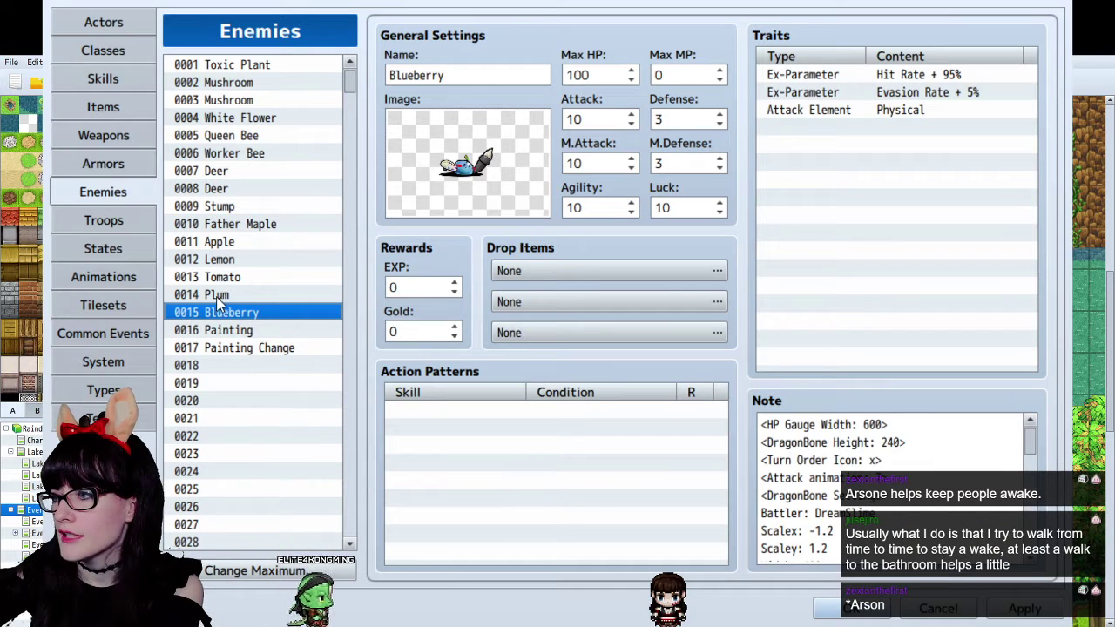
# Check the images, stats and action patterns of the fruit enemies from Blueberry to Apple, and read through Apple's note.
pyautogui.click(219, 293)
pyautogui.click(223, 277)
pyautogui.click(223, 260)
pyautogui.click(230, 224)
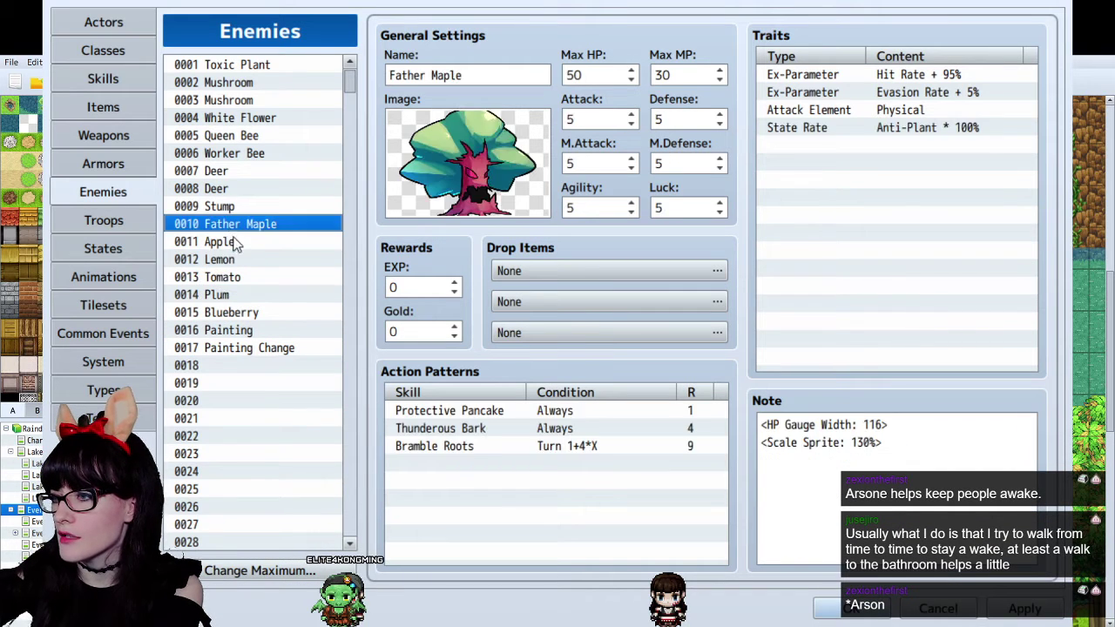
pyautogui.click(231, 241)
pyautogui.click(243, 313)
pyautogui.press('Up')
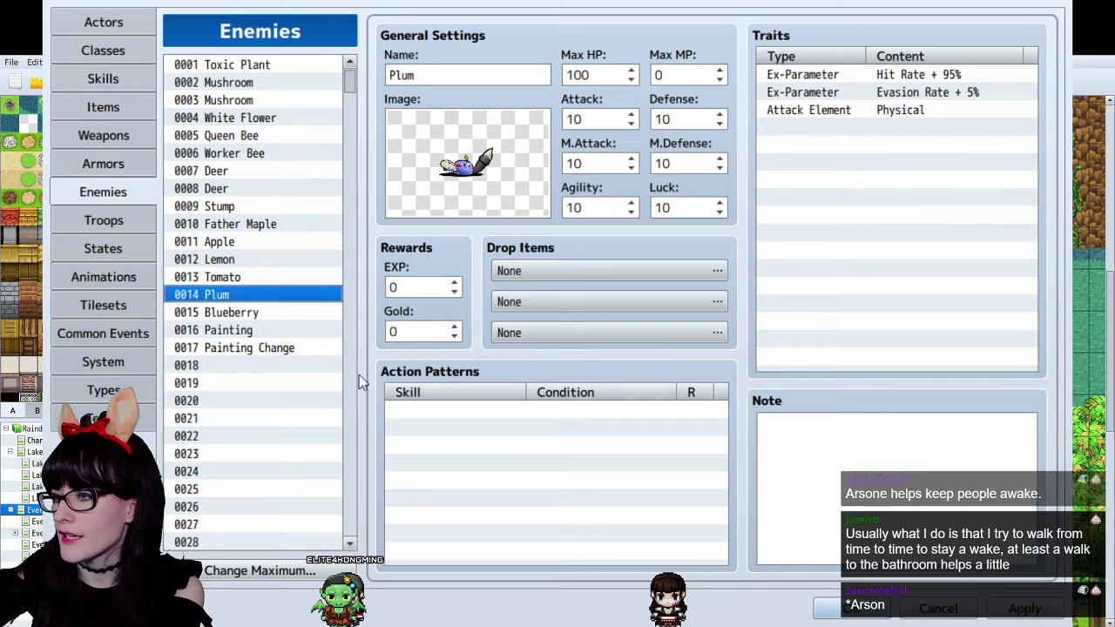
pyautogui.press('Up')
pyautogui.press('Up')
pyautogui.press('Up')
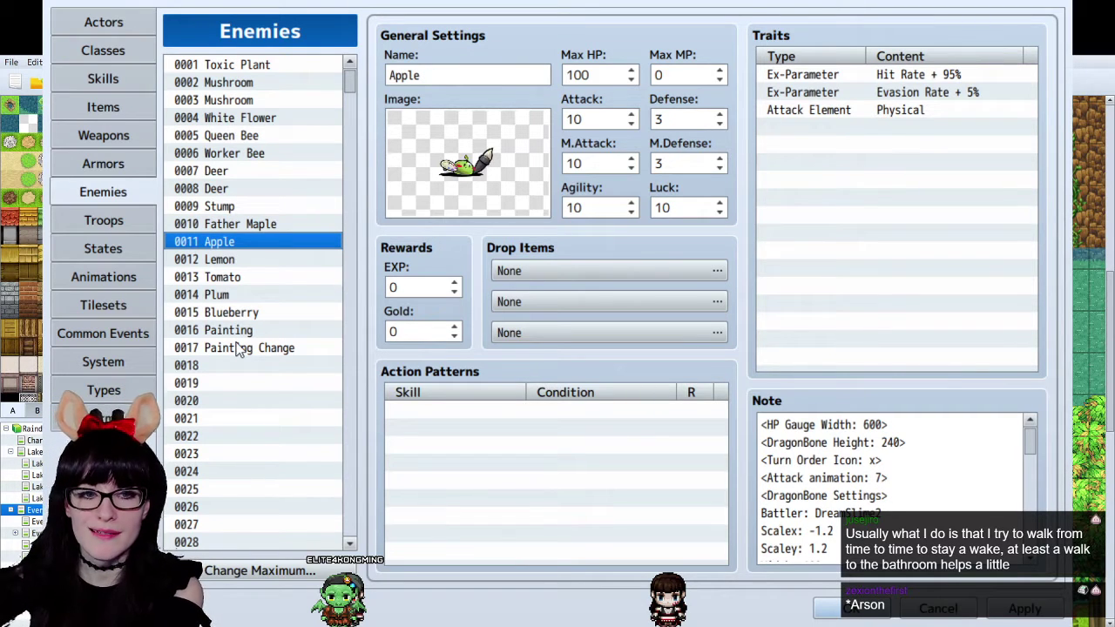
pyautogui.press('Down')
pyautogui.press('Down')
pyautogui.press('Down')
pyautogui.press('Down')
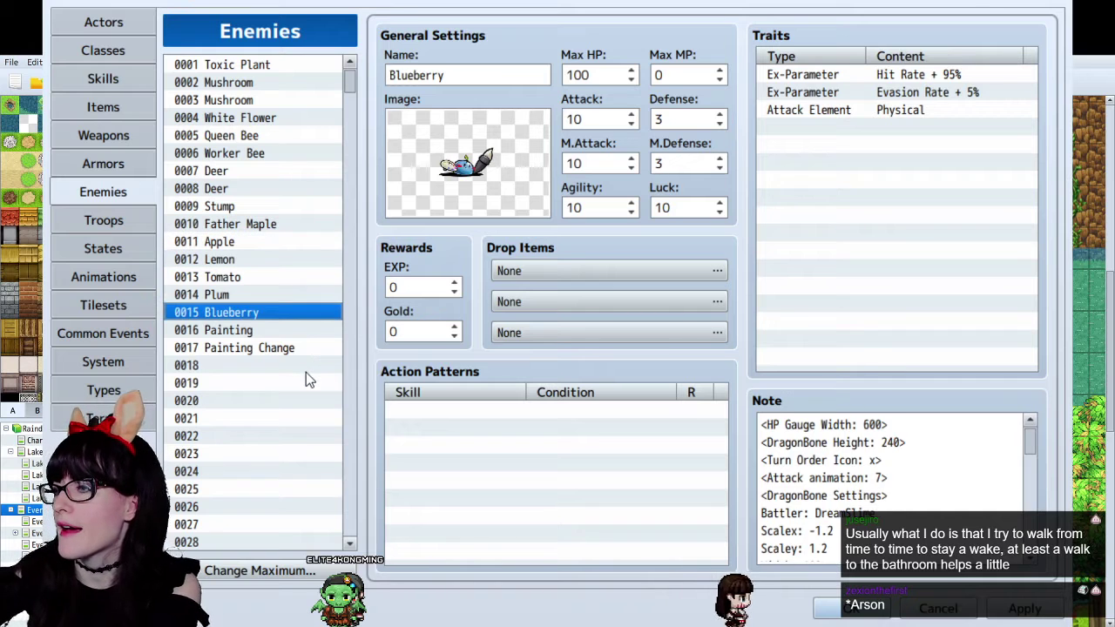
pyautogui.press('Up')
pyautogui.press('Up')
pyautogui.press('Up')
pyautogui.press('Up')
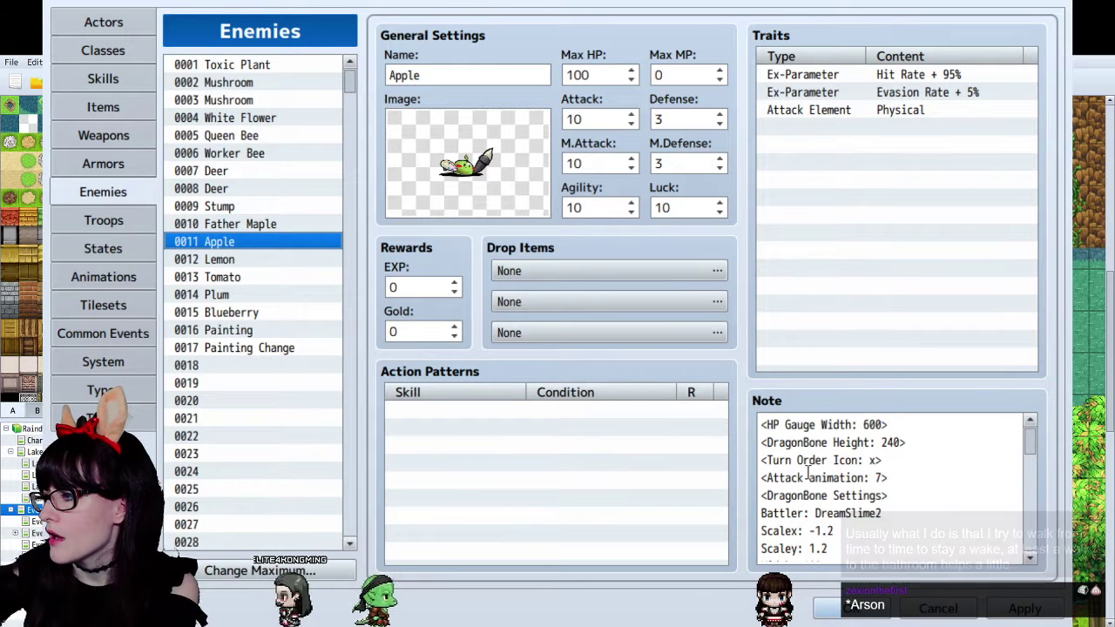
pyautogui.scroll(-2, 808, 471)
pyautogui.scroll(2, 928, 492)
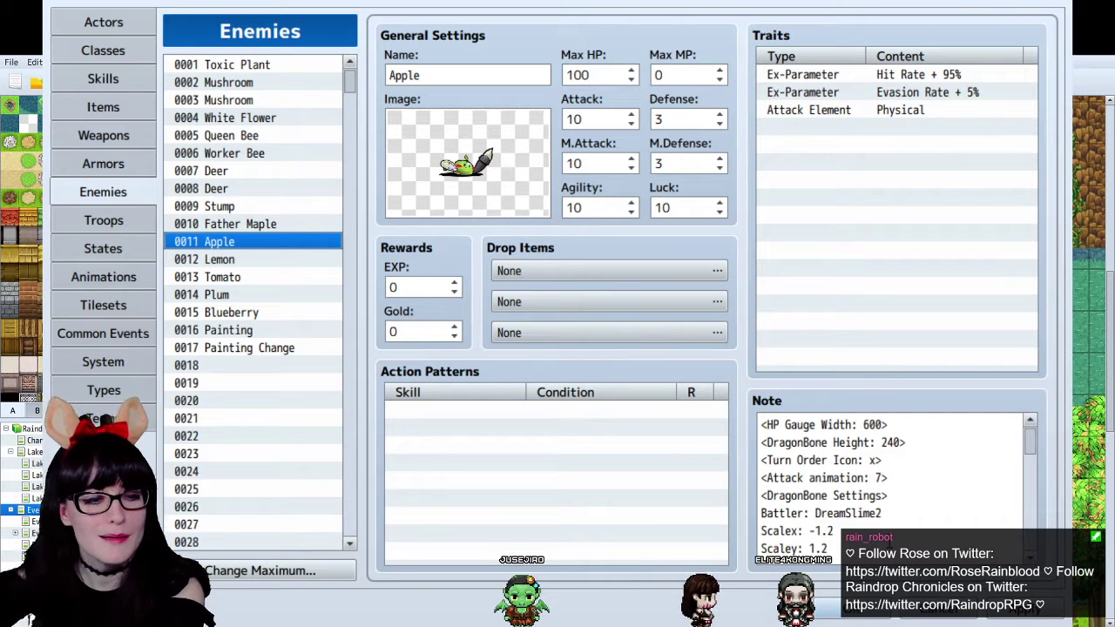
# Duplicate the Fruits troop into the empty troop slot 0010.
pyautogui.click(70, 166)
pyautogui.click(80, 222)
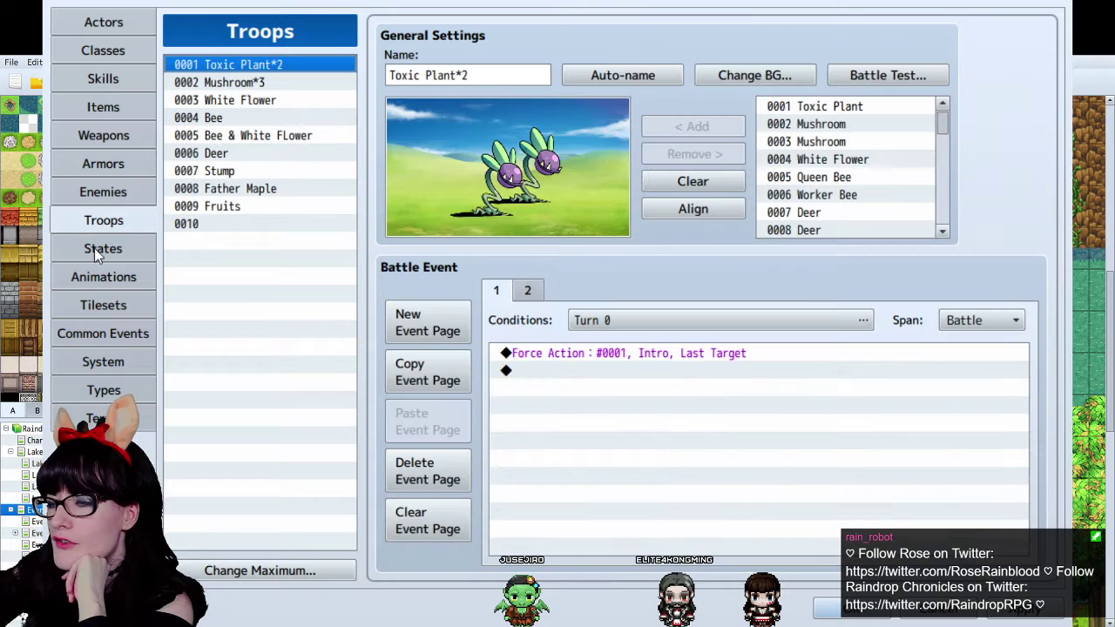
pyautogui.click(222, 224)
pyautogui.click(219, 209)
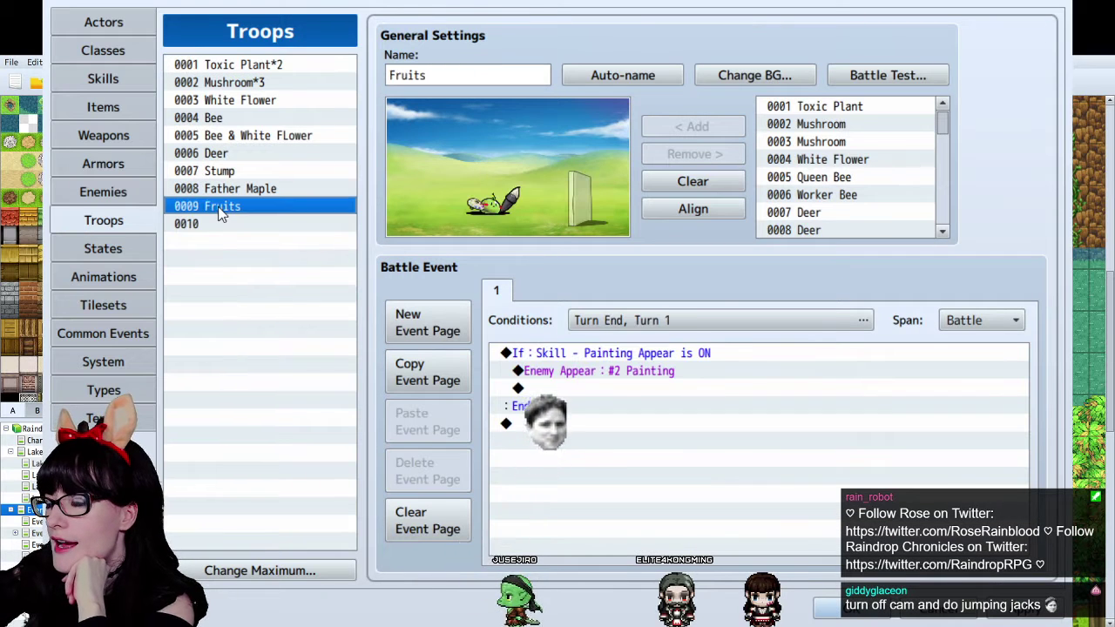
pyautogui.click(579, 194)
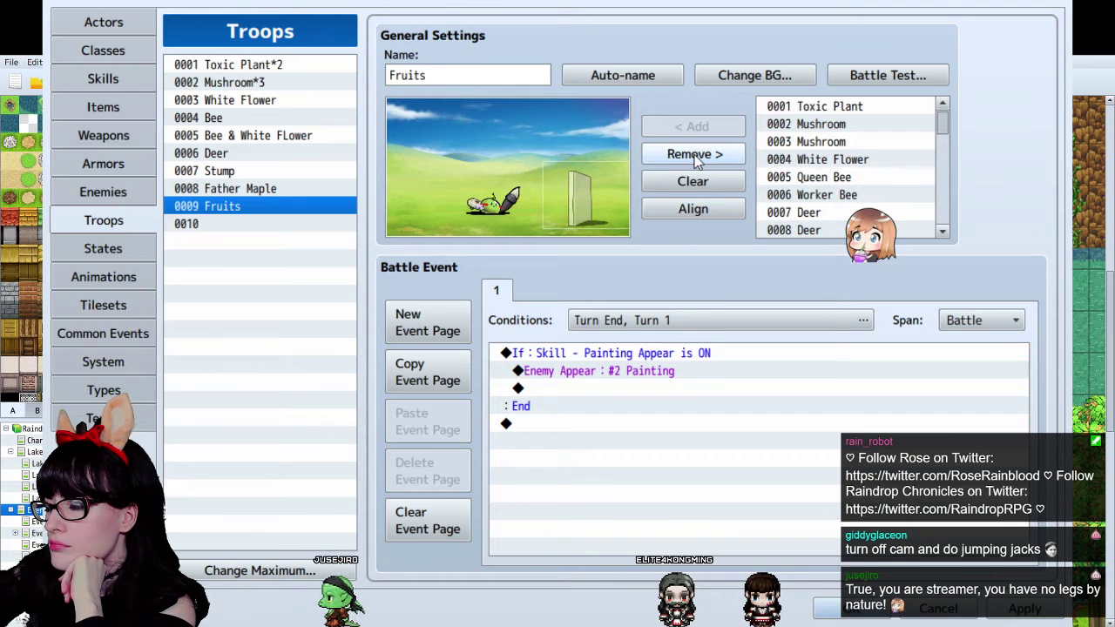
pyautogui.click(215, 224)
pyautogui.hotkey('ctrl', 'v')
# Clear the original Fruits troop from slot 0009, leaving the copy in slot 0010.
pyautogui.click(220, 209)
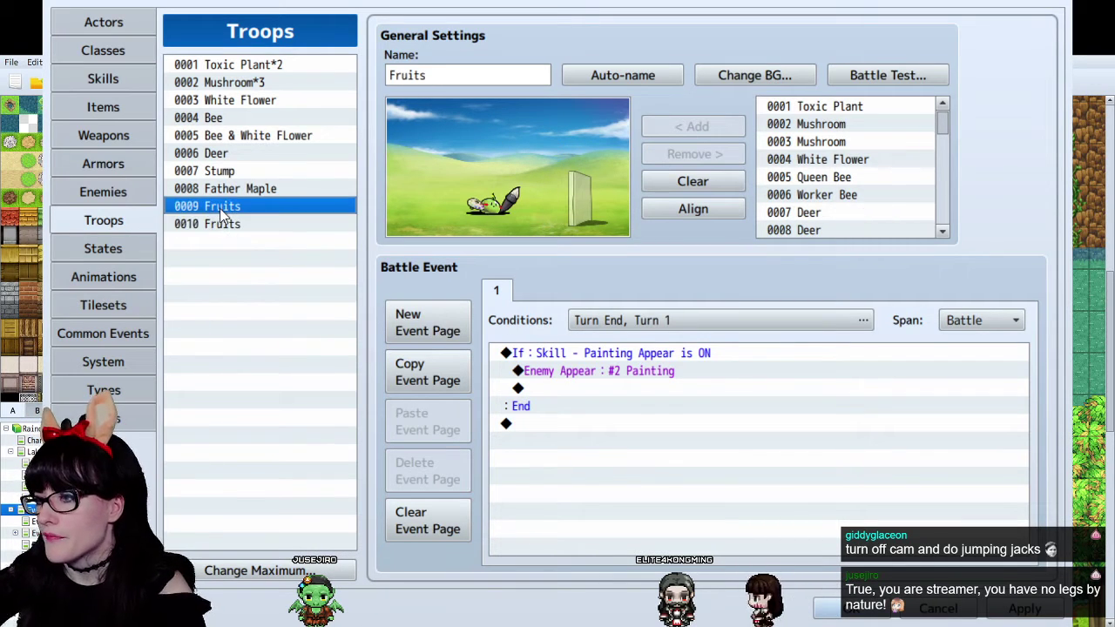
pyautogui.press('Delete')
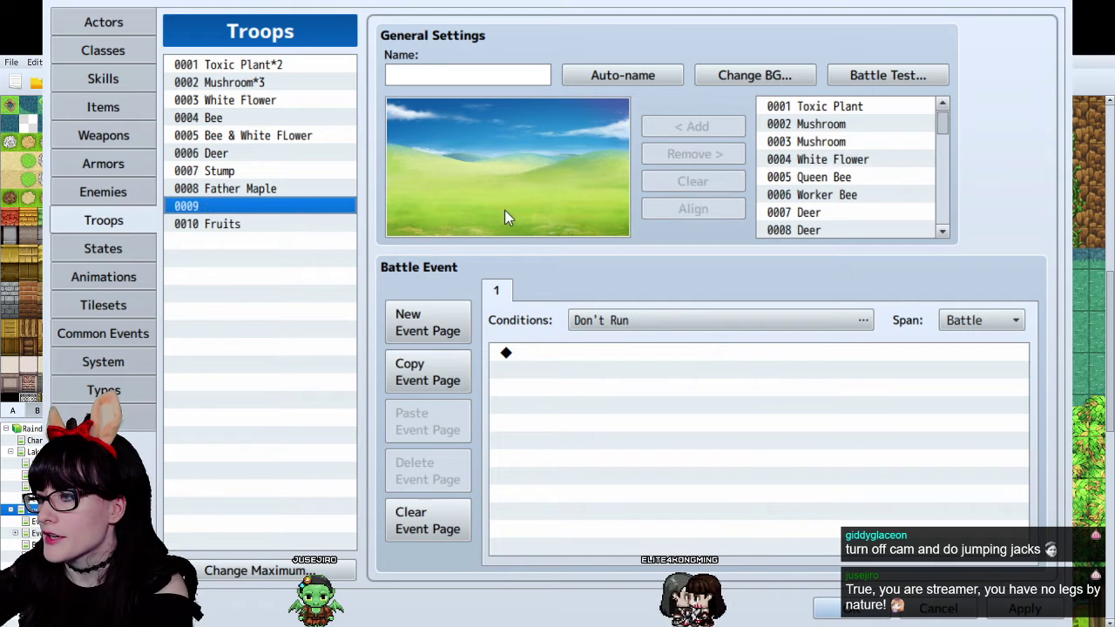
pyautogui.click(244, 224)
pyautogui.click(252, 207)
# Name the emptied troop 0009 "The Da Caravaggions" and apply the database changes.
pyautogui.click(492, 84)
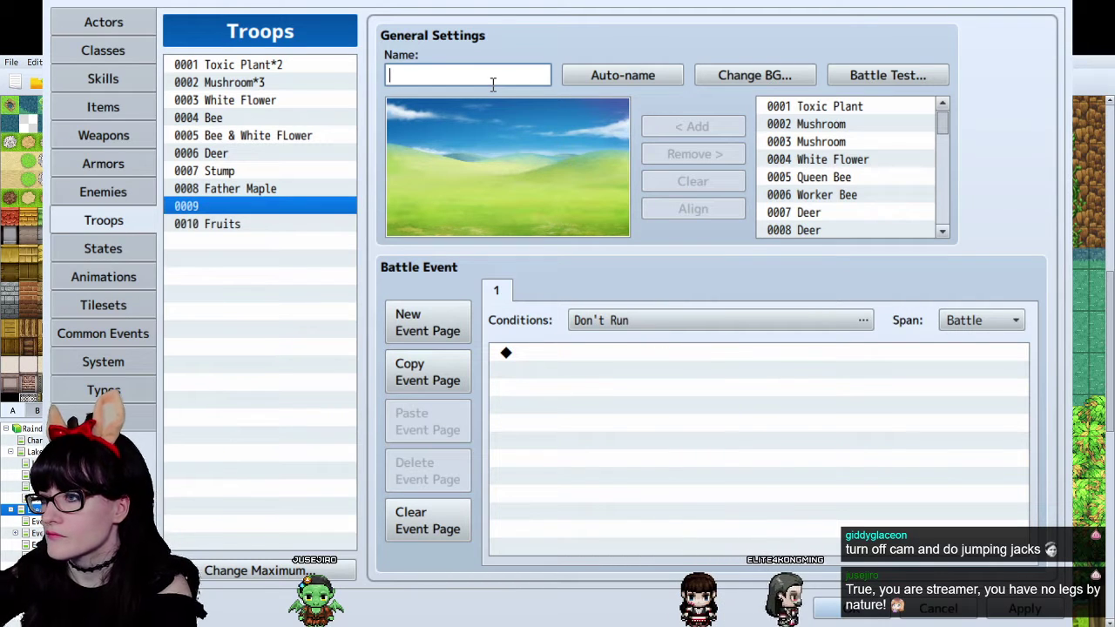
pyautogui.write('The Da')
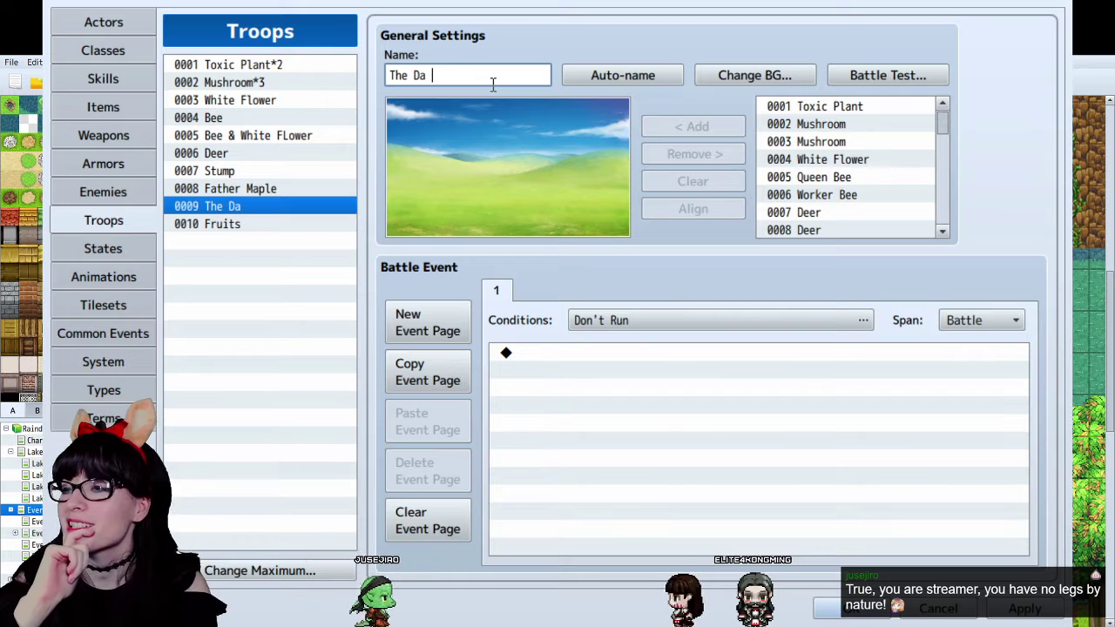
pyautogui.write('Cava')
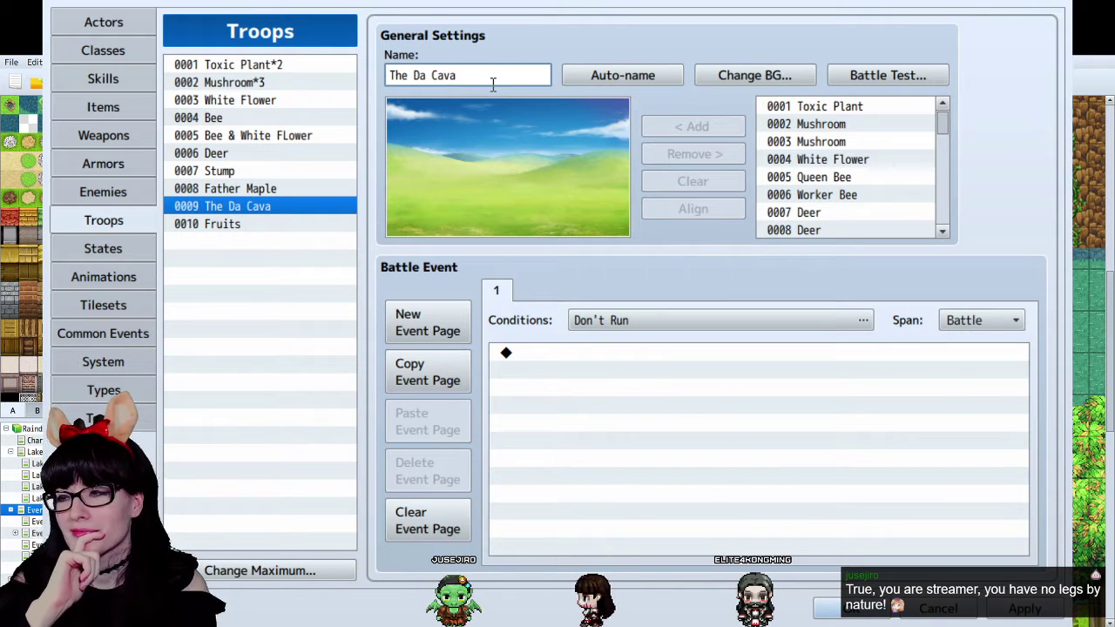
pyautogui.write('g')
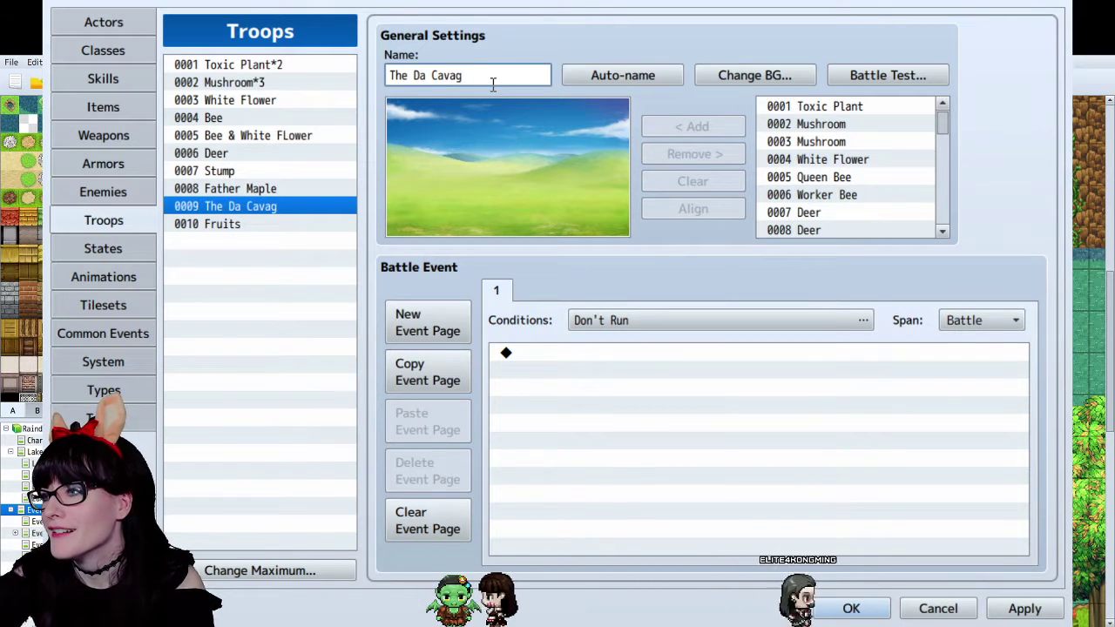
pyautogui.write('gaions')
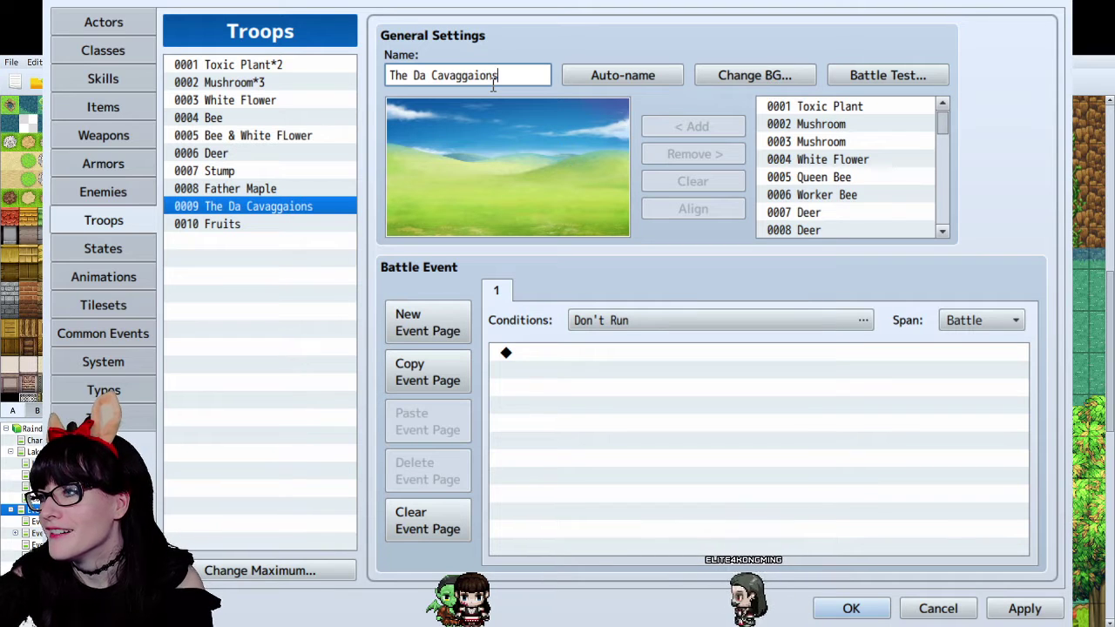
pyautogui.press('BackSpace')
pyautogui.press('BackSpace')
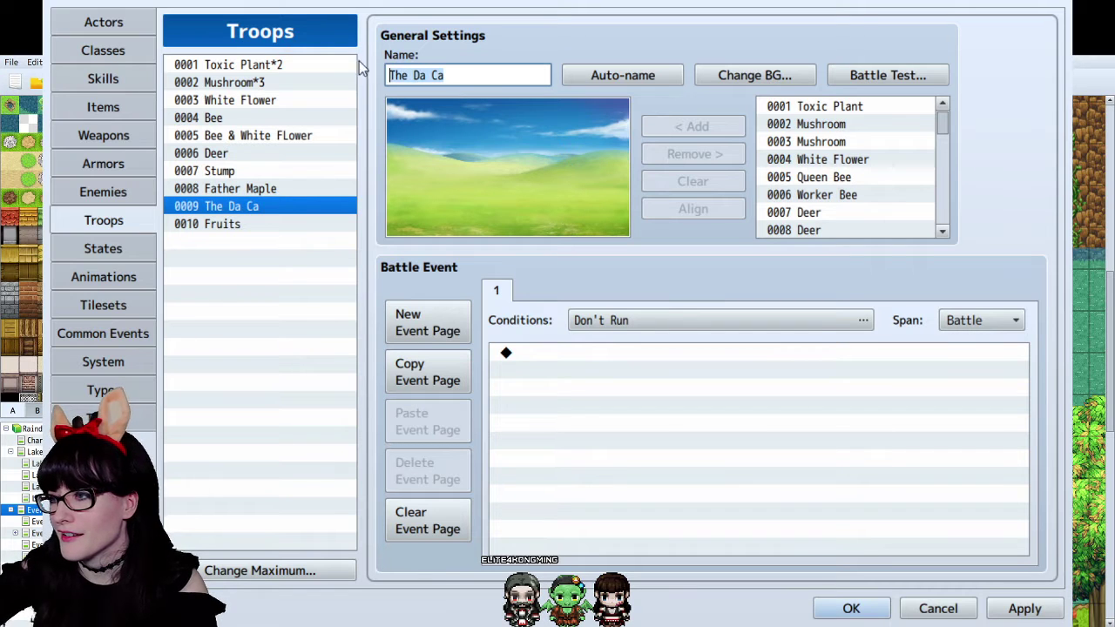
pyautogui.click(1033, 613)
# Erase the name of the copied Fruits troop in slot 0010 and return to The Da Caravaggions troop.
pyautogui.click(264, 229)
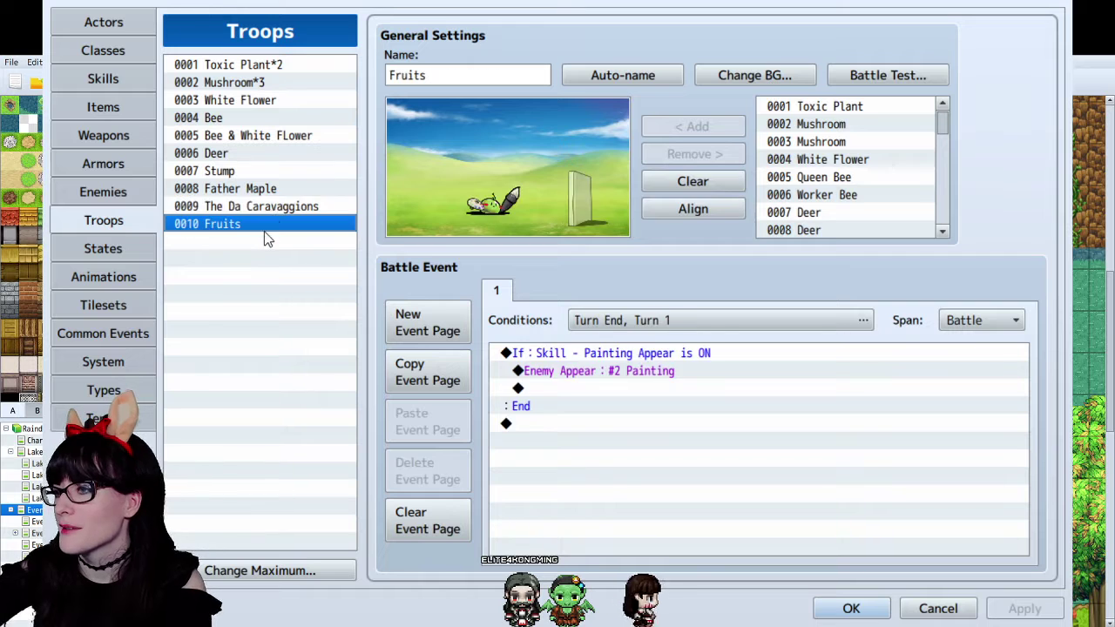
pyautogui.click(269, 213)
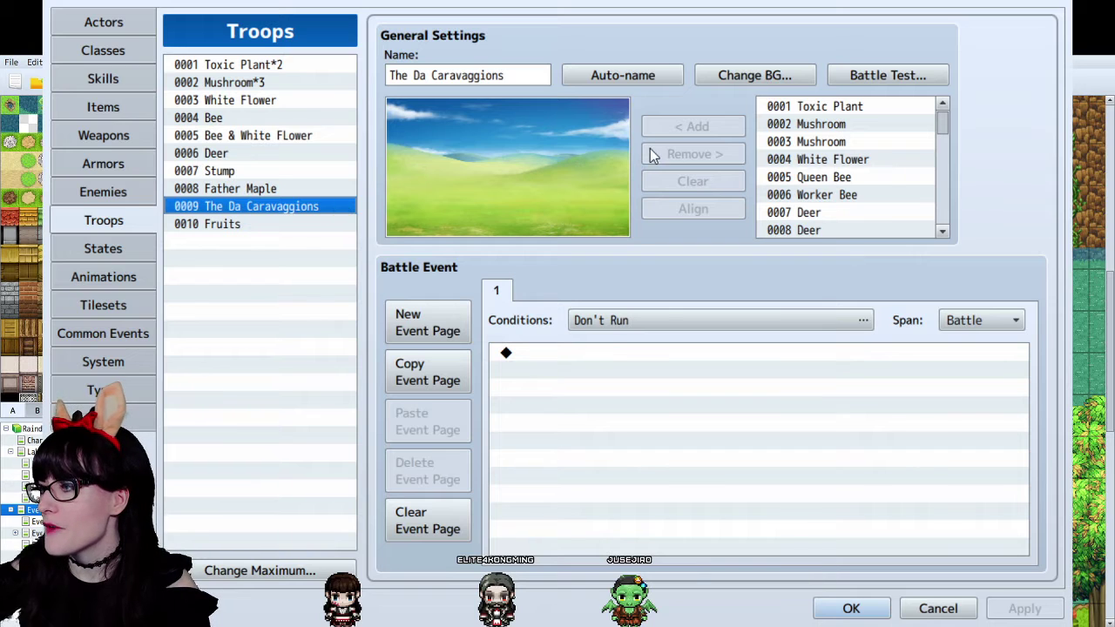
pyautogui.click(289, 225)
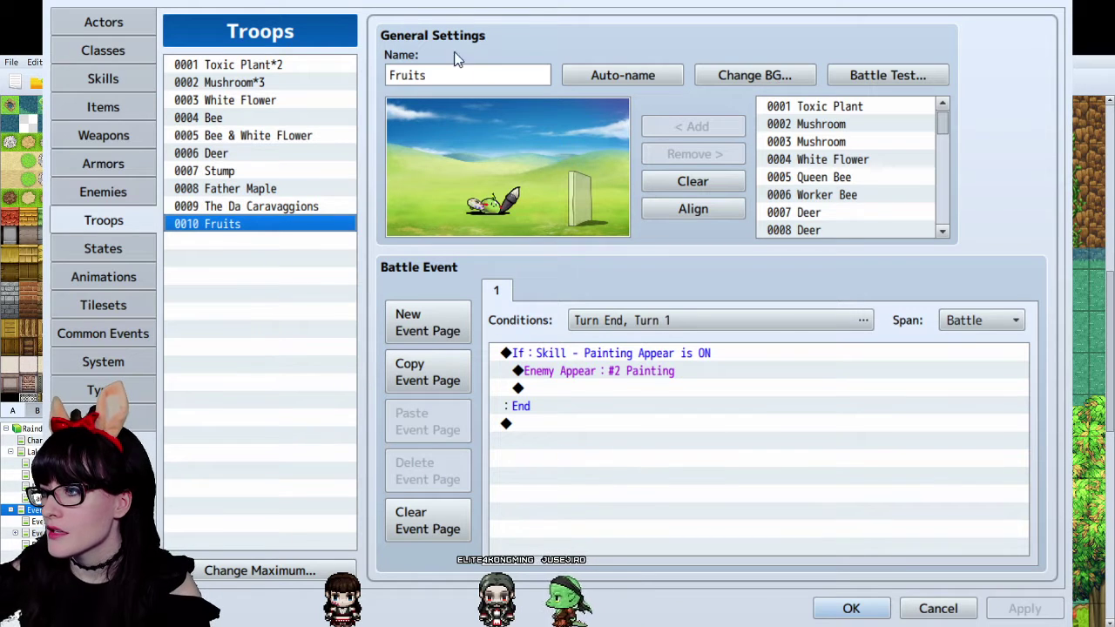
pyautogui.doubleClick(455, 74)
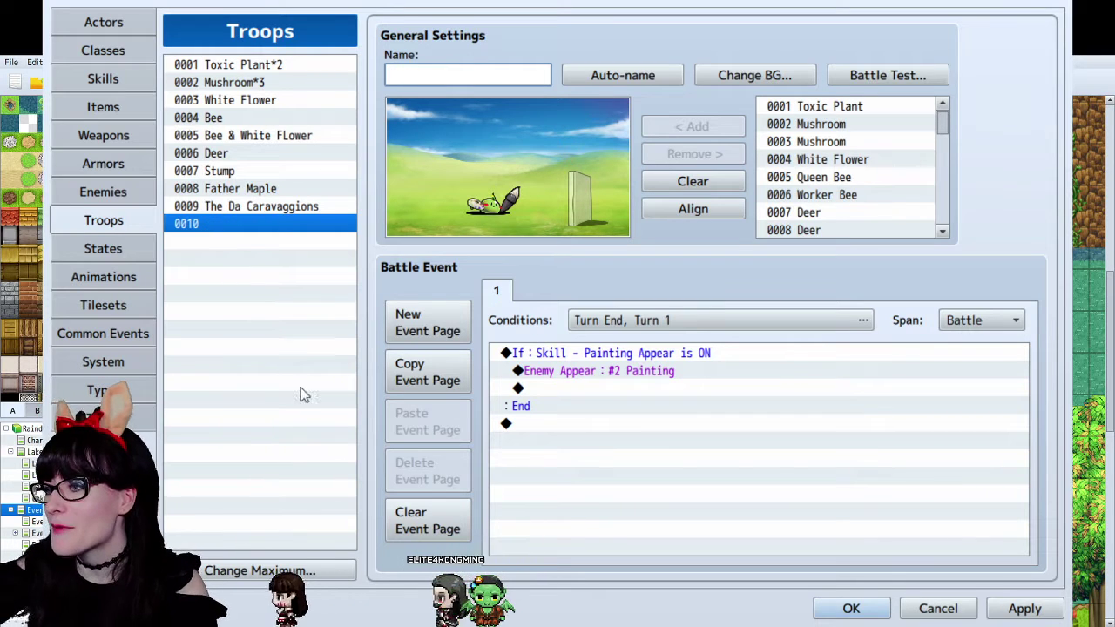
pyautogui.click(237, 204)
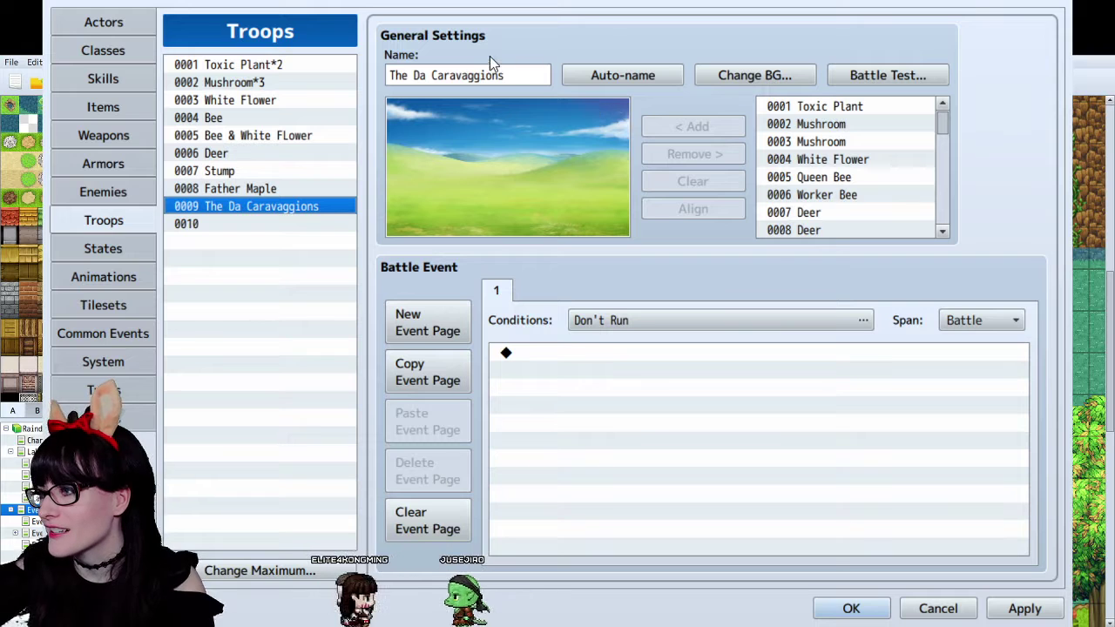
pyautogui.click(197, 225)
pyautogui.click(322, 204)
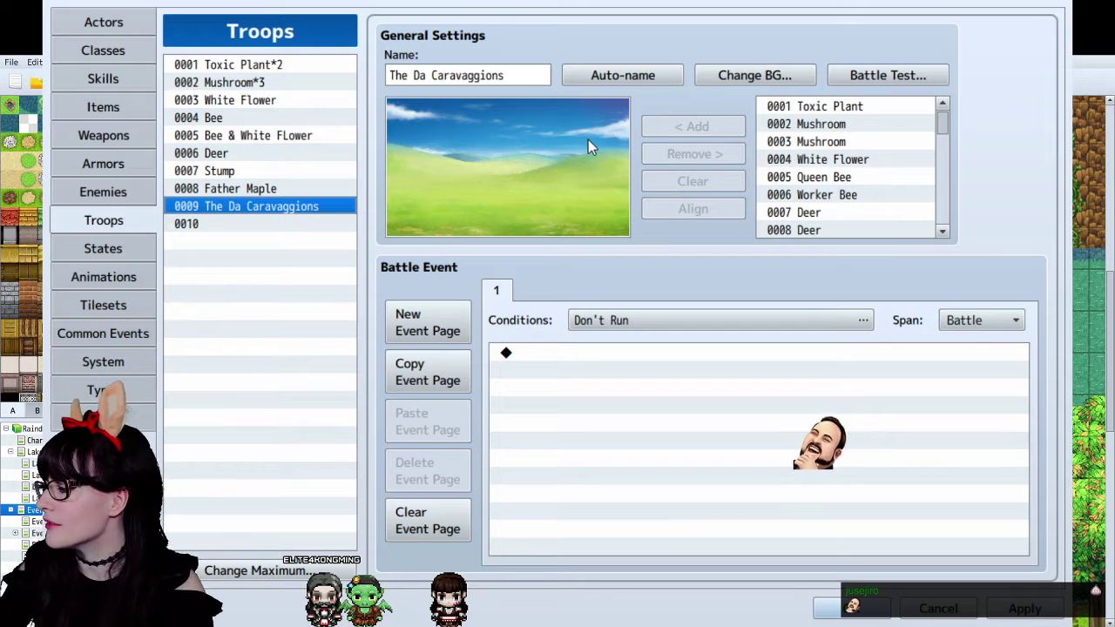
pyautogui.scroll(-1, 817, 178)
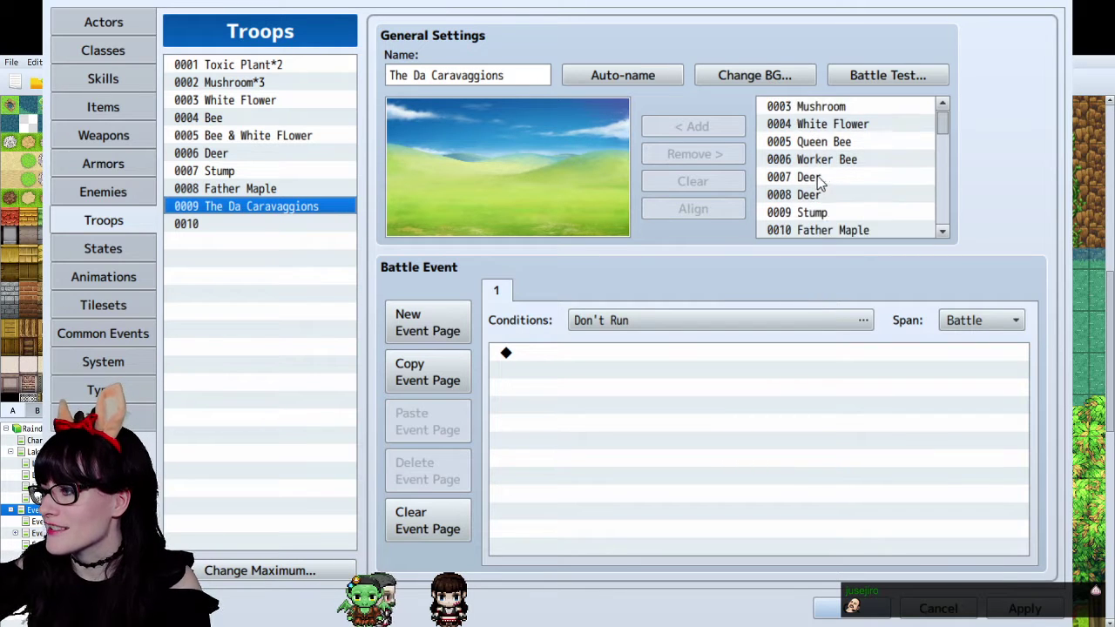
pyautogui.moveTo(946, 119)
pyautogui.mouseDown()
pyautogui.moveTo(941, 207)
pyautogui.moveTo(958, 115)
pyautogui.moveTo(942, 125)
pyautogui.mouseUp()
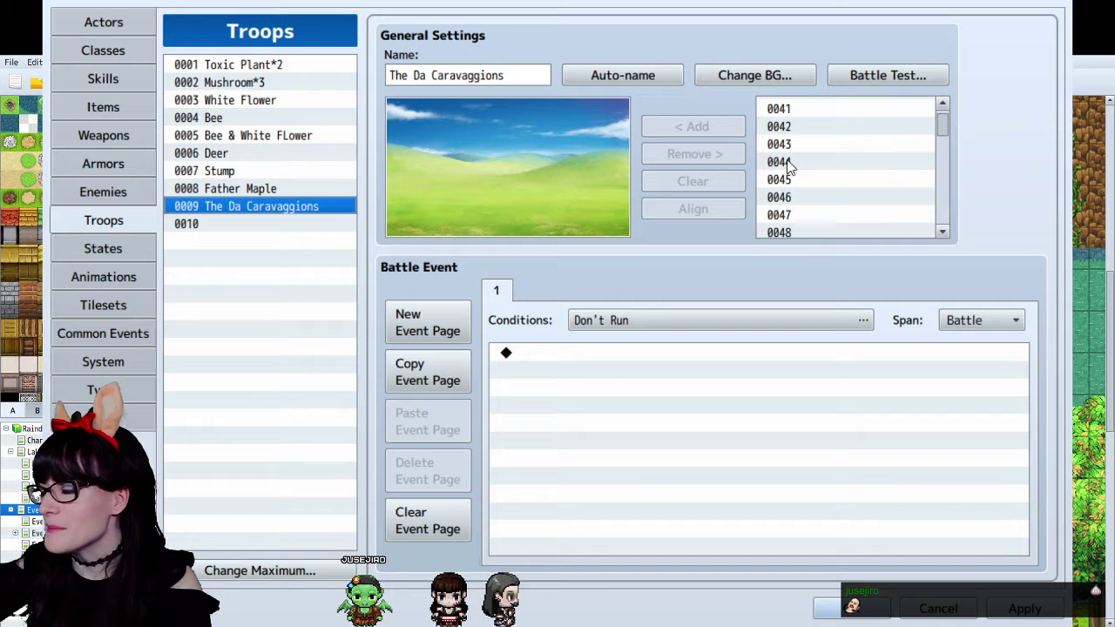
pyautogui.click(189, 226)
pyautogui.click(437, 76)
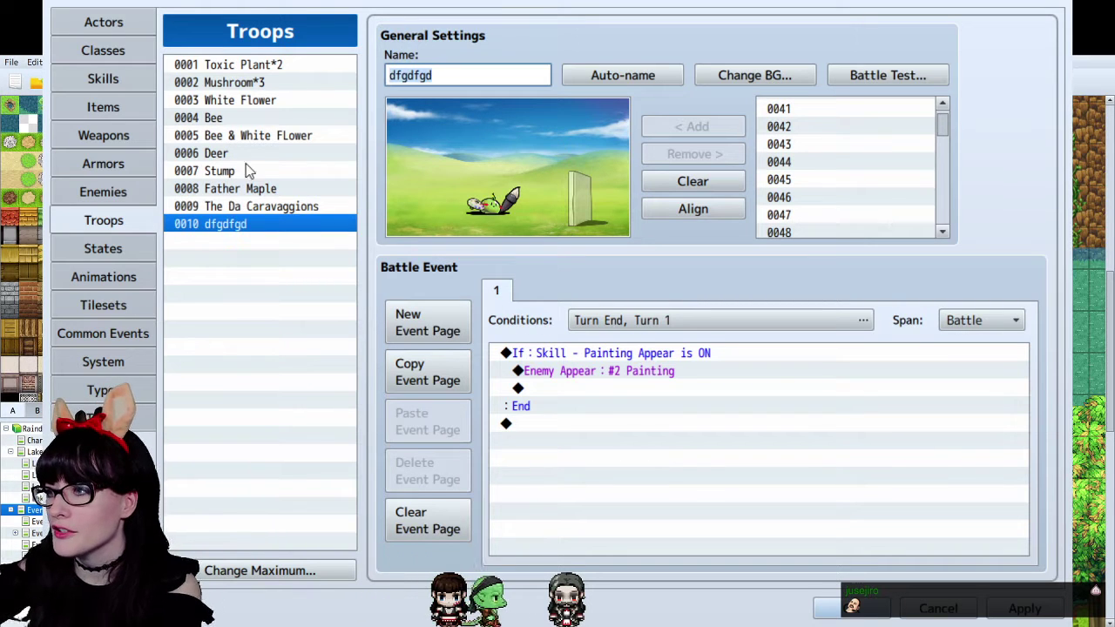
pyautogui.write('dfgfgd')
pyautogui.press('BackSpace')
pyautogui.press('BackSpace')
pyautogui.press('BackSpace')
pyautogui.press('BackSpace')
pyautogui.press('BackSpace')
pyautogui.press('BackSpace')
pyautogui.click(240, 206)
# Add the Tomato, Plum and Blueberry enemies to The Da Caravaggions troop.
pyautogui.scroll(-2, 849, 174)
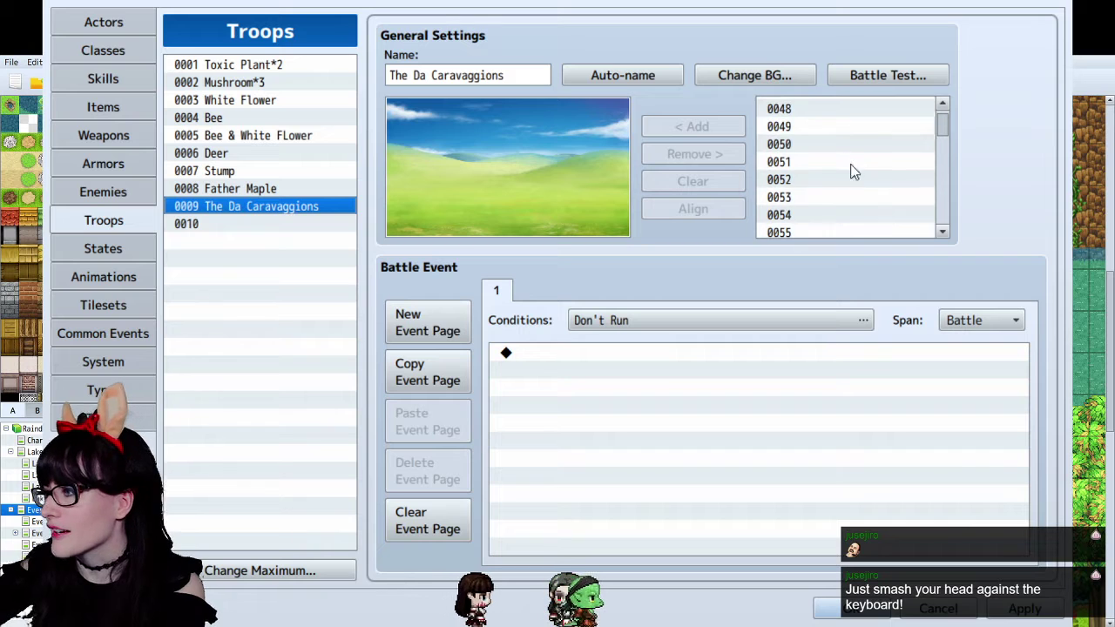
pyautogui.moveTo(942, 124)
pyautogui.mouseDown()
pyautogui.moveTo(947, 94)
pyautogui.moveTo(938, 160)
pyautogui.moveTo(930, 116)
pyautogui.mouseUp()
pyautogui.click(829, 213)
pyautogui.scroll(-3, 829, 210)
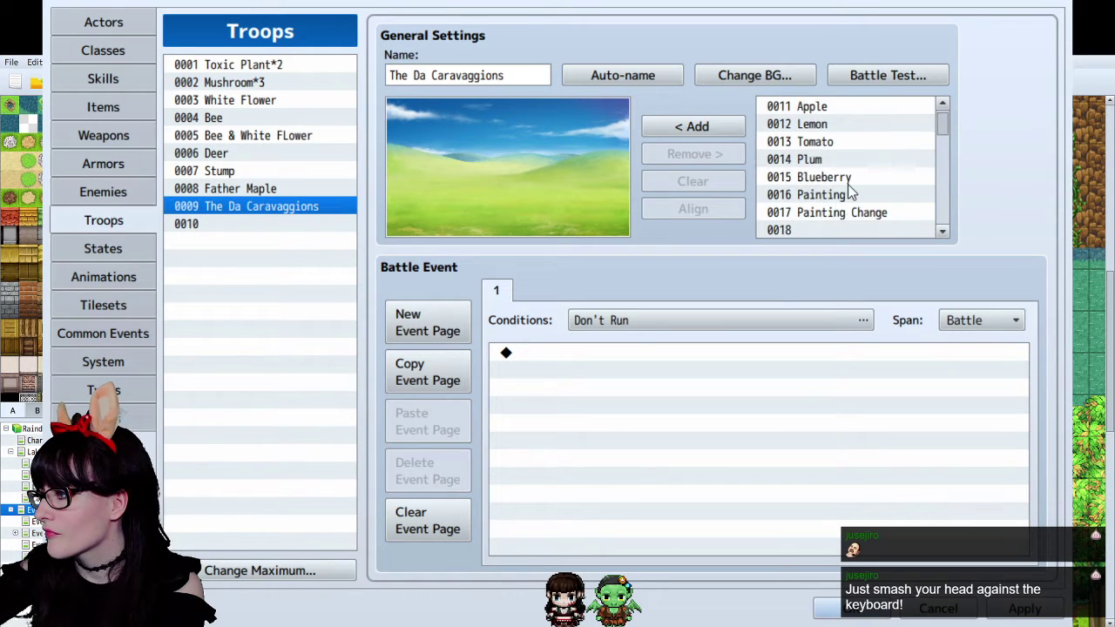
pyautogui.click(842, 160)
pyautogui.click(786, 142)
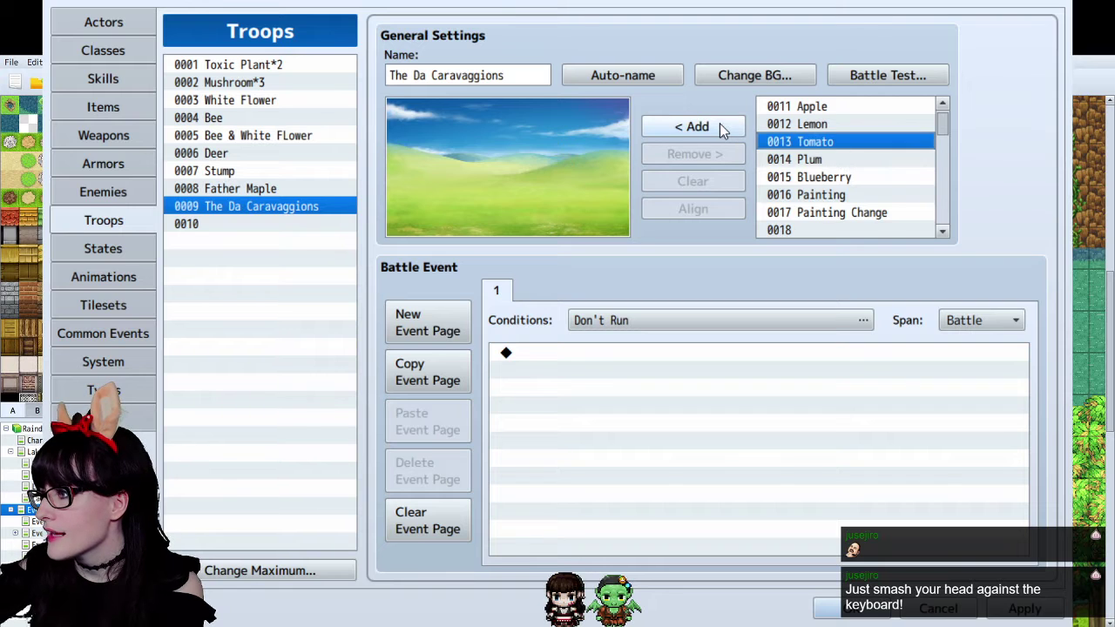
pyautogui.click(720, 126)
pyautogui.doubleClick(789, 162)
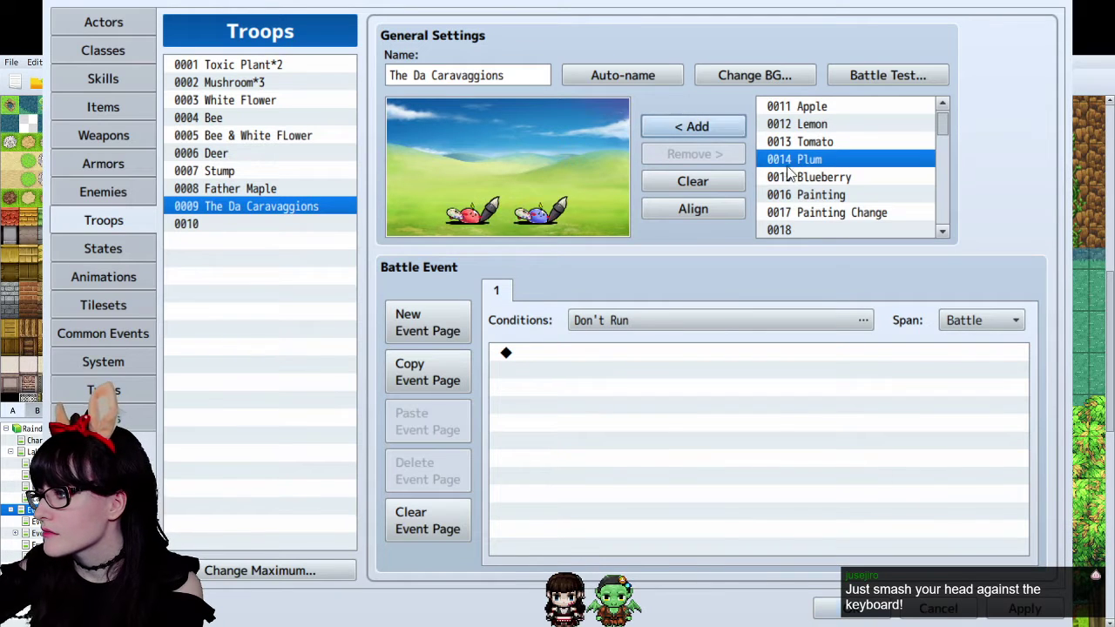
pyautogui.doubleClick(789, 176)
pyautogui.click(806, 197)
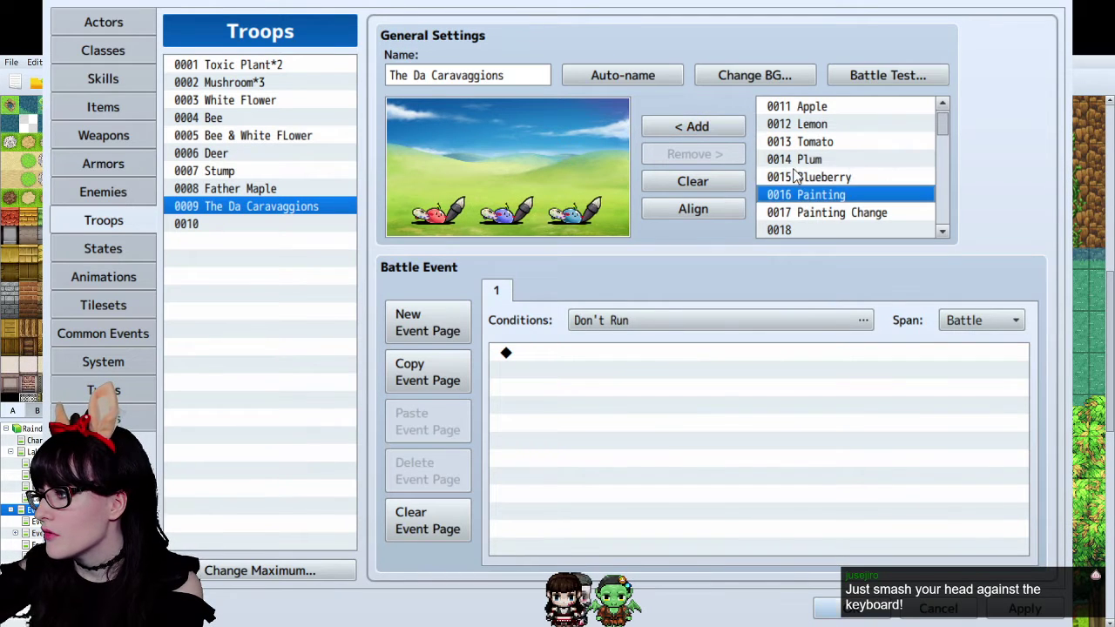
# Add the Lemon and Apple enemies to The Da Caravaggions troop.
pyautogui.click(827, 129)
pyautogui.click(696, 126)
pyautogui.click(797, 106)
pyautogui.click(698, 129)
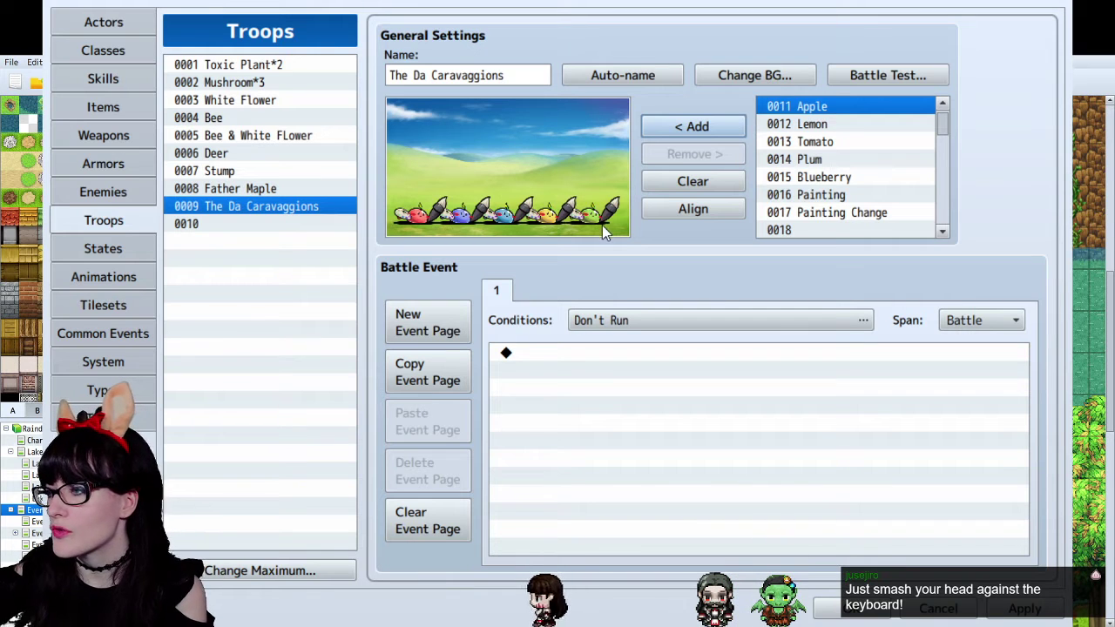
# Spread the fruits into a formation with Blueberry and Lemon behind, Plum and Tomato in front, and Apple between them.
pyautogui.moveTo(594, 219); pyautogui.dragTo(498, 190)
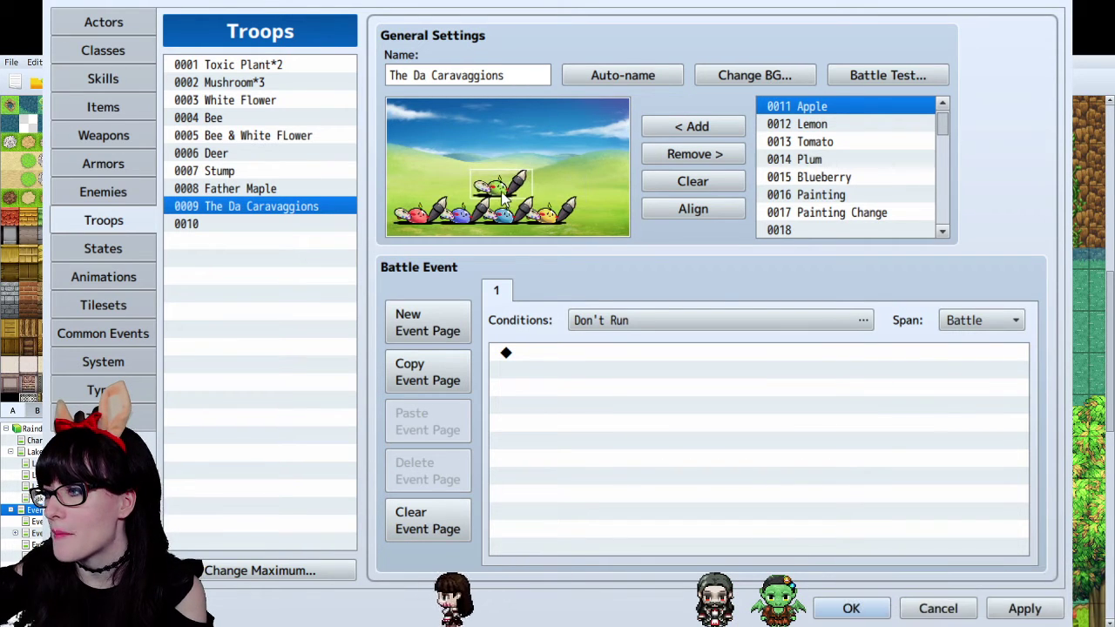
pyautogui.moveTo(554, 214); pyautogui.dragTo(571, 170)
pyautogui.moveTo(418, 214); pyautogui.dragTo(457, 167)
pyautogui.click(513, 225)
pyautogui.click(441, 225)
pyautogui.moveTo(441, 224); pyautogui.dragTo(432, 225)
pyautogui.moveTo(504, 202); pyautogui.dragTo(546, 219)
pyautogui.moveTo(433, 215); pyautogui.dragTo(444, 213)
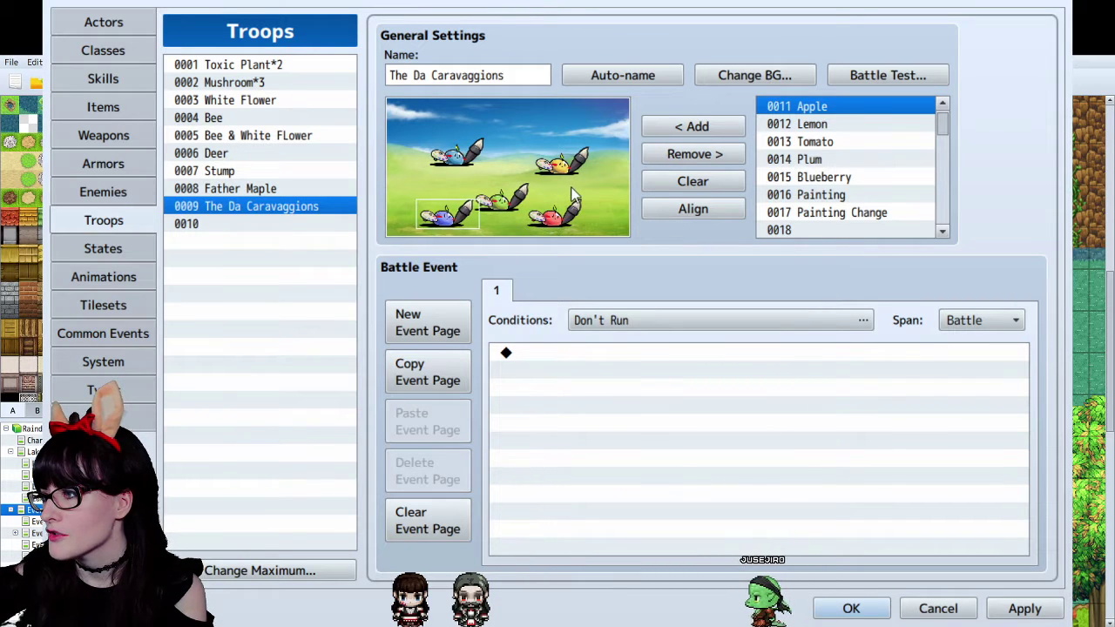
# Bring Lemon and Blueberry down closer to the front row and centre Apple between the two pairs.
pyautogui.moveTo(559, 170); pyautogui.dragTo(564, 193)
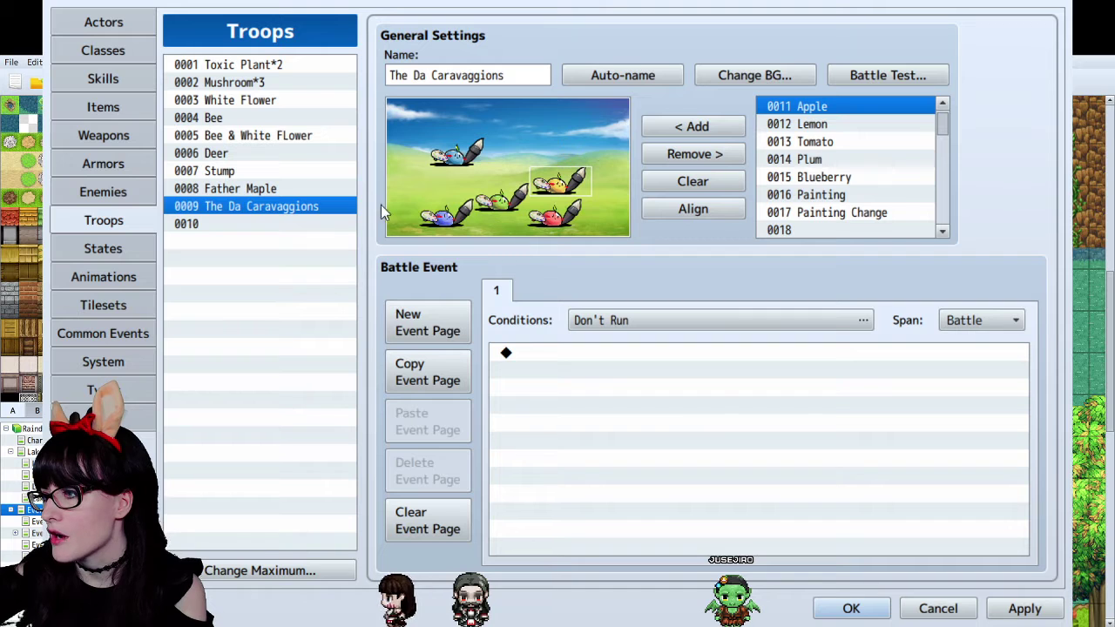
pyautogui.moveTo(461, 155); pyautogui.dragTo(471, 193)
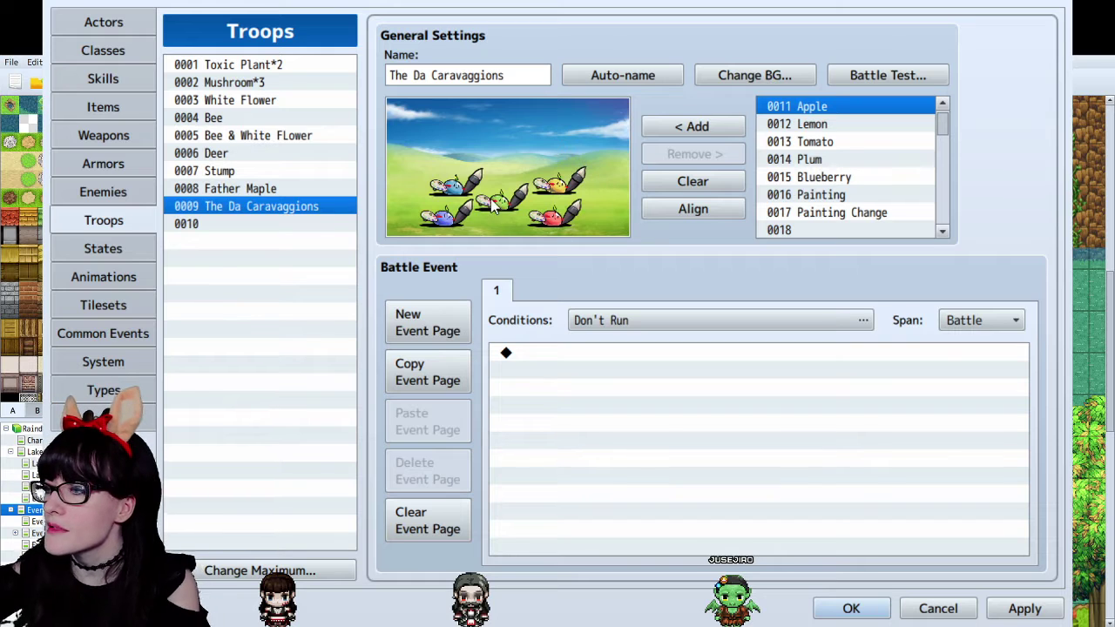
pyautogui.moveTo(494, 202); pyautogui.dragTo(503, 203)
pyautogui.click(578, 207)
pyautogui.click(503, 205)
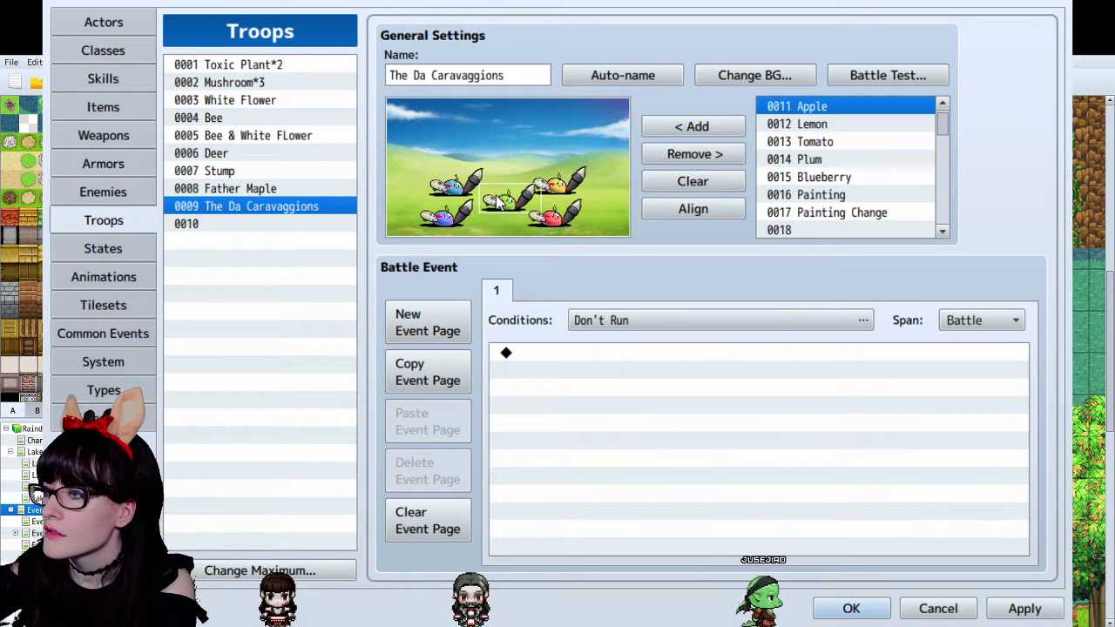
pyautogui.click(503, 235)
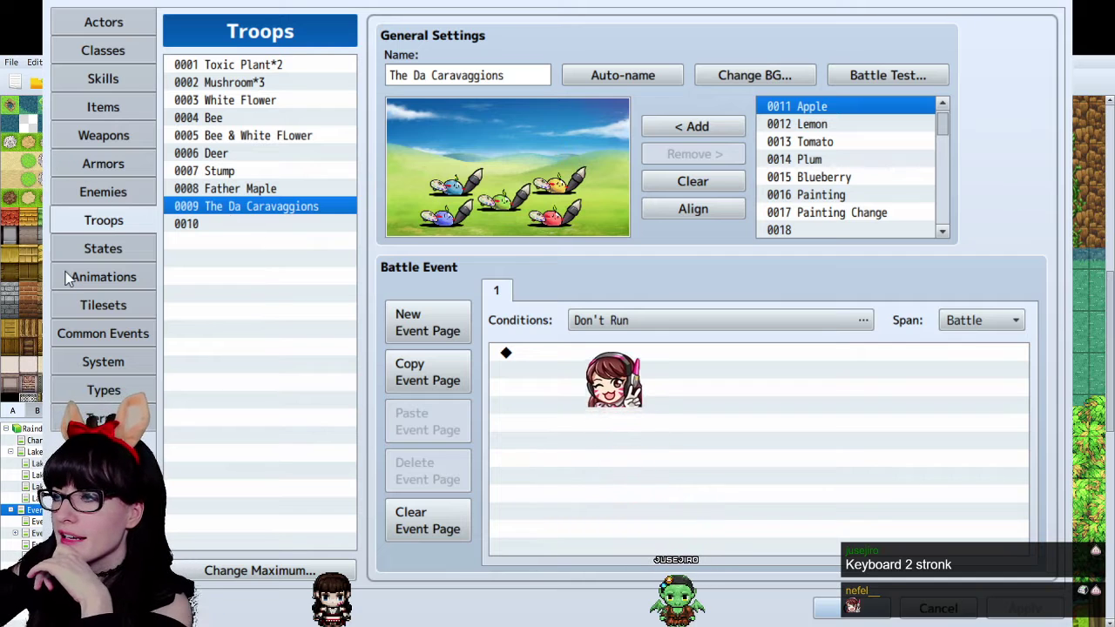
# Return to the enemy data and read through the Apple enemy's note settings, including its DragonBones battler, scale and animation entries.
pyautogui.click(102, 187)
pyautogui.click(101, 217)
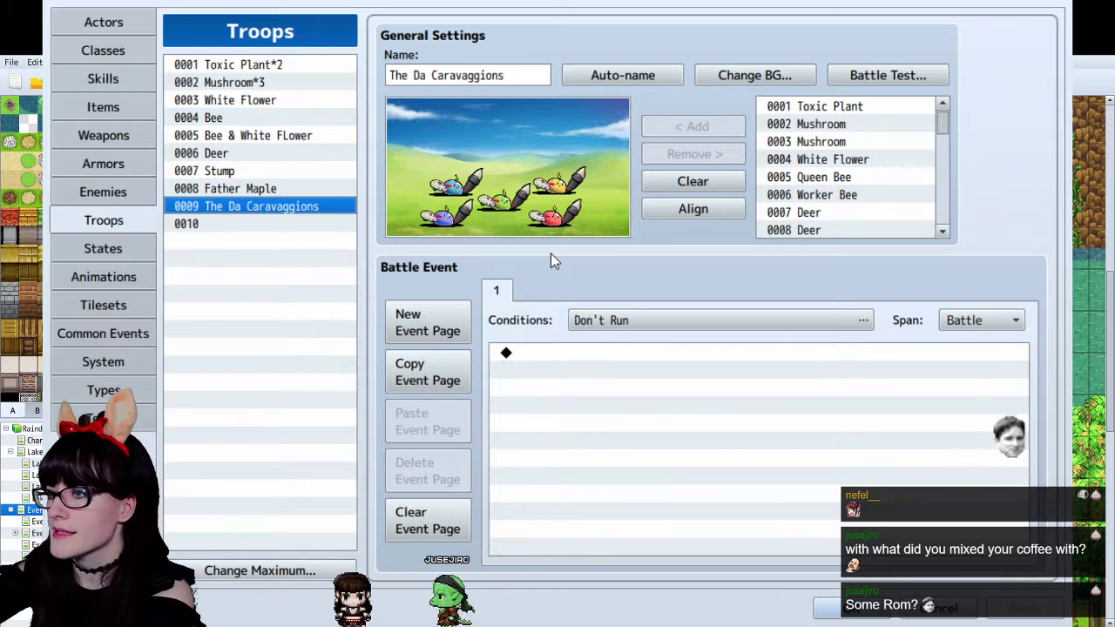
pyautogui.click(103, 191)
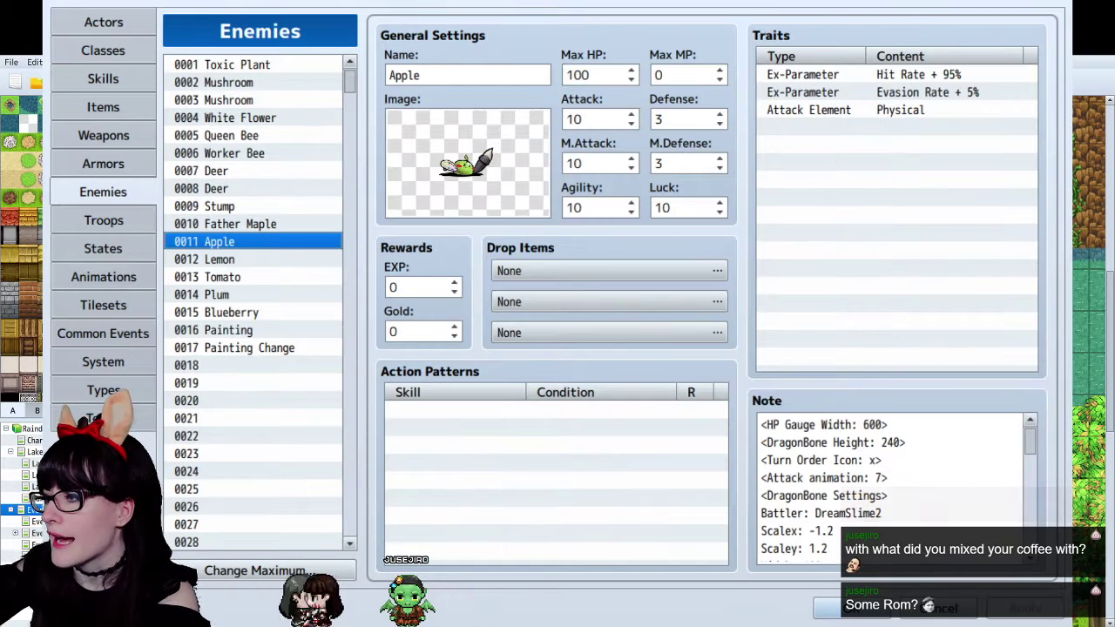
pyautogui.click(834, 444)
pyautogui.scroll(-3, 833, 448)
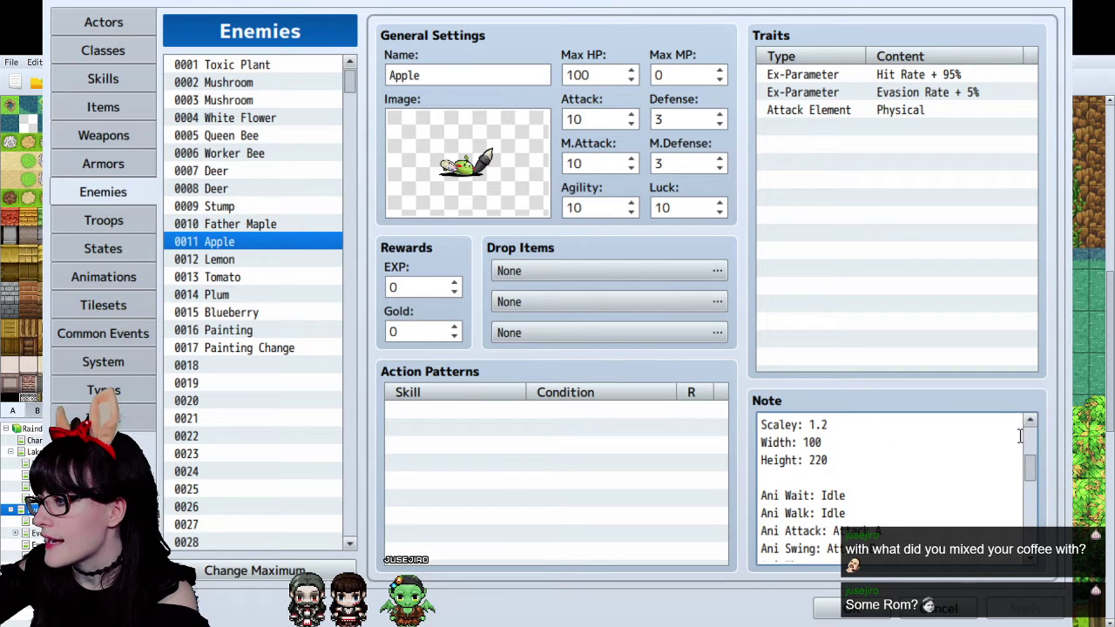
pyautogui.scroll(3, 1030, 475)
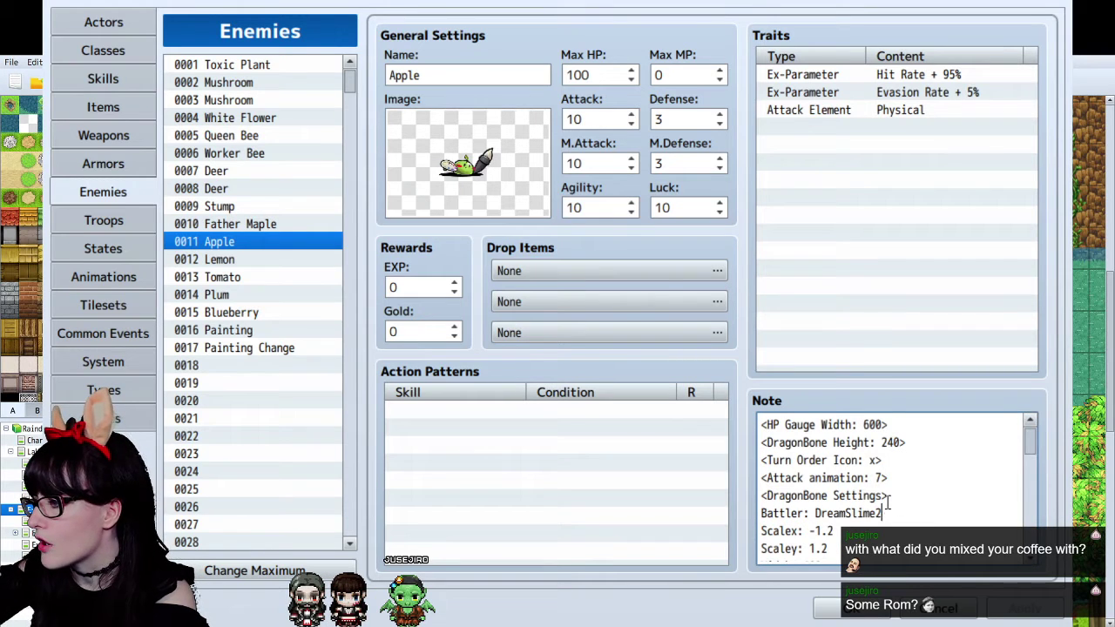
pyautogui.scroll(-1, 885, 504)
pyautogui.scroll(1, 883, 498)
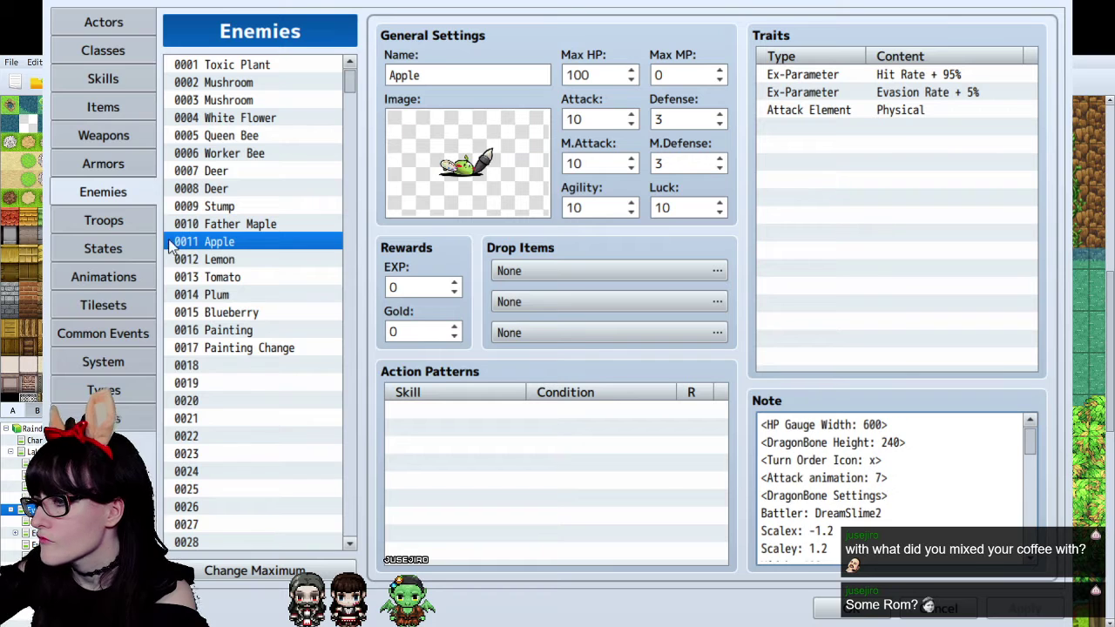
# Compare the images and note settings of the Apple, Lemon, Tomato, Plum and Blueberry enemies.
pyautogui.click(233, 258)
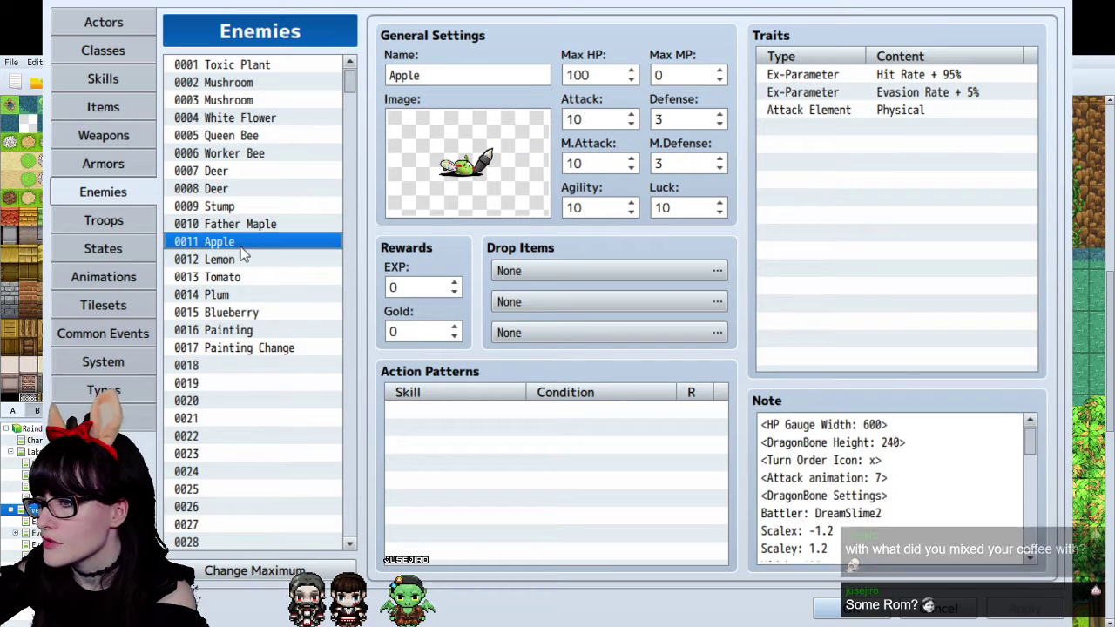
pyautogui.click(240, 313)
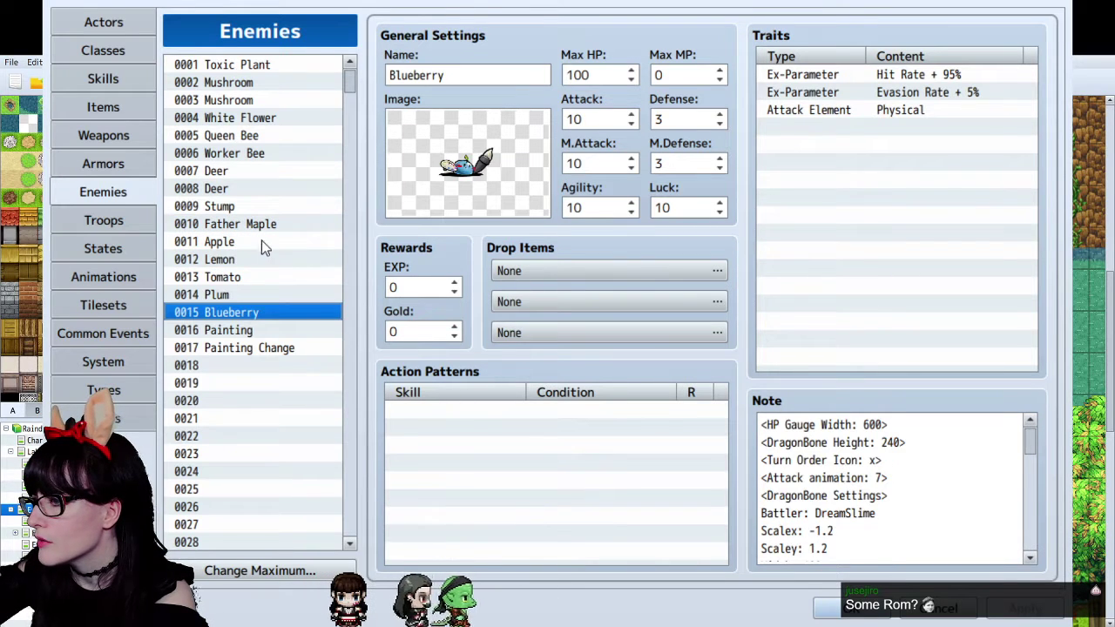
pyautogui.click(260, 240)
pyautogui.click(260, 259)
pyautogui.click(271, 294)
pyautogui.click(263, 311)
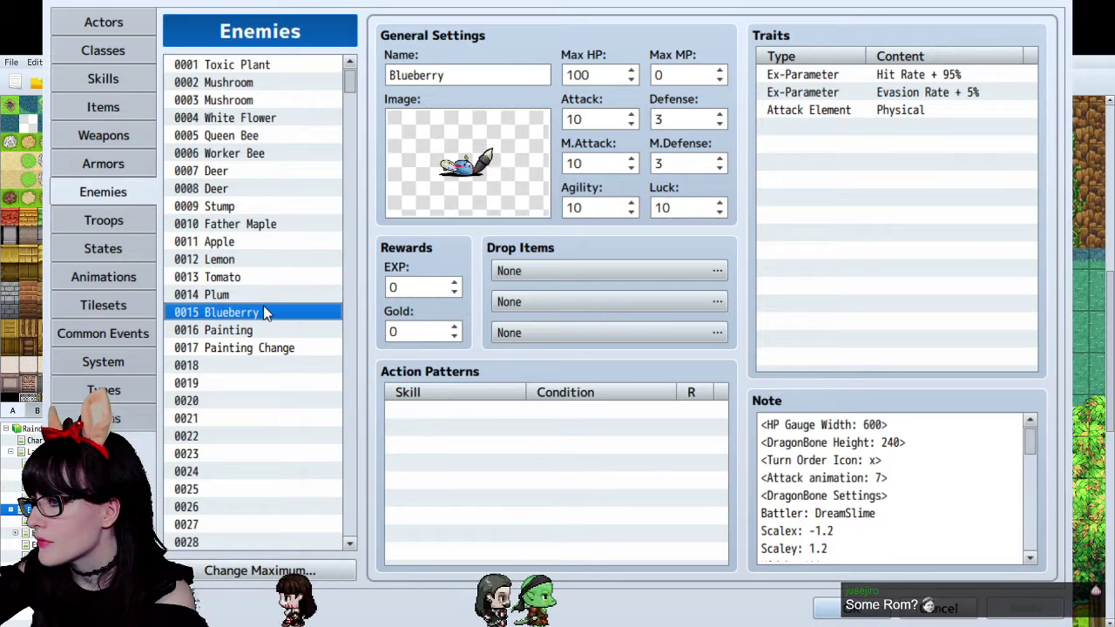
pyautogui.click(260, 277)
pyautogui.click(254, 294)
pyautogui.click(251, 277)
pyautogui.click(246, 261)
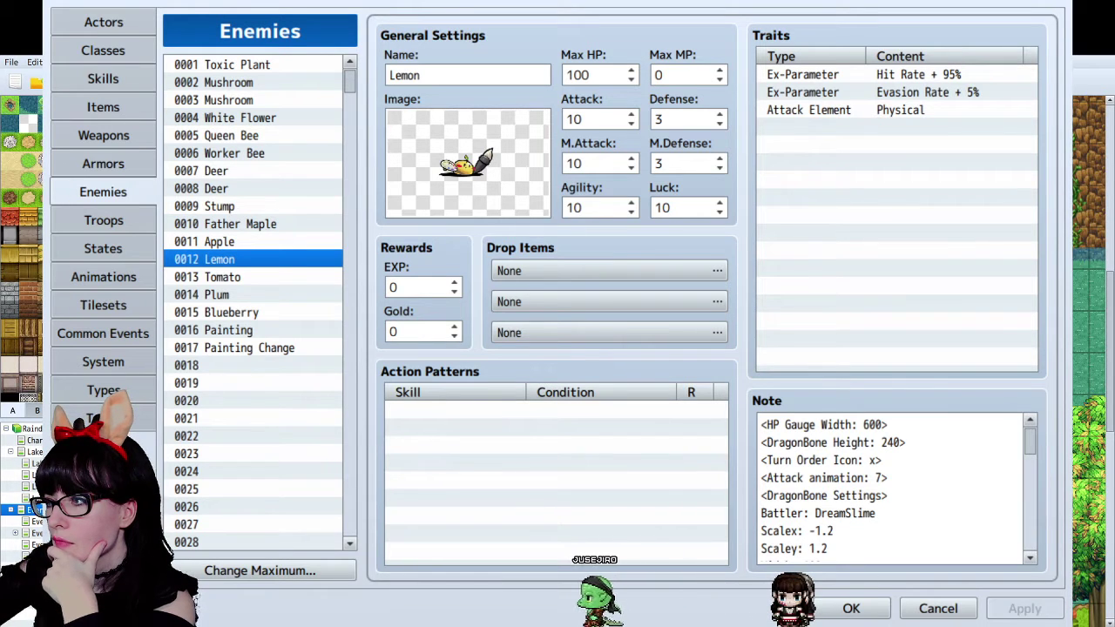
# Check the Battler entry in the Lemon enemy's note against the one in the Apple enemy's note.
pyautogui.click(887, 512)
pyautogui.hotkey('ctrl', 'a')
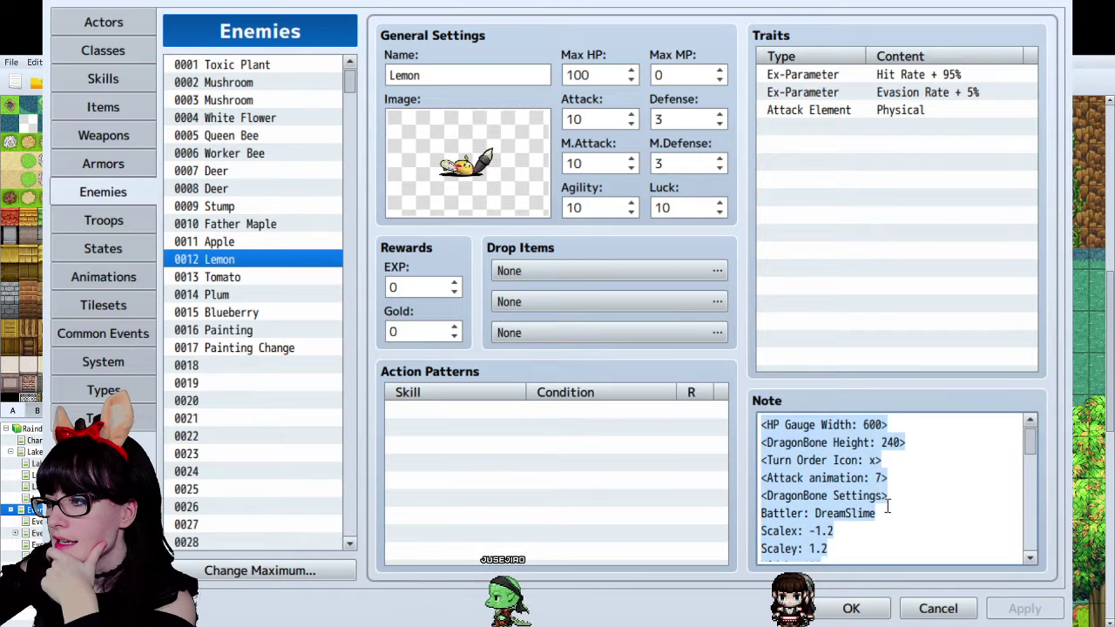
pyautogui.moveTo(887, 512); pyautogui.dragTo(814, 514)
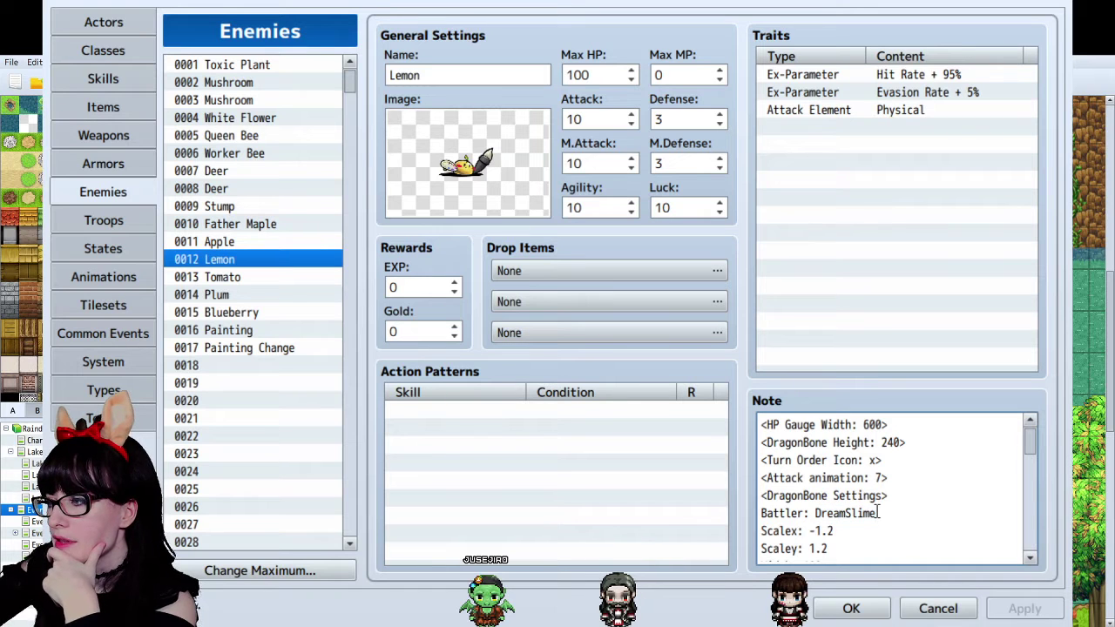
pyautogui.click(252, 312)
pyautogui.click(255, 242)
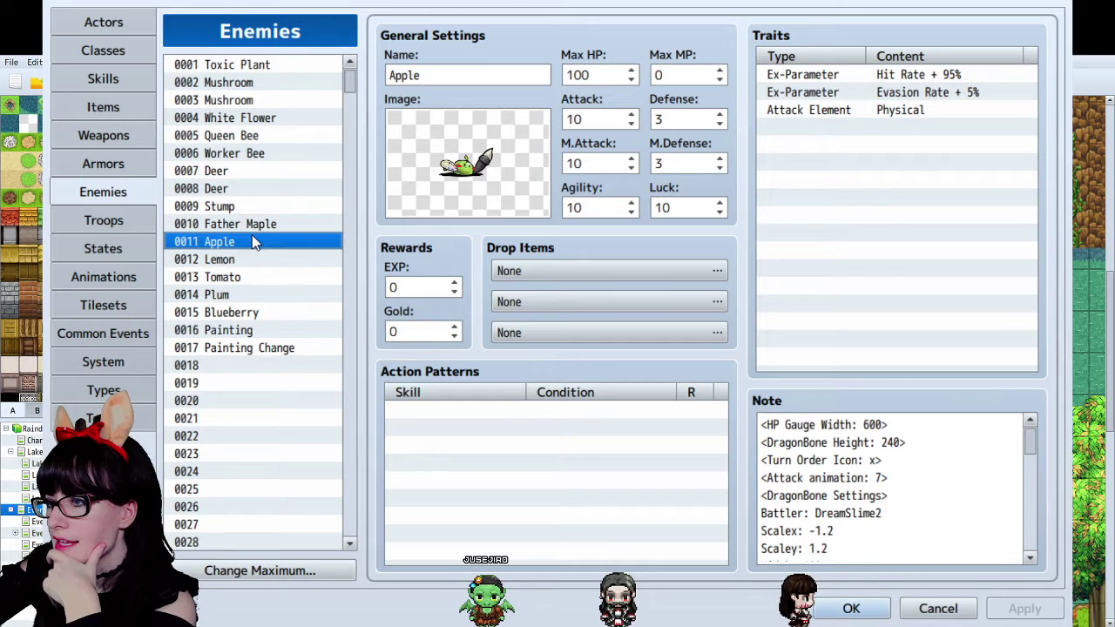
pyautogui.click(884, 514)
pyautogui.hotkey('ctrl', 'a')
pyautogui.click(883, 514)
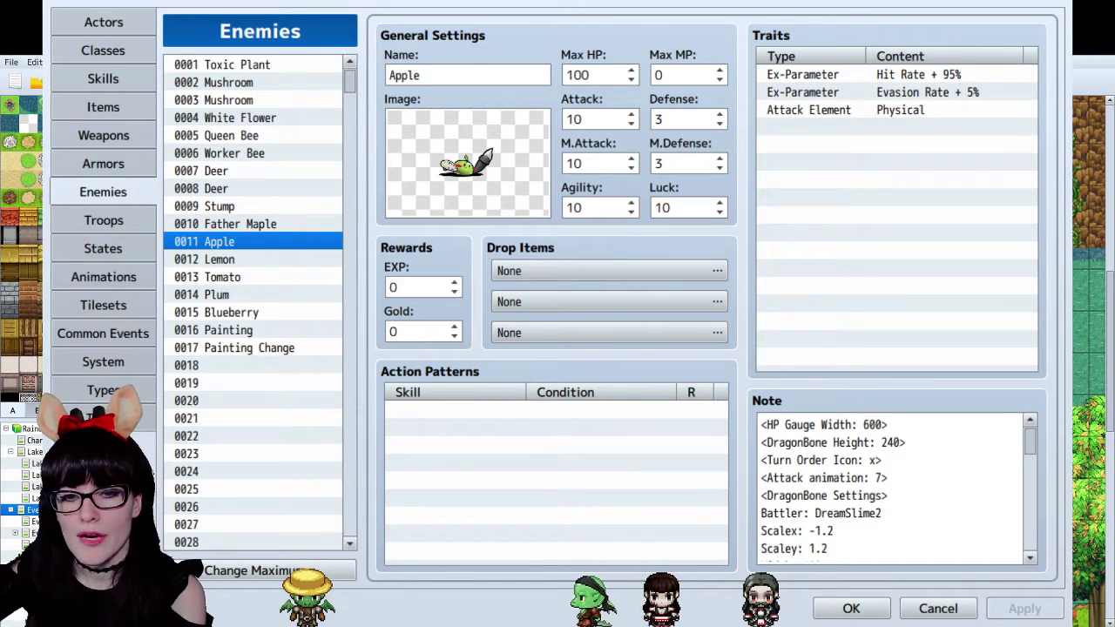
# Switch to FruitBosses.psd in Photoshop, hide the grey background and show the red colouring instead of the yellow Lemon one.
pyautogui.hotkey('alt', 'Tab')
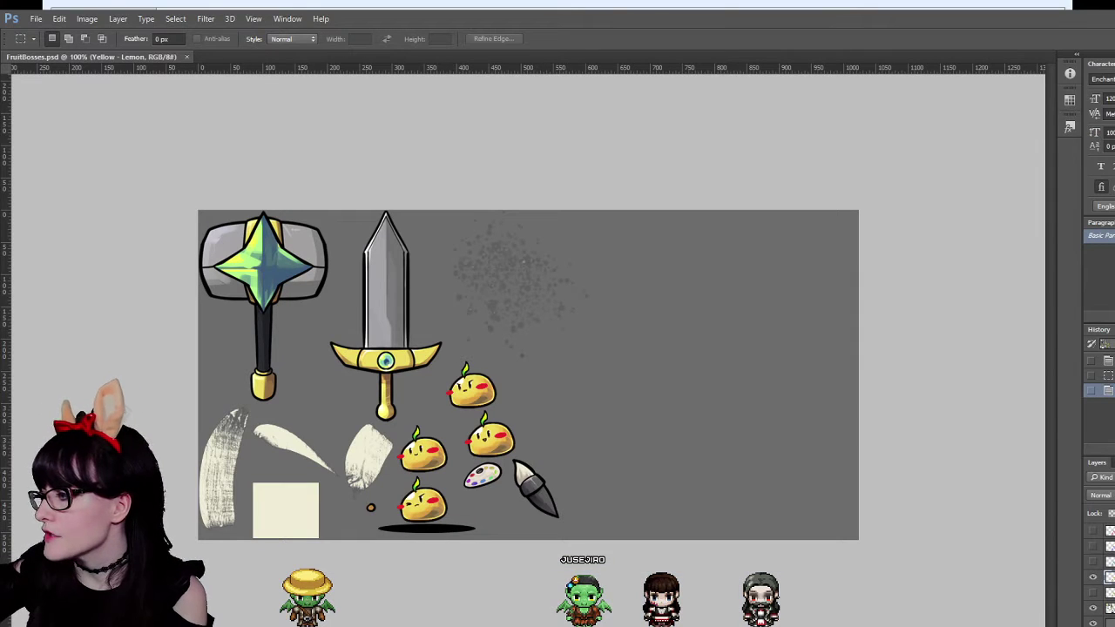
pyautogui.click(1093, 622)
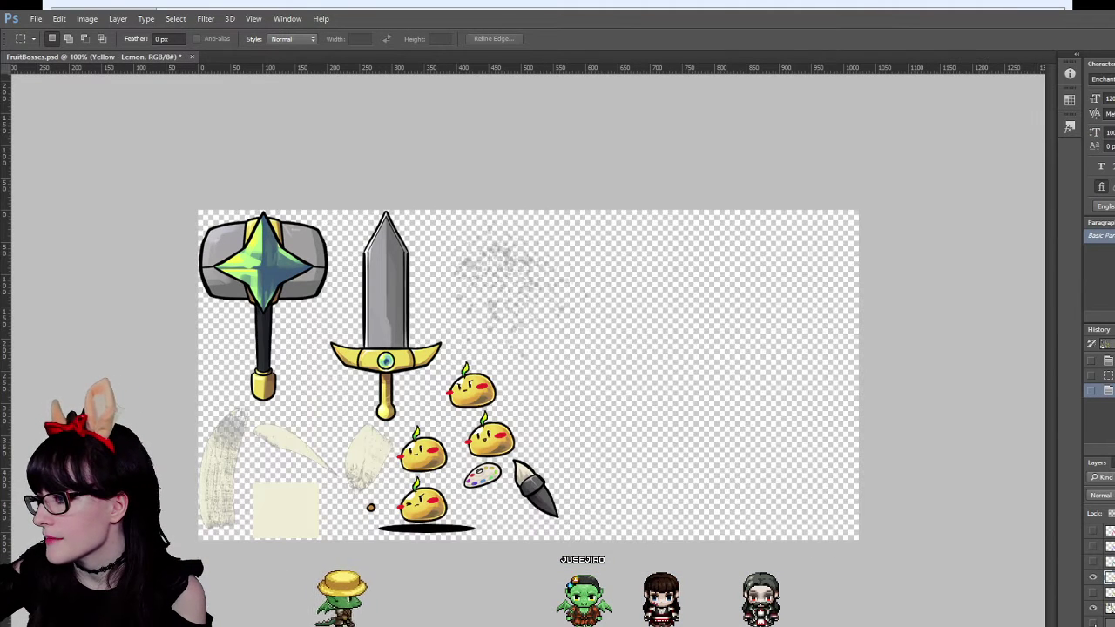
pyautogui.click(1093, 579)
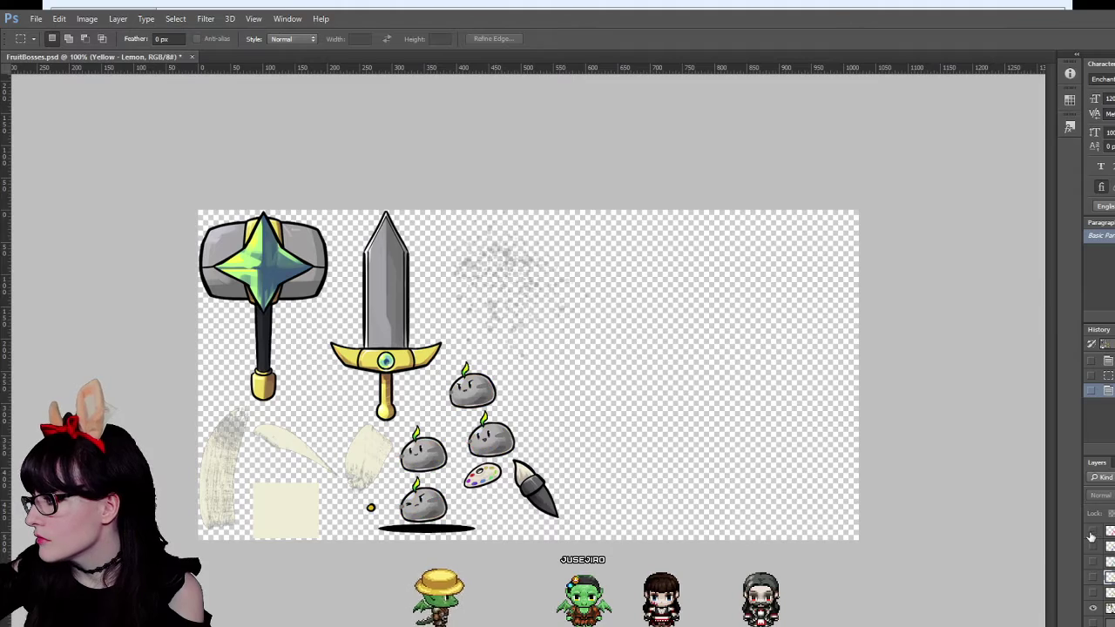
pyautogui.click(1092, 534)
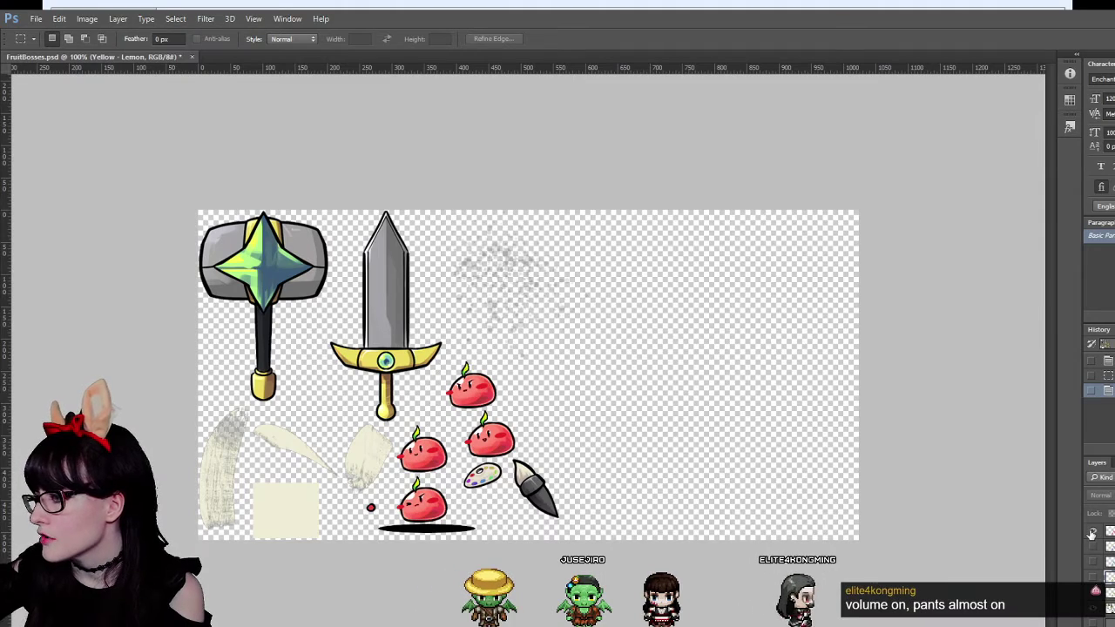
# Inspect the red fruits at 300% and compare them with the uncoloured grey versions.
pyautogui.press('z')
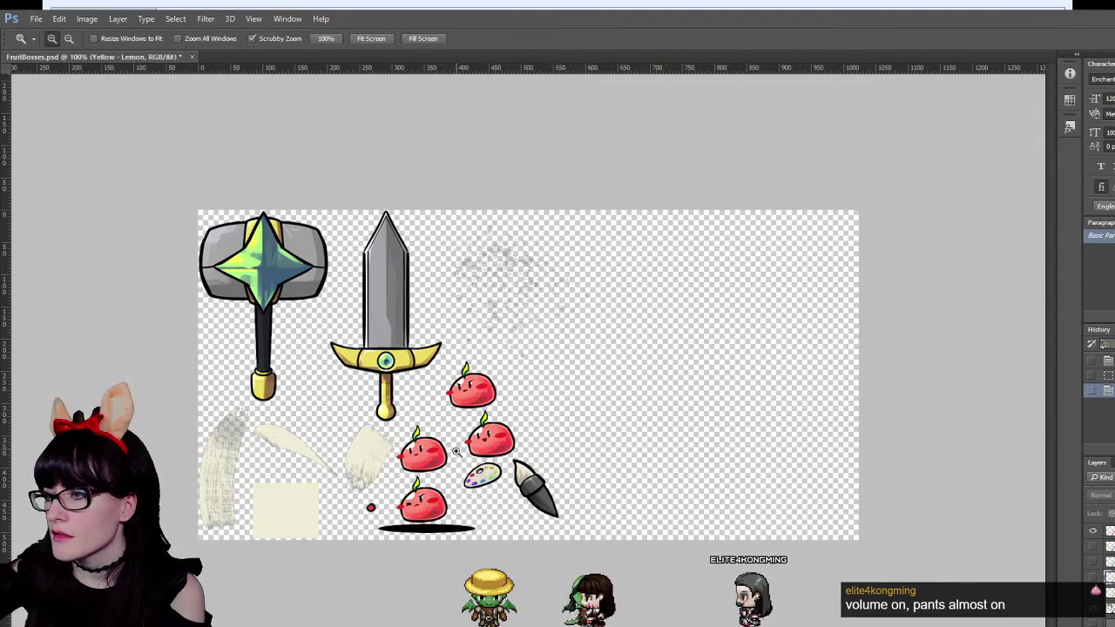
pyautogui.click(464, 468)
pyautogui.click(424, 408)
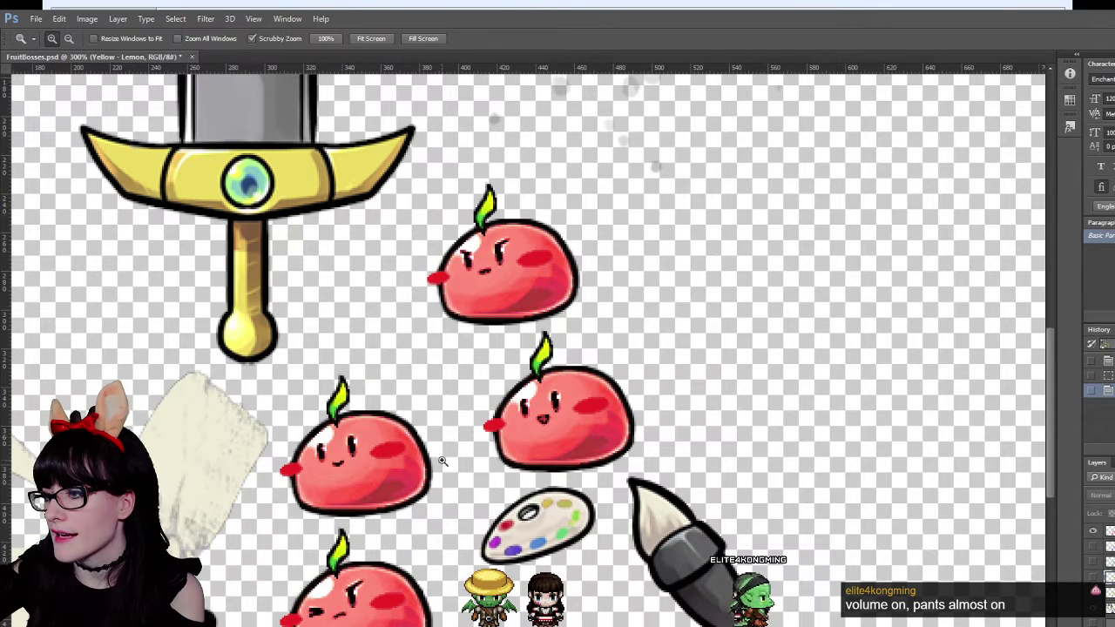
pyautogui.click(1091, 533)
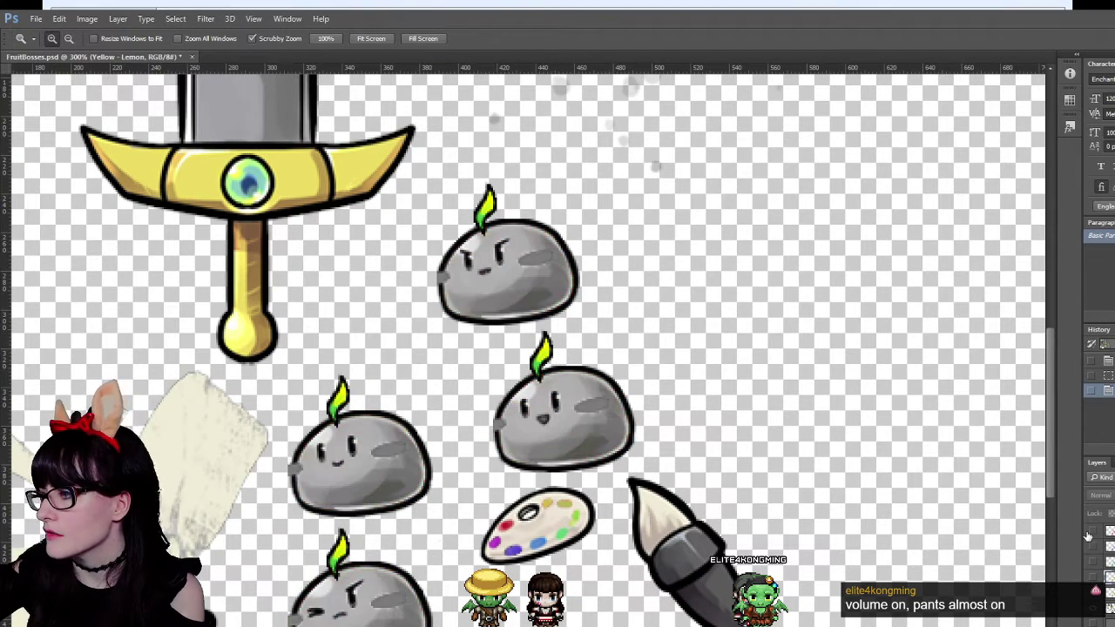
pyautogui.click(1091, 533)
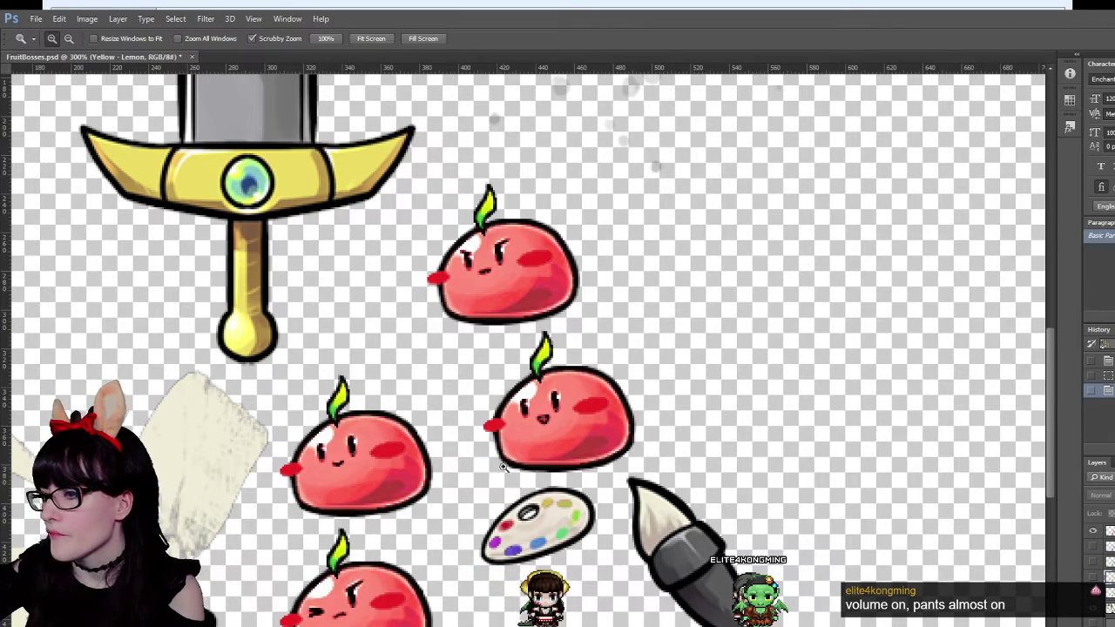
pyautogui.keyDown('alt'); pyautogui.click(400, 405); pyautogui.keyUp('alt')
pyautogui.keyDown('alt'); pyautogui.click(259, 271); pyautogui.keyUp('alt')
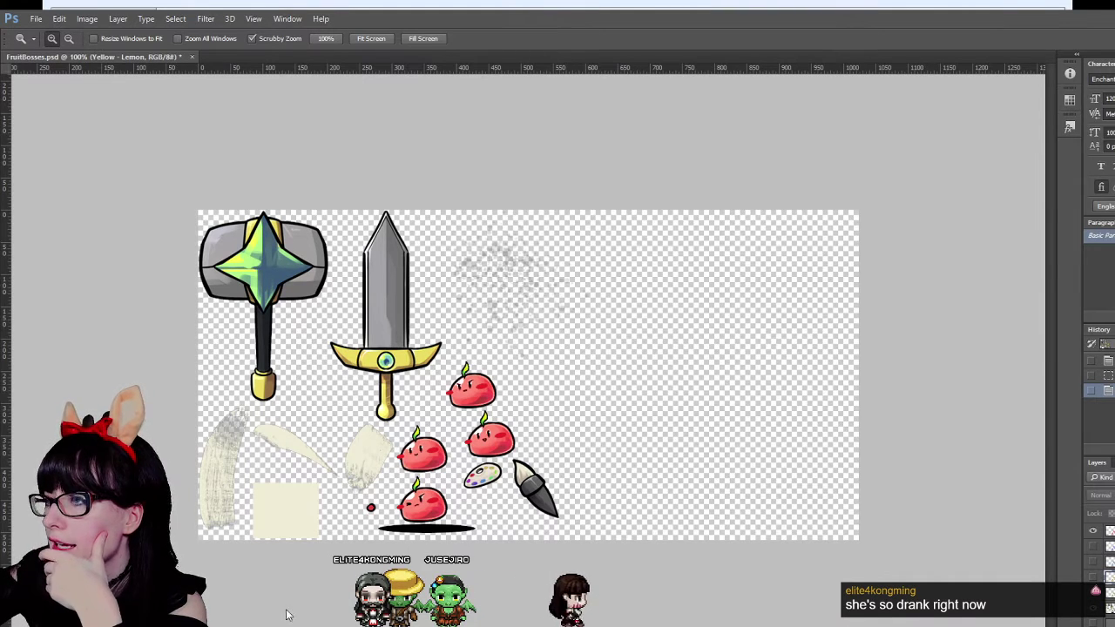
# Preview the fruits in the green and yellow colourings, ending on the red one.
pyautogui.click(1092, 530)
pyautogui.click(1092, 592)
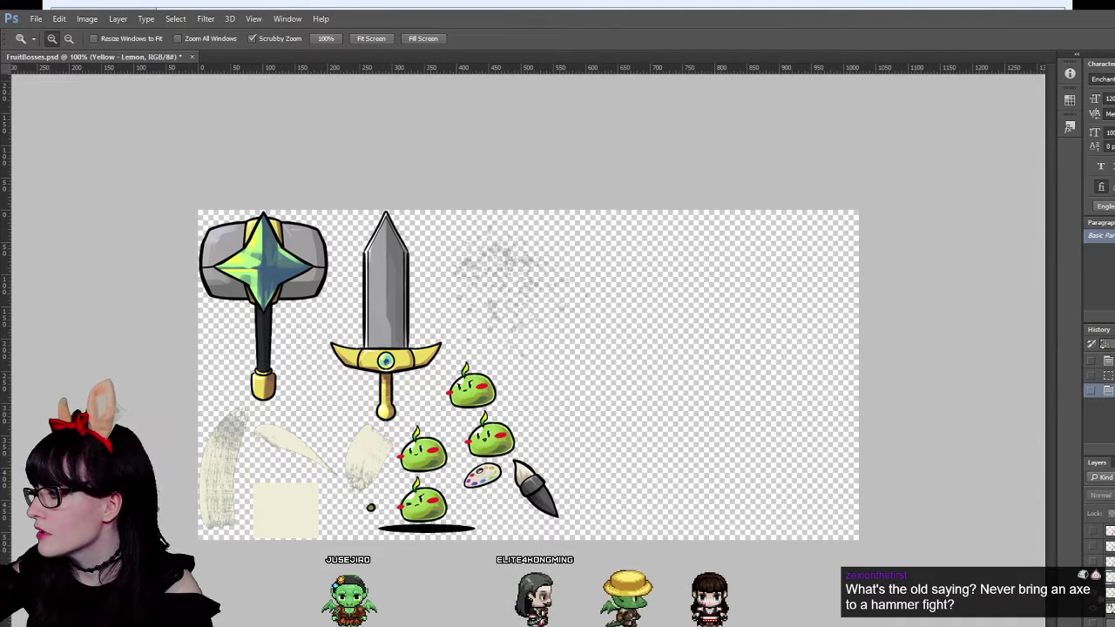
pyautogui.click(1089, 533)
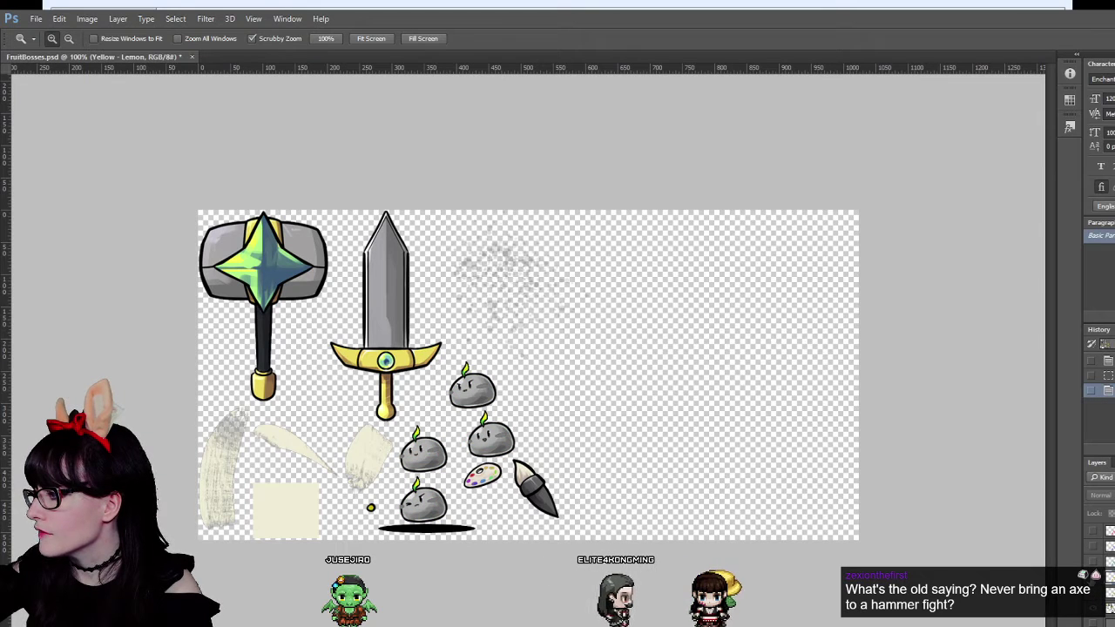
pyautogui.click(1093, 547)
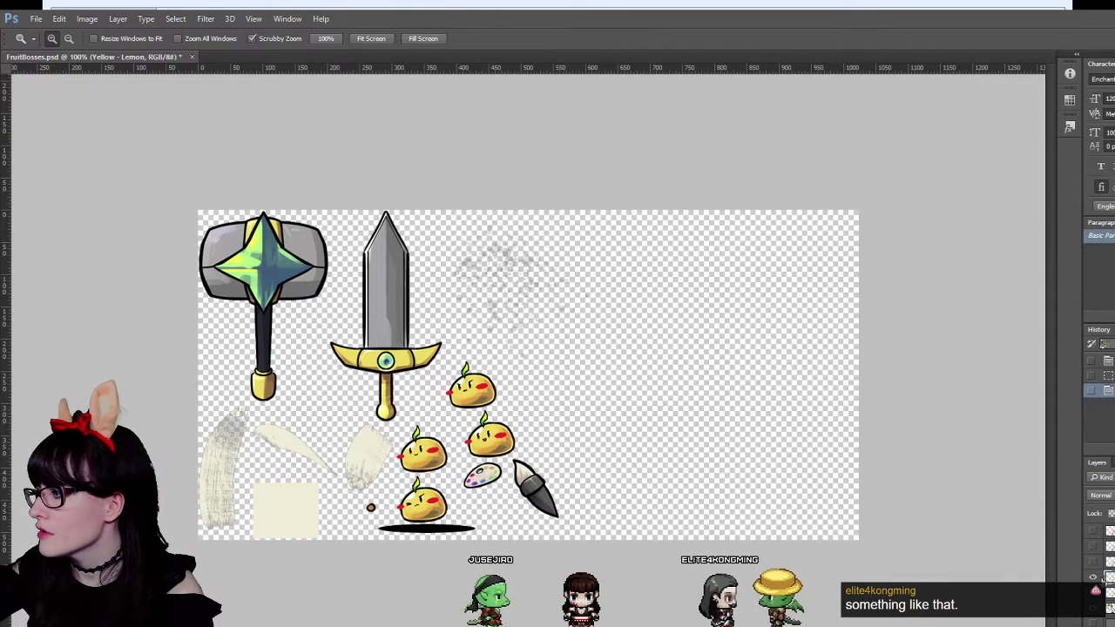
pyautogui.click(1086, 533)
pyautogui.click(1086, 533)
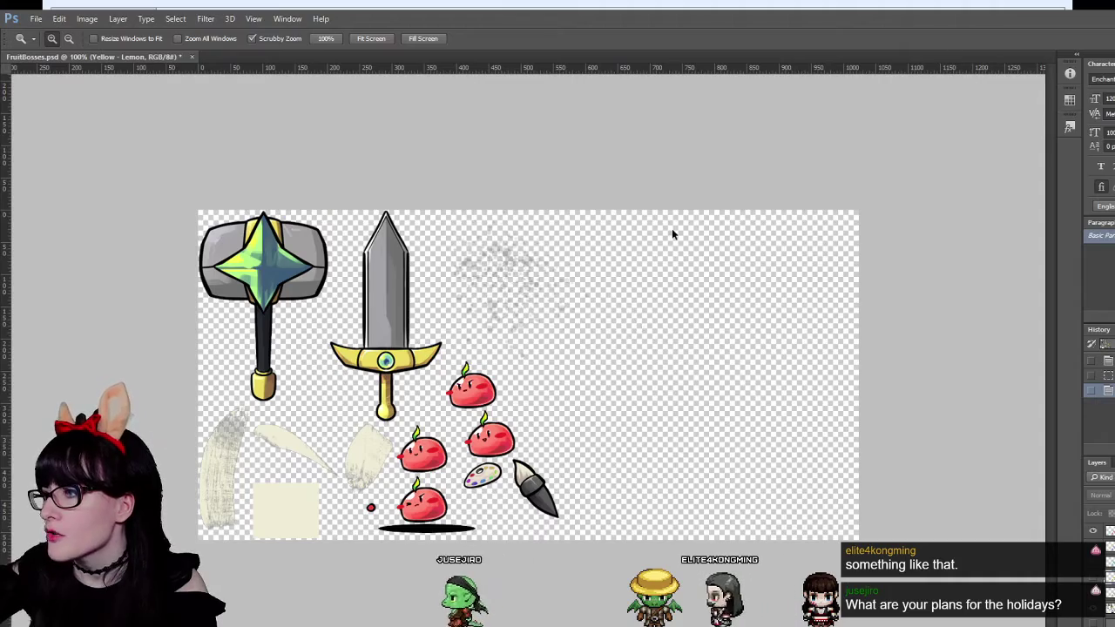
# Compare the paint palette's colours up close with each fruit colouring, going from red through blue and yellow to green.
pyautogui.click(252, 503)
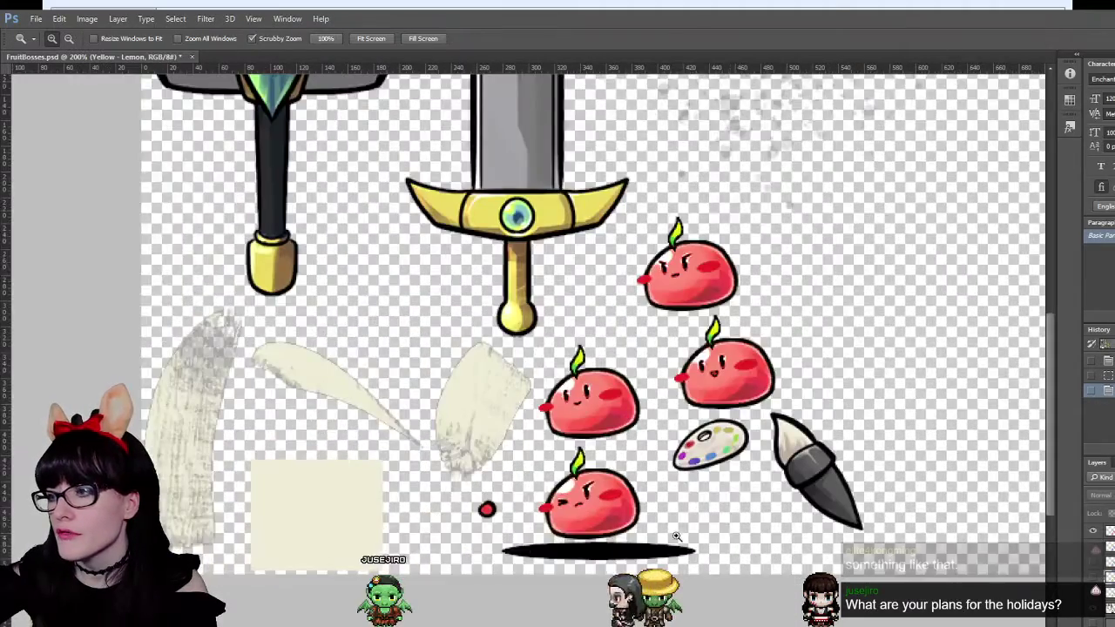
pyautogui.moveTo(757, 457); pyautogui.dragTo(758, 457)
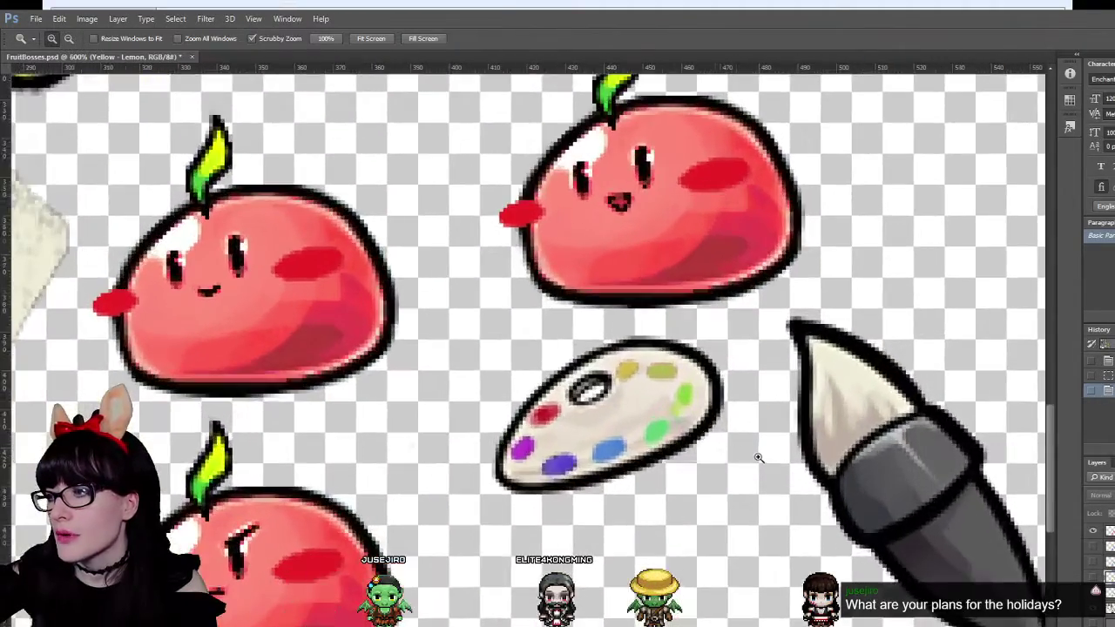
pyautogui.click(712, 431)
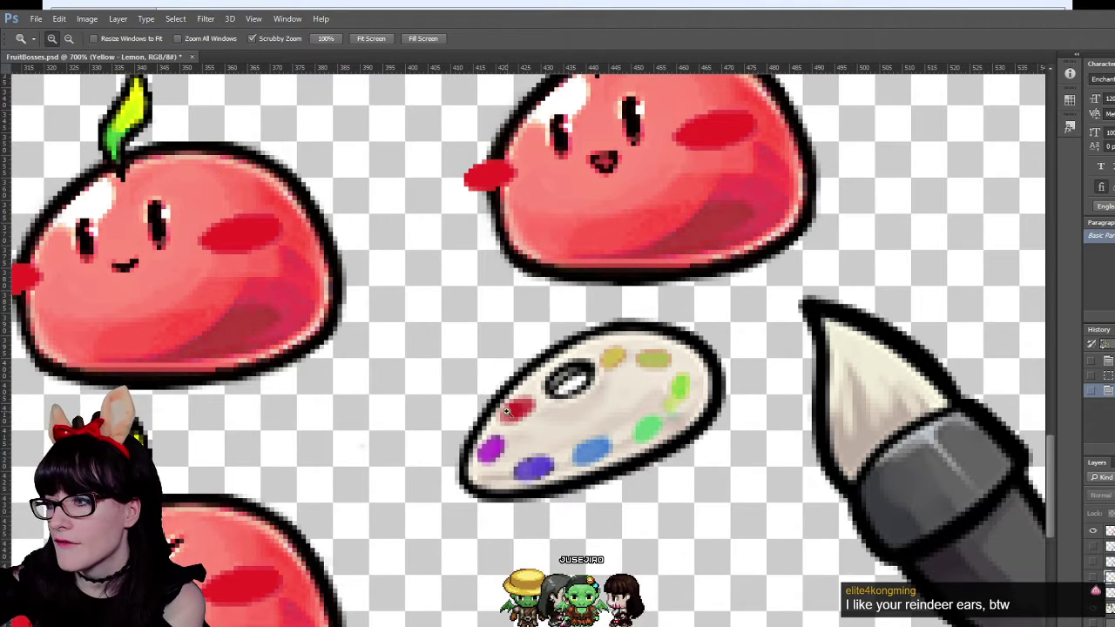
pyautogui.click(1094, 546)
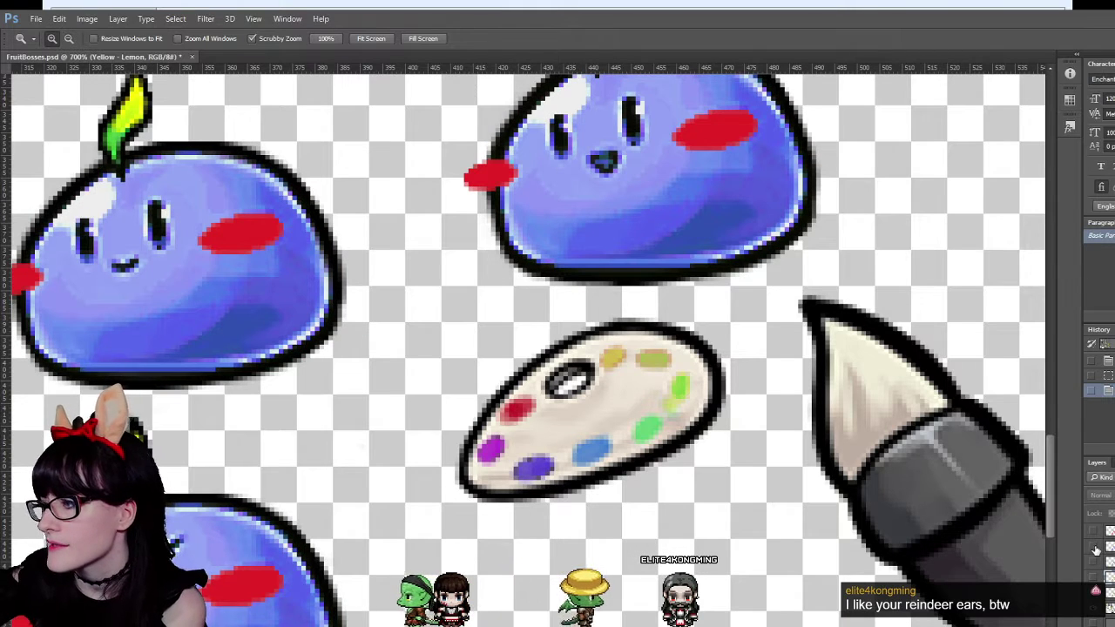
pyautogui.click(1094, 546)
pyautogui.click(1094, 561)
pyautogui.click(1095, 561)
pyautogui.click(1094, 577)
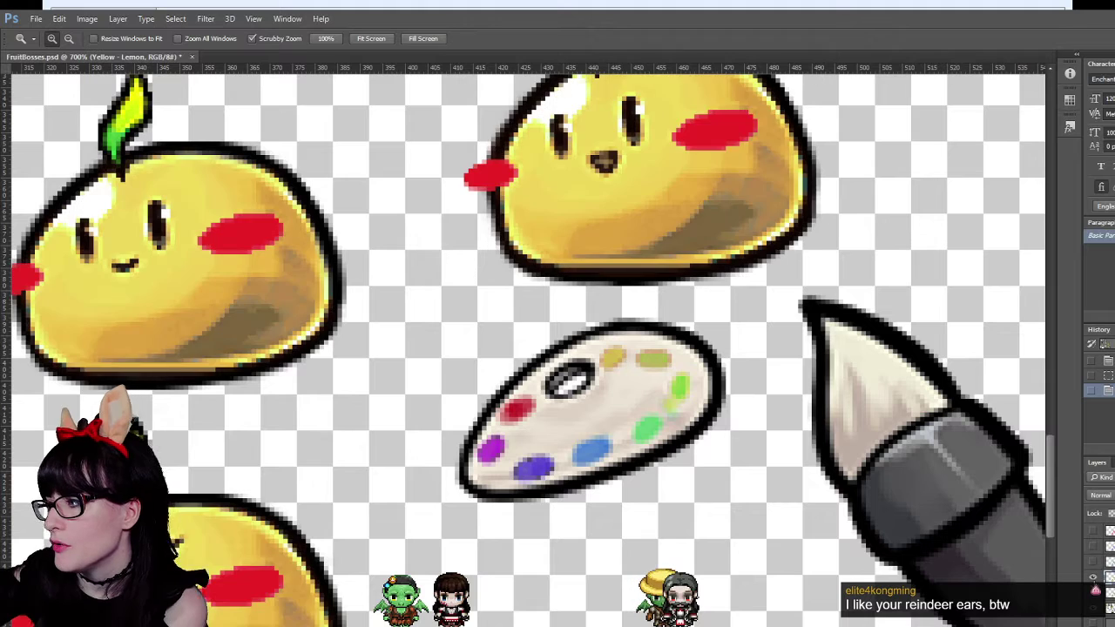
pyautogui.click(1095, 578)
pyautogui.click(1095, 594)
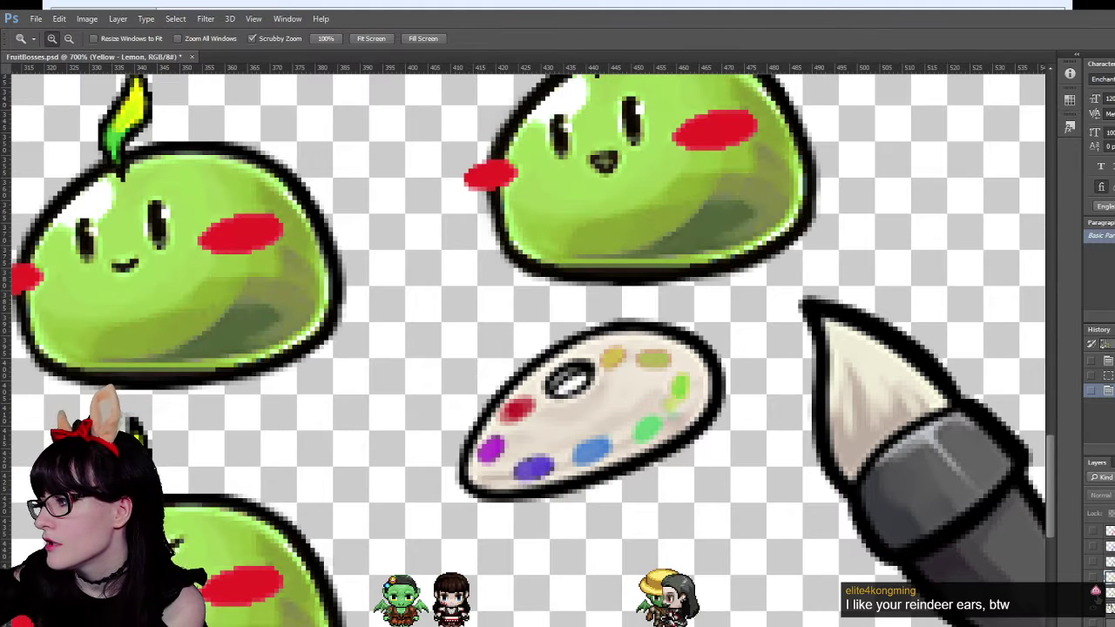
# Compare the uncoloured and green fruits next to the palette, leaving the green colouring shown at 400%.
pyautogui.click(1095, 595)
pyautogui.hotkey('ctrl', '+')
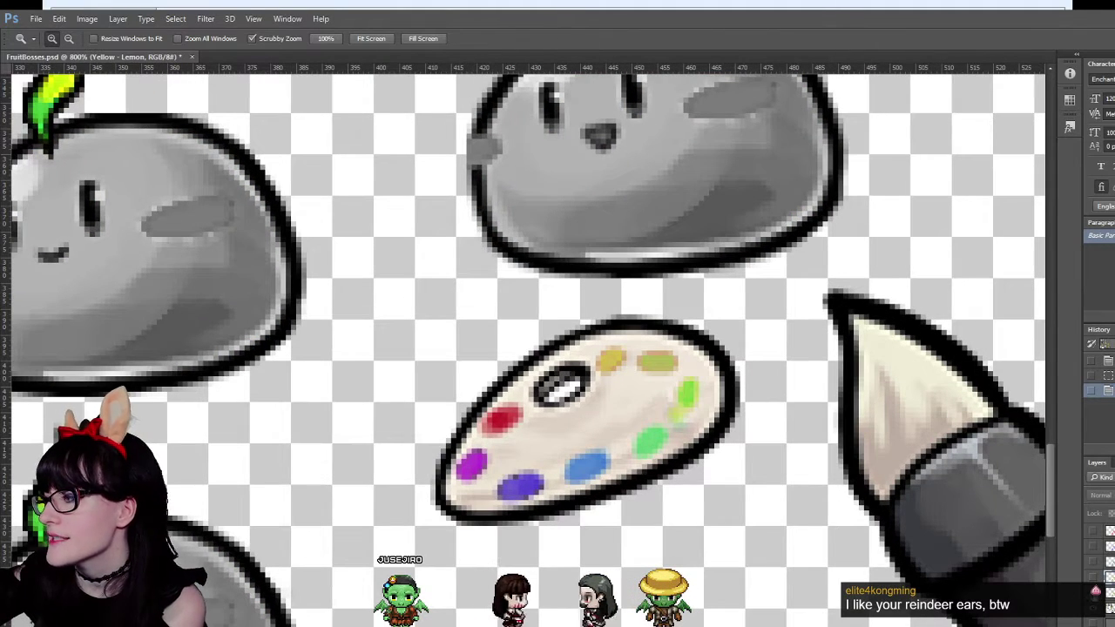
pyautogui.click(1094, 595)
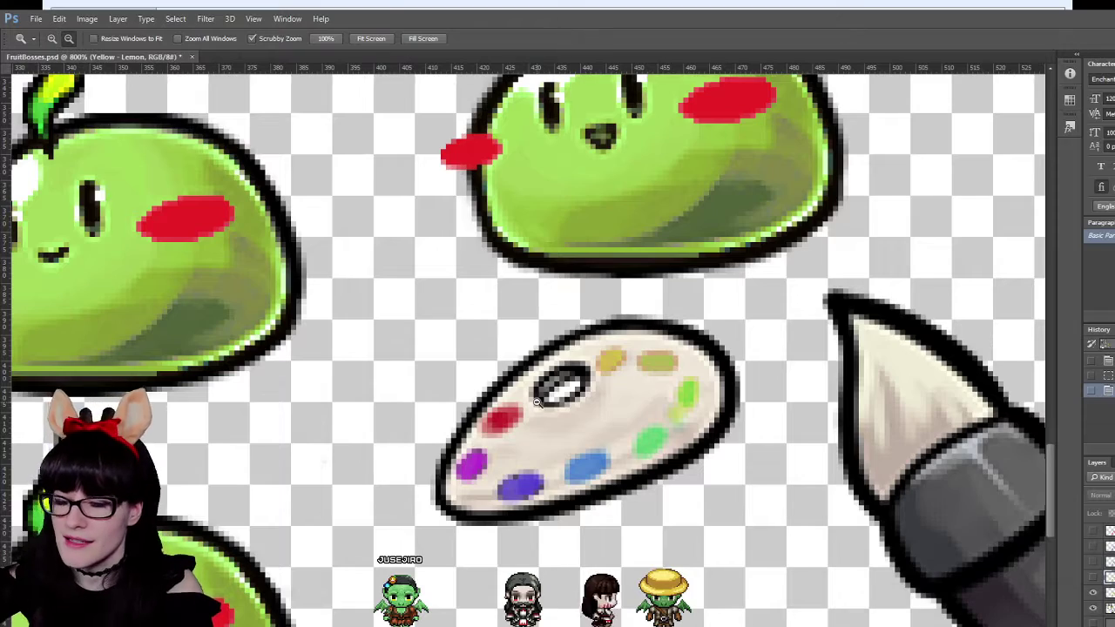
pyautogui.keyDown('alt'); pyautogui.scroll(-4, 537, 402); pyautogui.keyUp('alt')
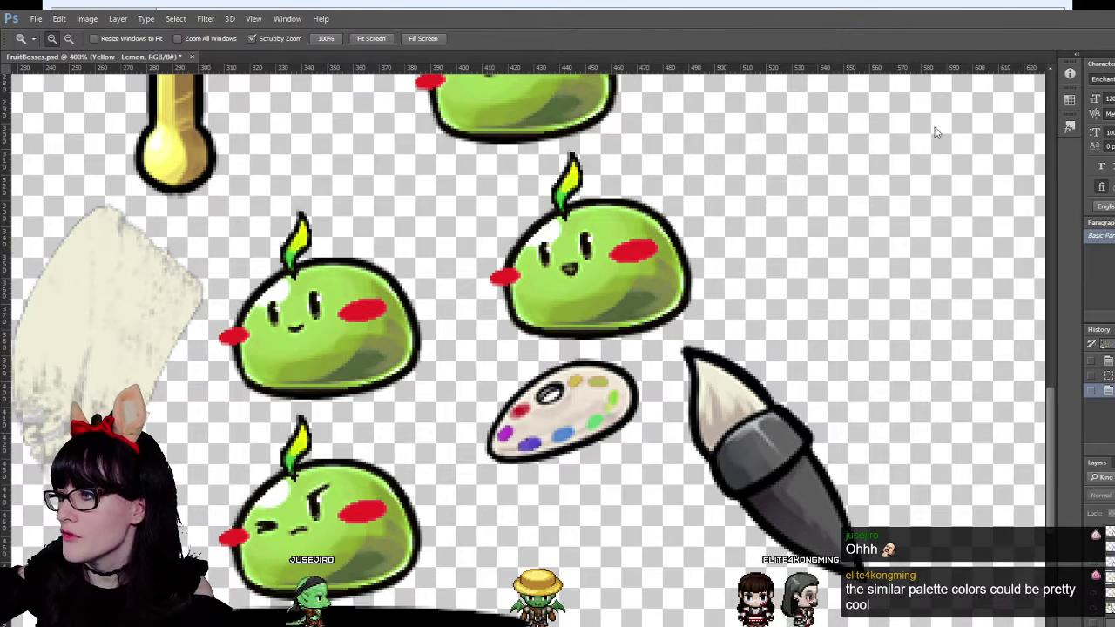
# Compare the uncoloured, violet-blue and light blue fruits with the paint palette at 400%.
pyautogui.hotkey('ctrl', 'shift', 'u')
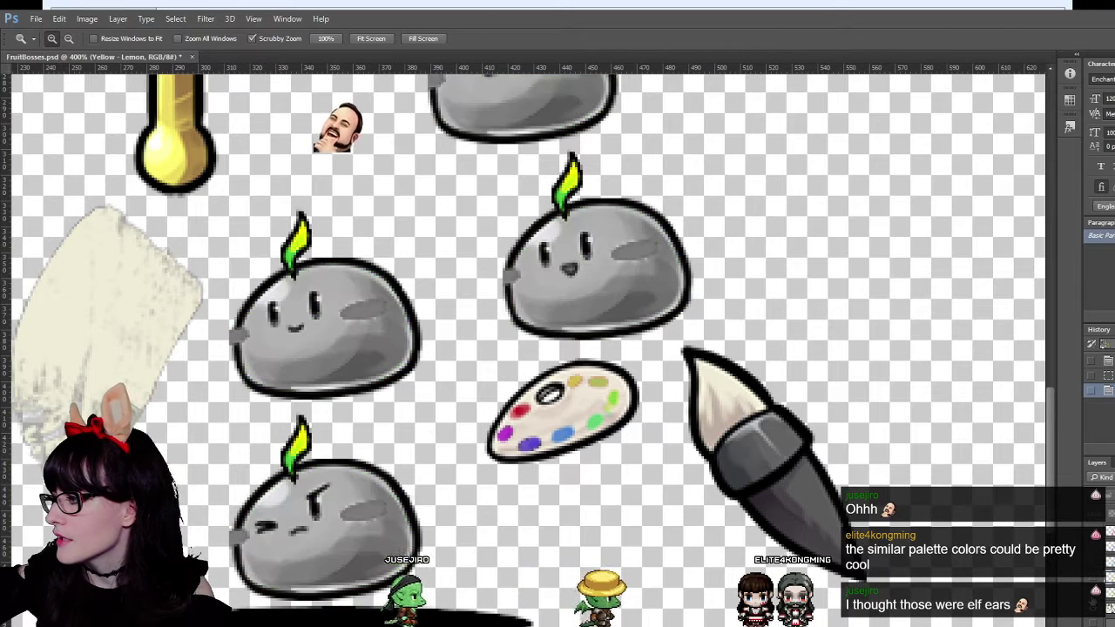
pyautogui.hotkey('ctrl', 'z')
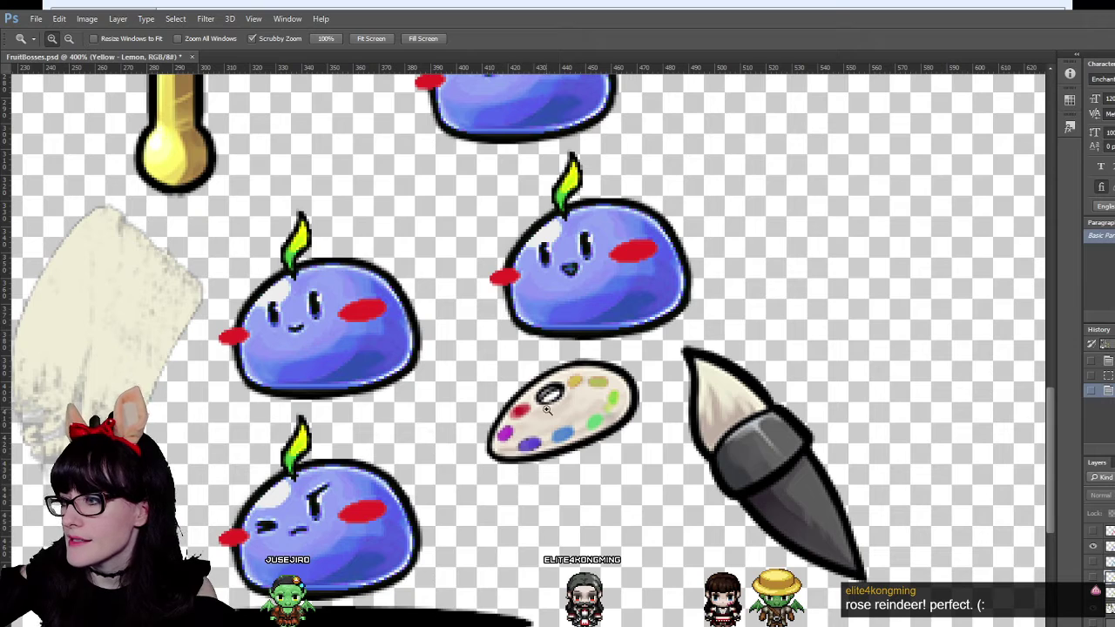
pyautogui.scroll(5, 547, 419)
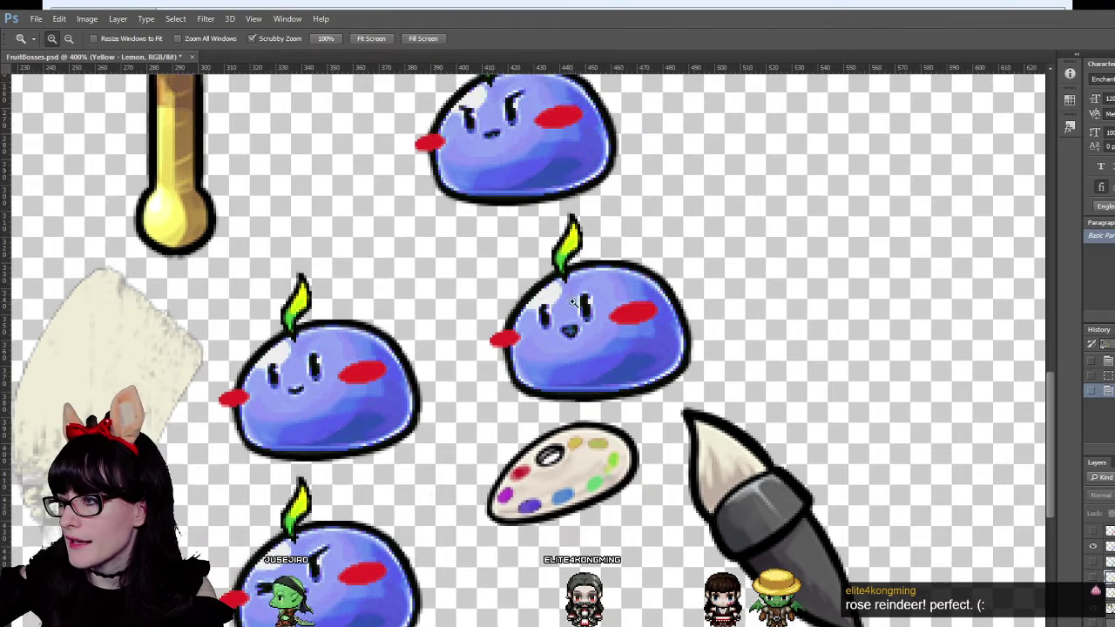
pyautogui.scroll(-3, 508, 200)
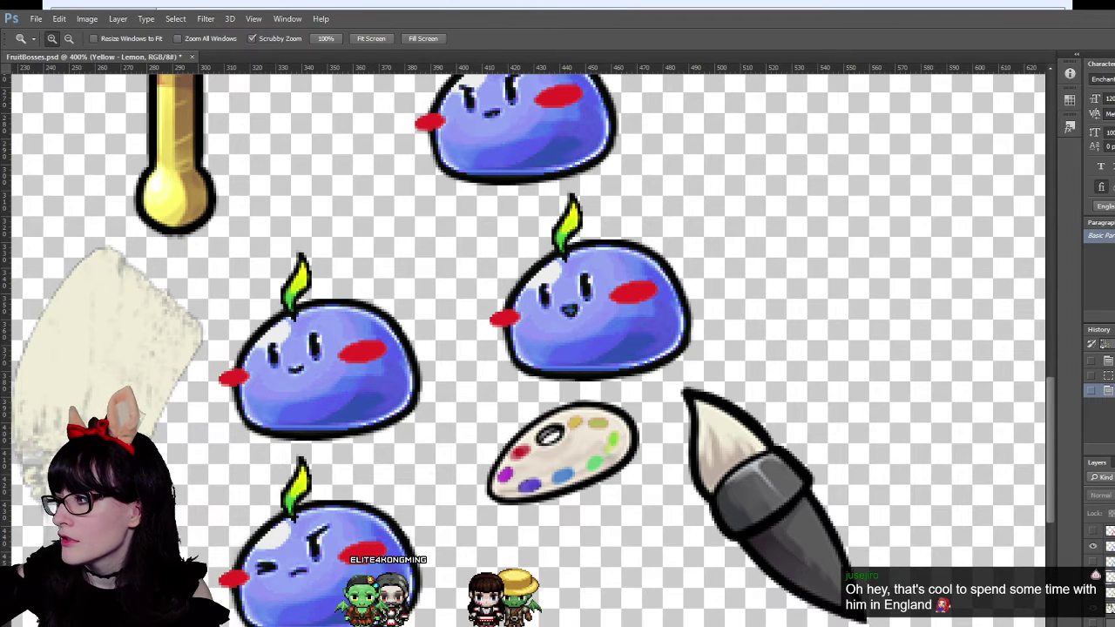
pyautogui.scroll(1, 502, 348)
pyautogui.scroll(-2, 501, 348)
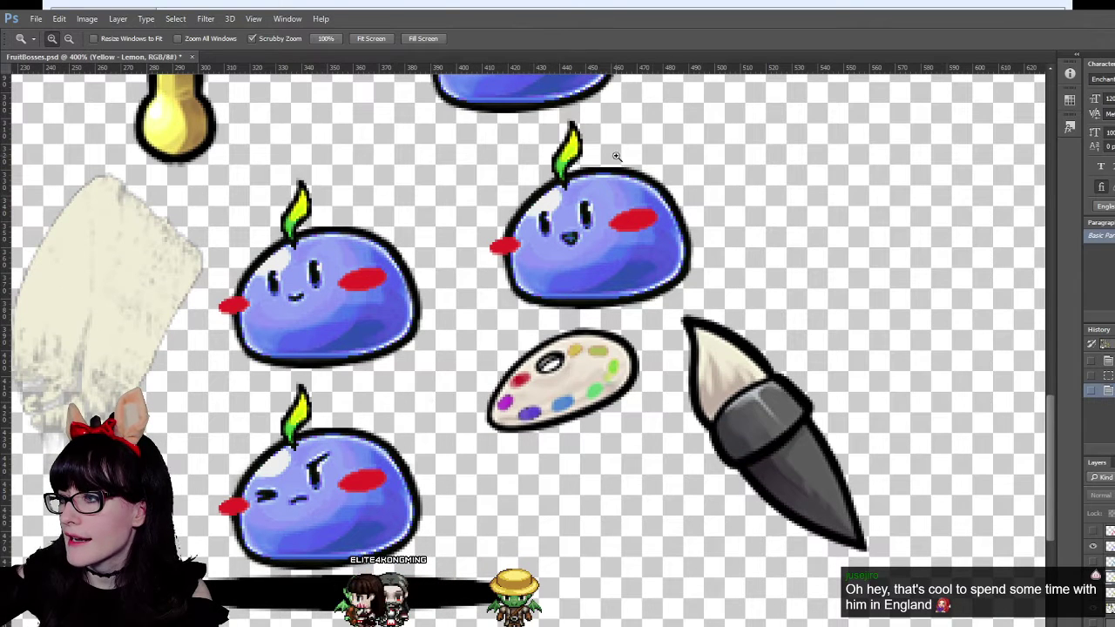
pyautogui.scroll(1, 567, 259)
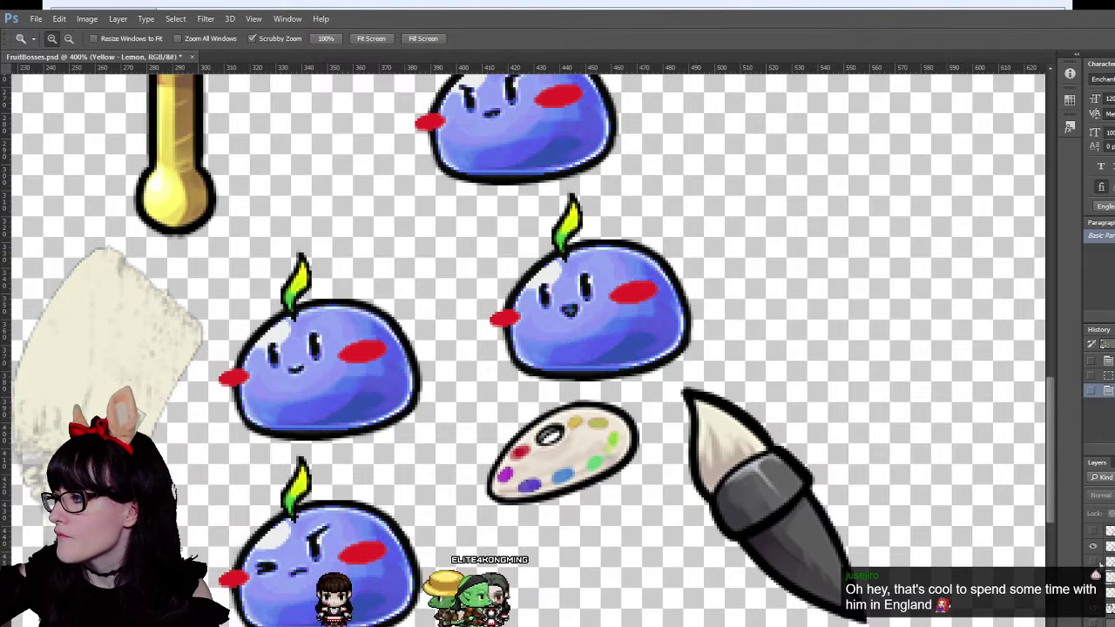
pyautogui.click(1093, 575)
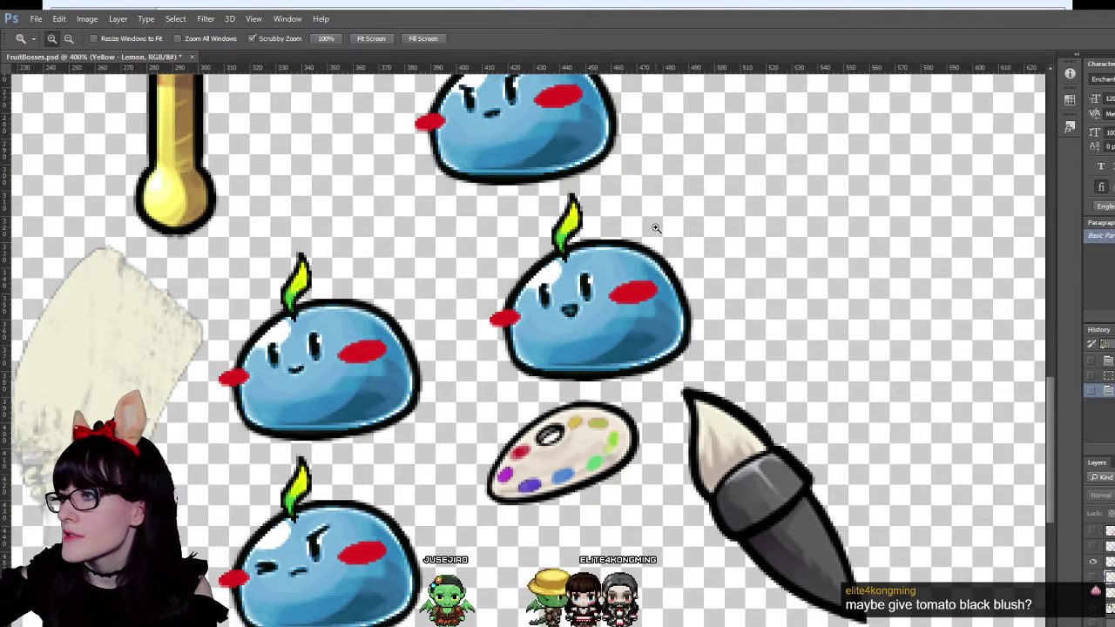
# Outline the hammer and sword with a rectangular marquee at 100% zoom, and clear the selection.
pyautogui.hotkey('ctrl', '1')
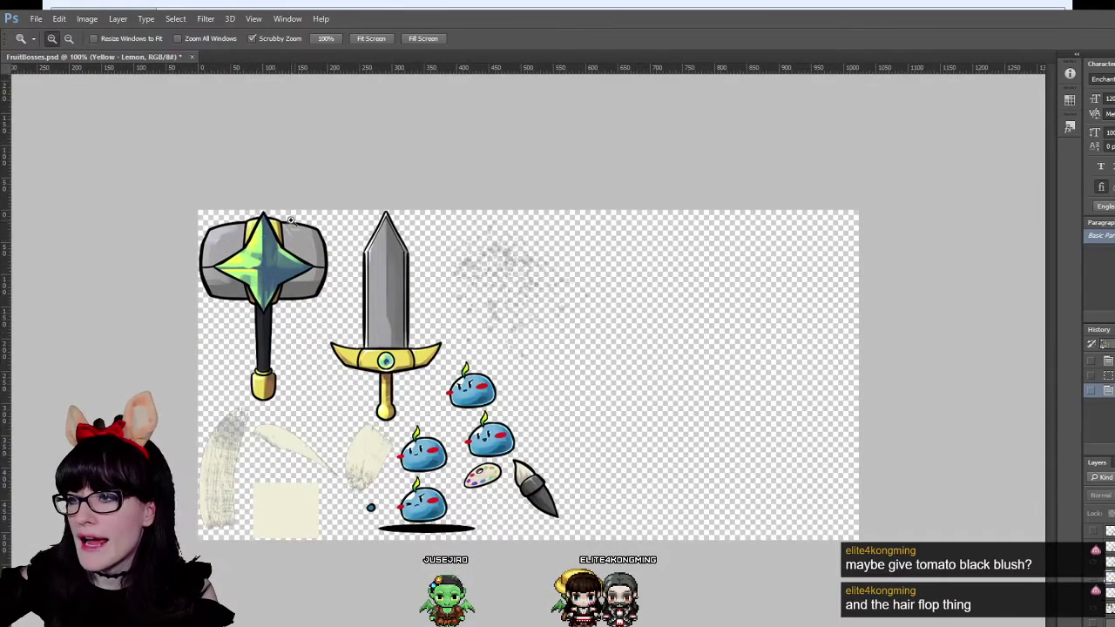
pyautogui.press('m')
pyautogui.moveTo(117, 159); pyautogui.dragTo(447, 424)
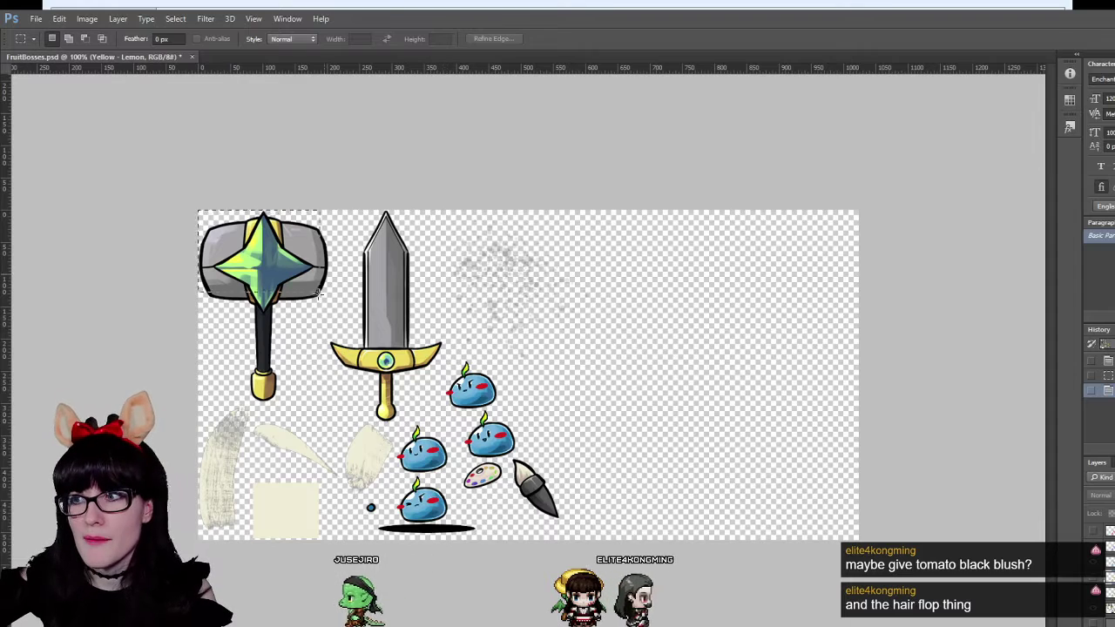
pyautogui.click(361, 407)
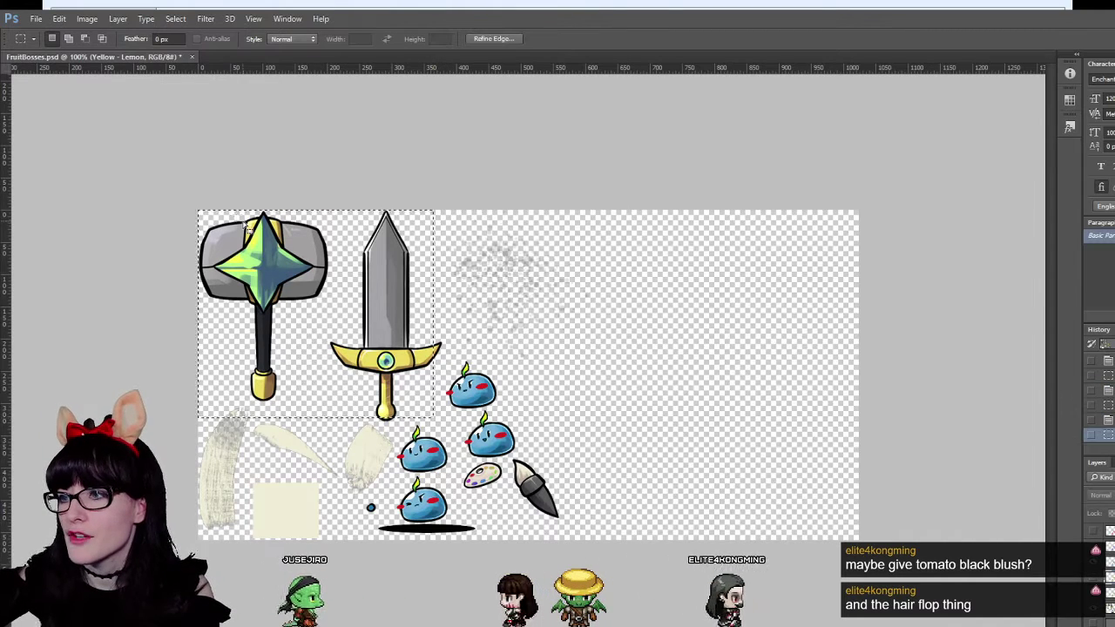
pyautogui.press('z')
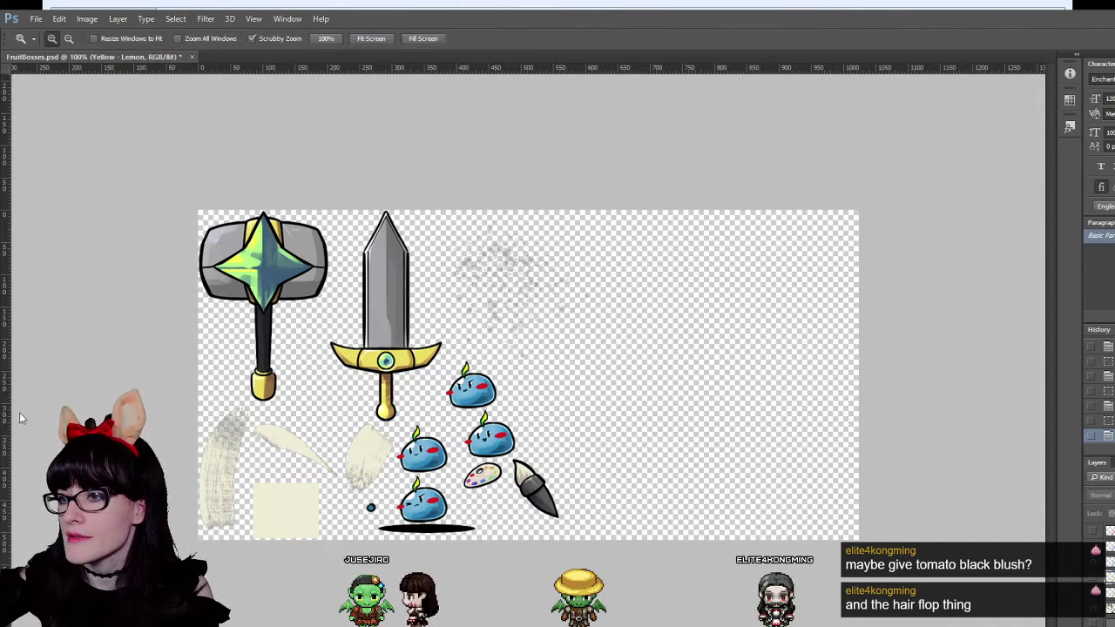
# Preview the fruits in the violet-blue colouring up close, ending on the red colouring at 200%.
pyautogui.click(283, 361)
pyautogui.scroll(-2, 653, 430)
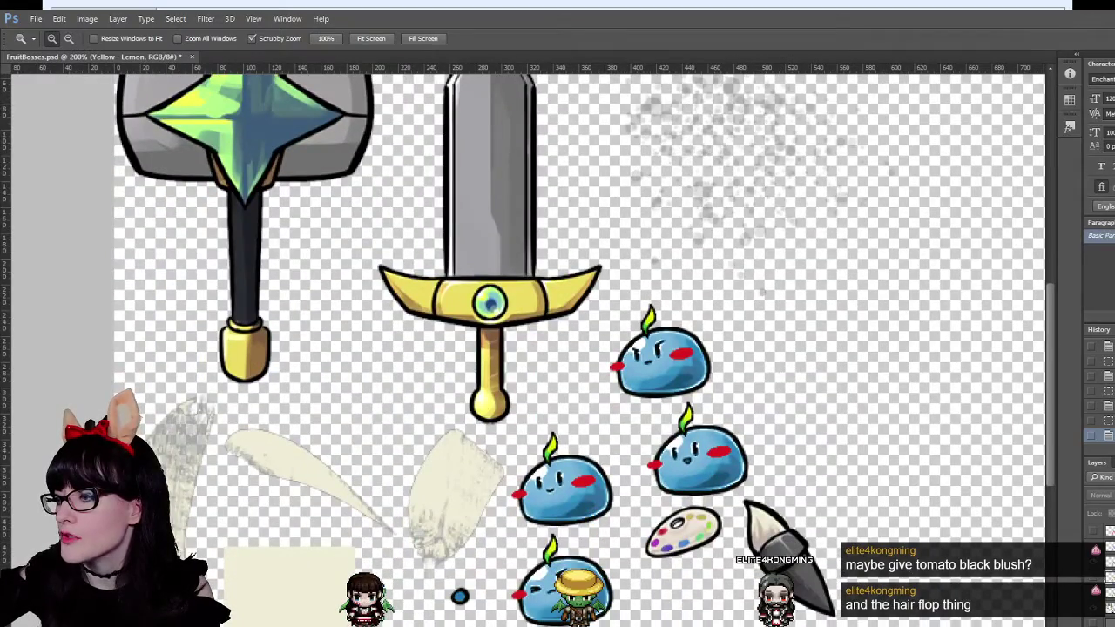
pyautogui.keyDown('shift'); pyautogui.hscroll(5, 554, 583); pyautogui.keyUp('shift')
pyautogui.scroll(-2, 553, 583)
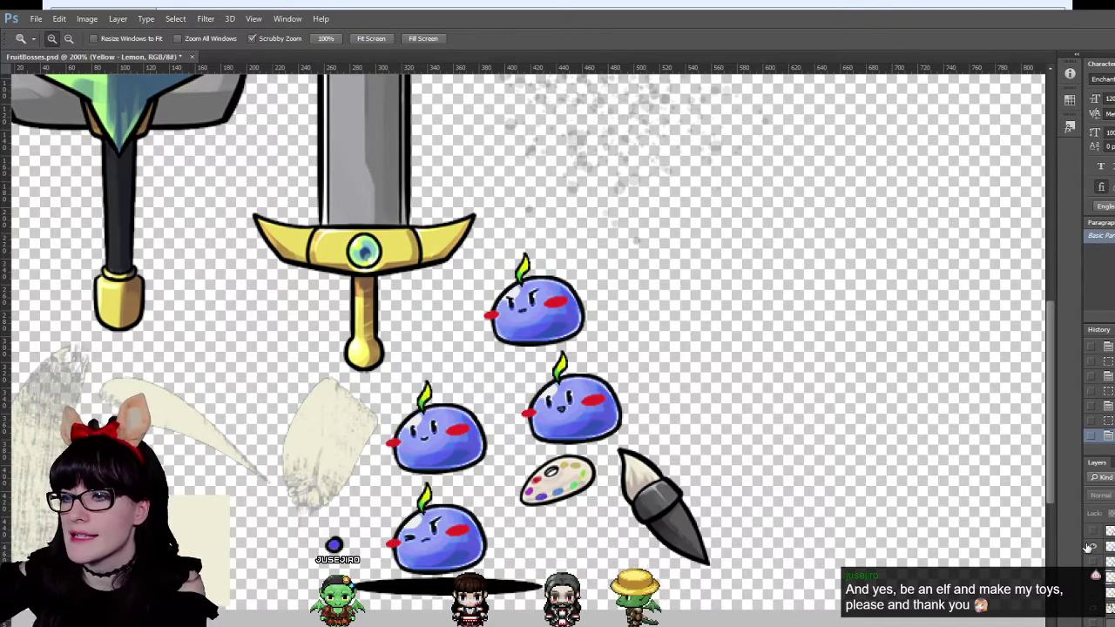
pyautogui.click(555, 299)
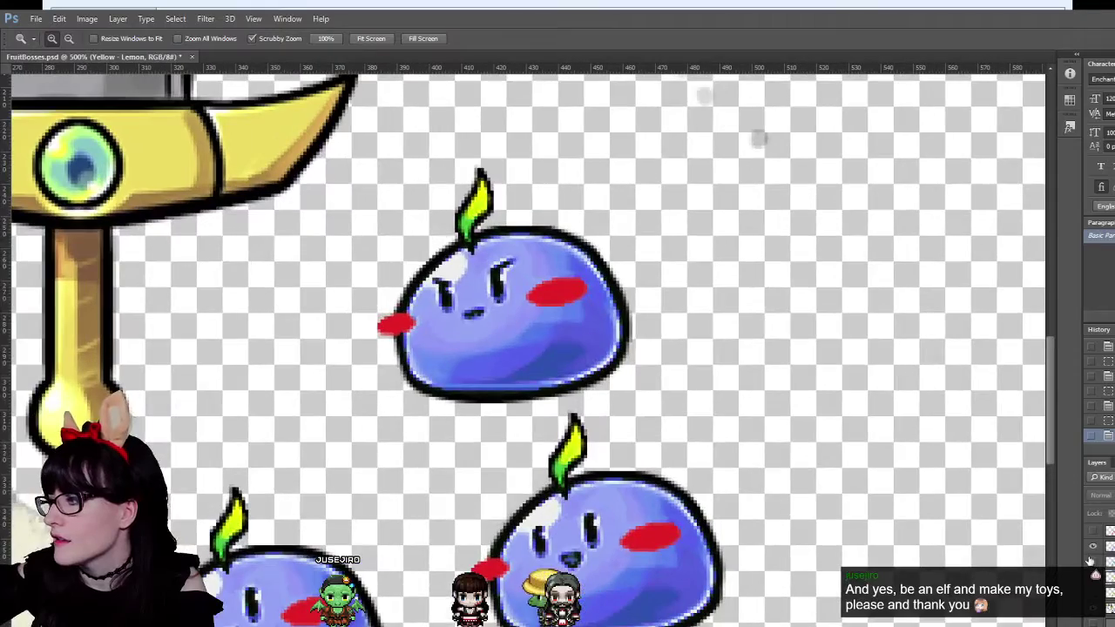
pyautogui.click(1093, 533)
pyautogui.moveTo(500, 279)
pyautogui.mouseDown()
pyautogui.moveTo(505, 266)
pyautogui.moveTo(494, 294)
pyautogui.moveTo(534, 394)
pyautogui.mouseUp()
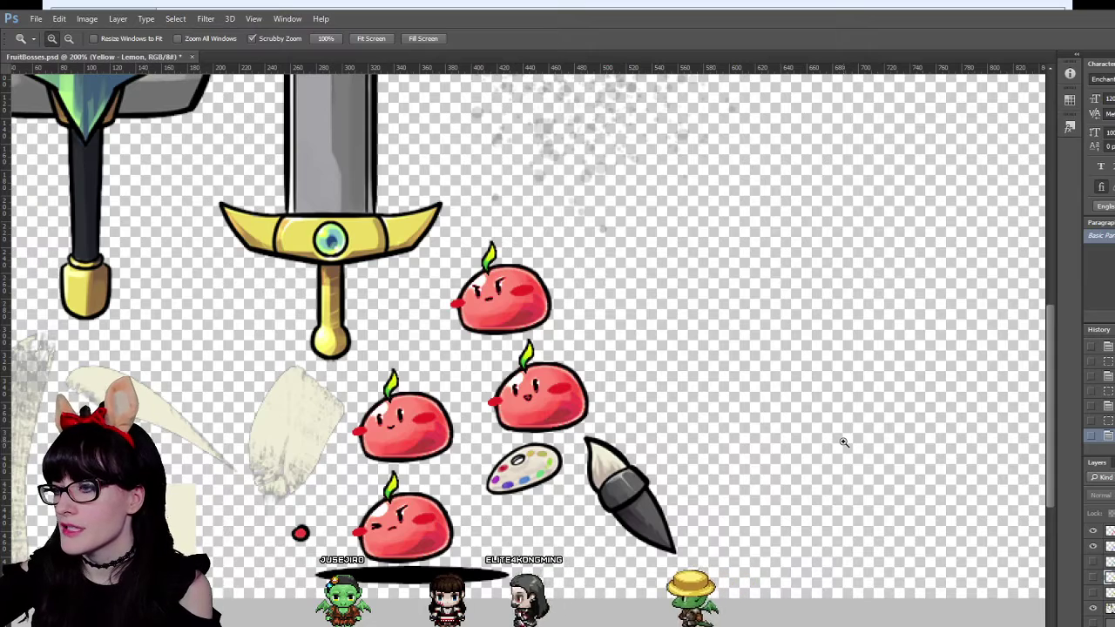
# Examine the hammer and sword artwork alongside the red fruits, palette and brush at 200%.
pyautogui.scroll(5, 379, 227)
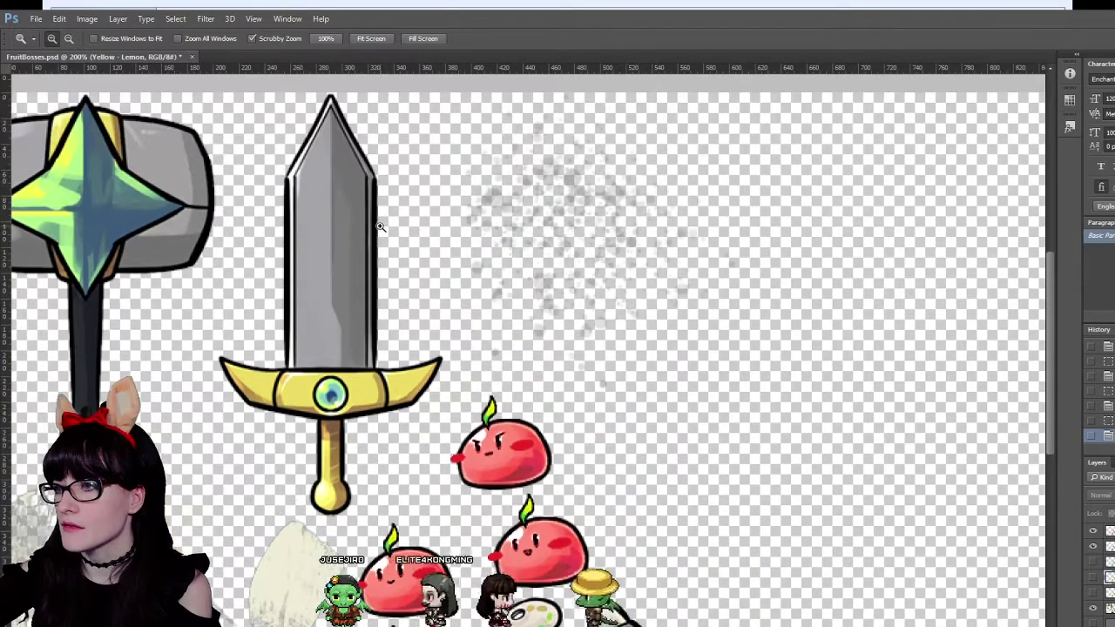
pyautogui.scroll(-2, 369, 222)
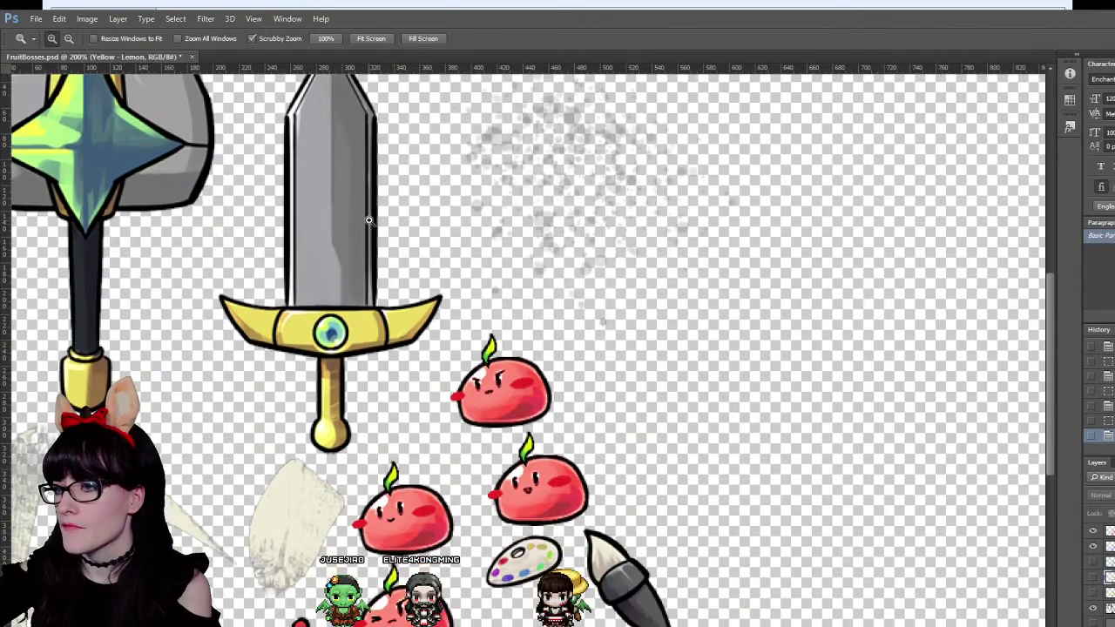
pyautogui.scroll(2, 369, 220)
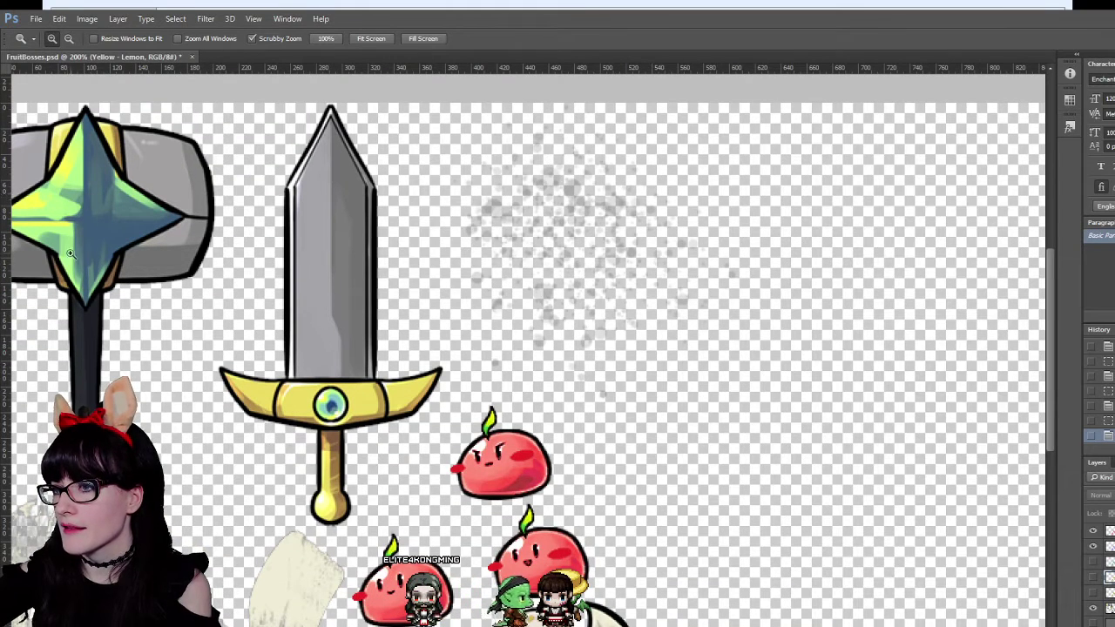
pyautogui.scroll(-2, 346, 453)
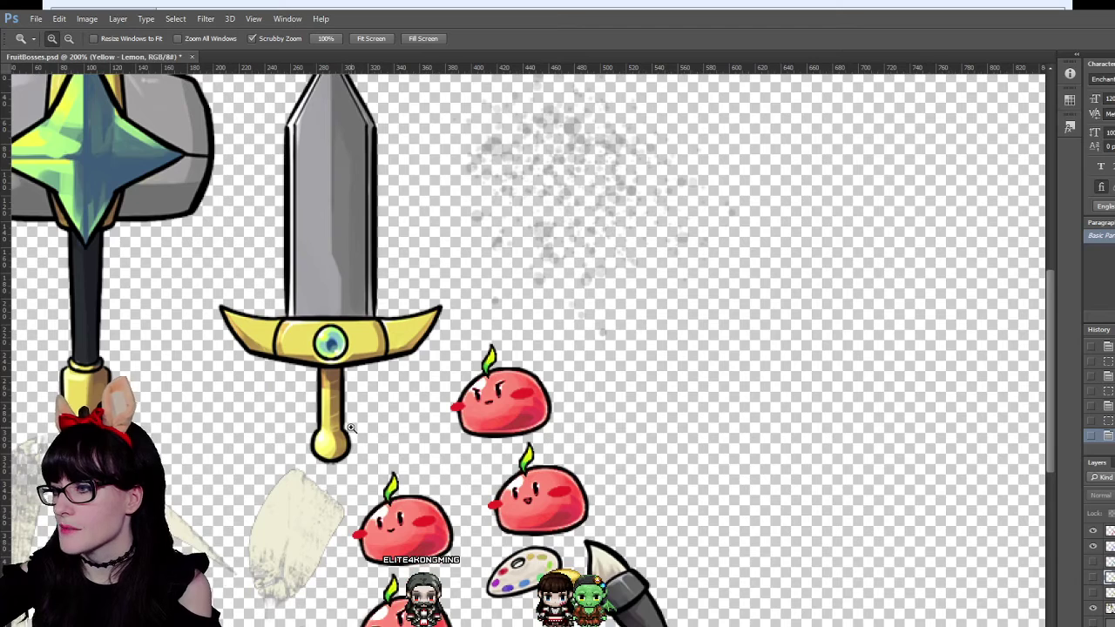
pyautogui.scroll(-4, 351, 428)
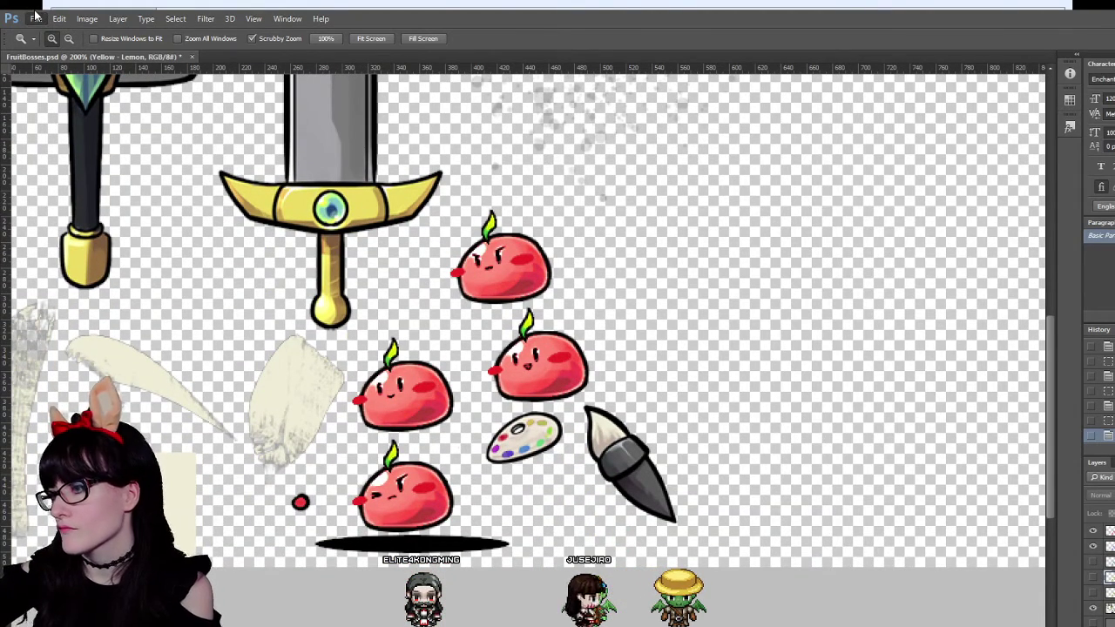
pyautogui.scroll(4, 353, 194)
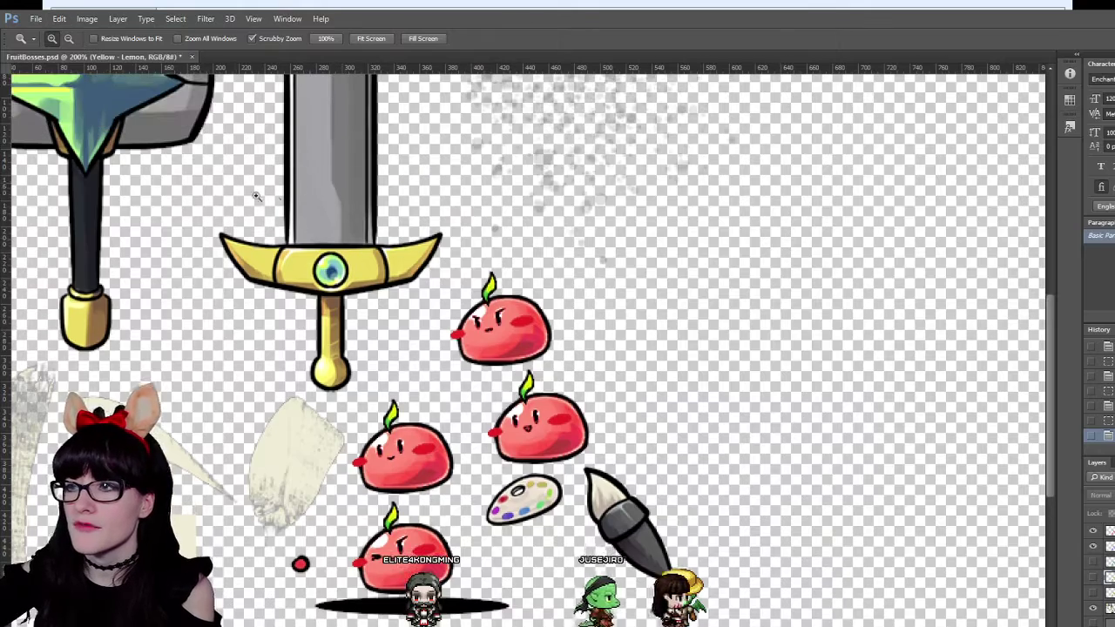
pyautogui.scroll(-2, 473, 354)
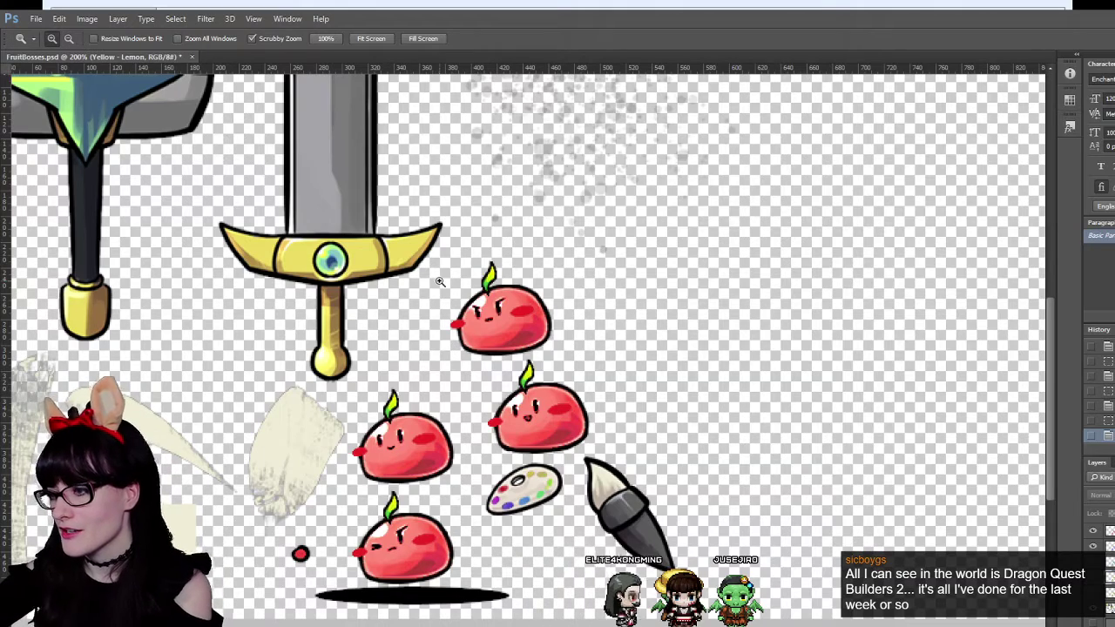
pyautogui.keyDown('ctrl'); pyautogui.hscroll(-7, 440, 281); pyautogui.keyUp('ctrl')
pyautogui.keyDown('ctrl'); pyautogui.hscroll(8, 558, 349); pyautogui.keyUp('ctrl')
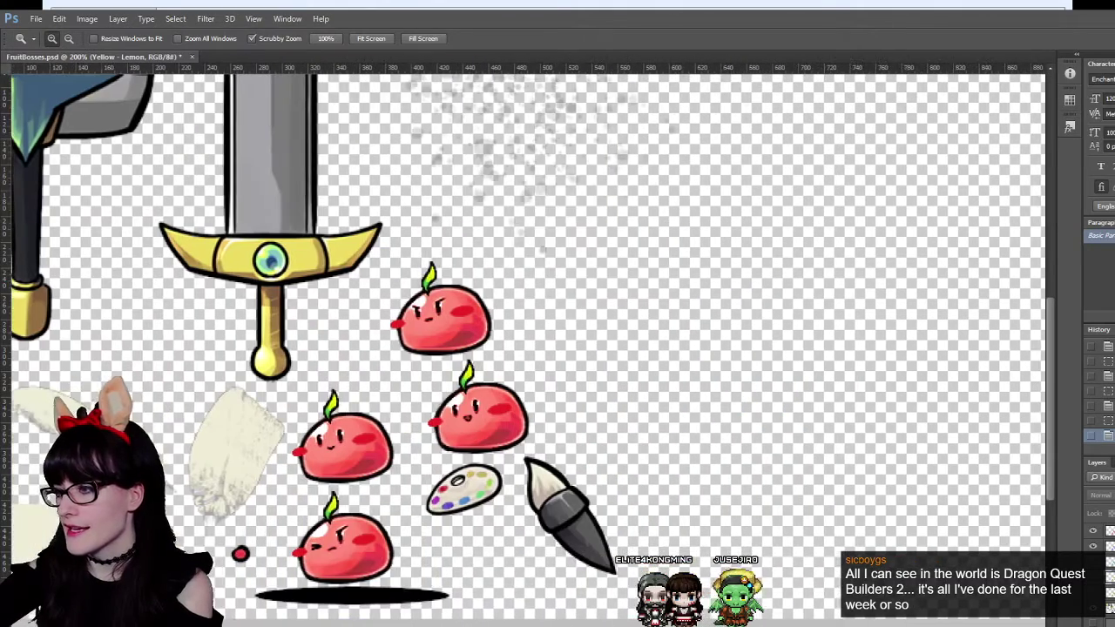
pyautogui.scroll(-3, 558, 348)
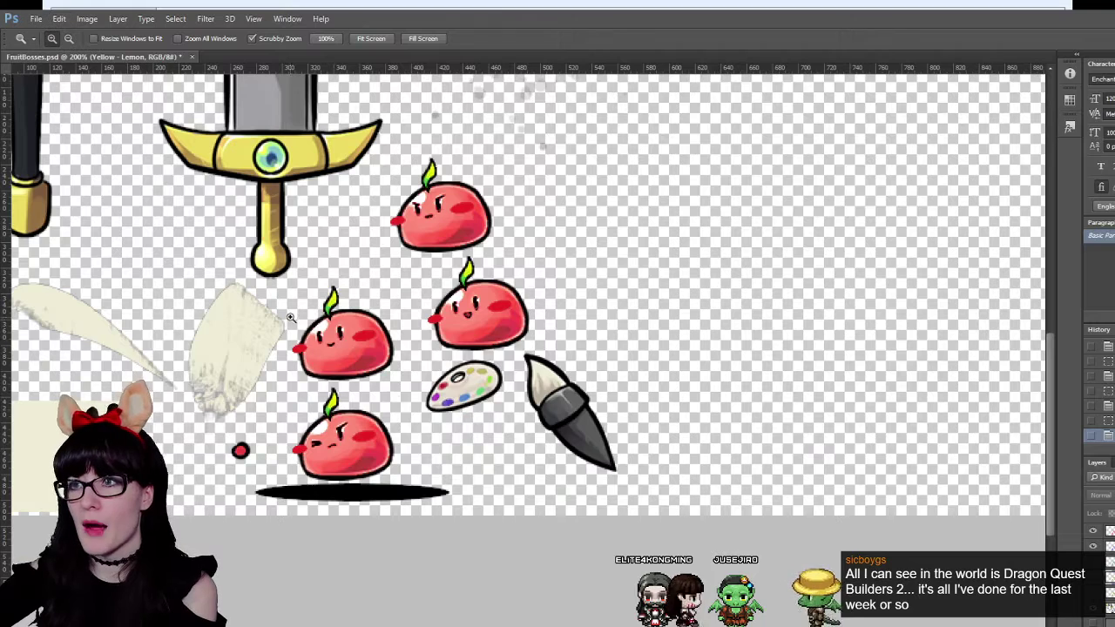
pyautogui.scroll(2, 287, 318)
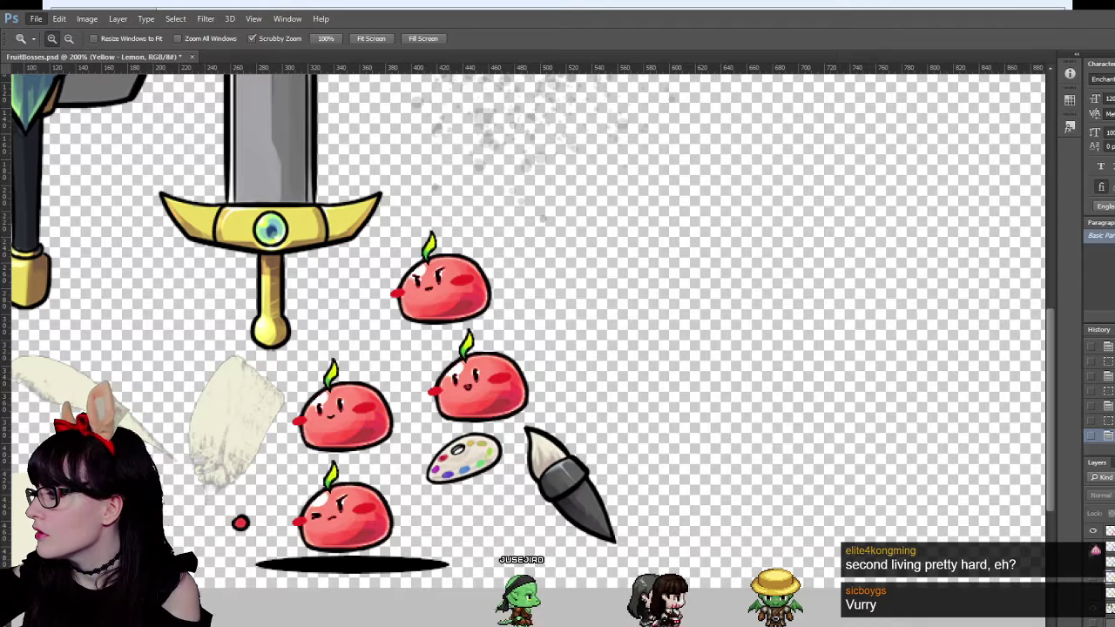
# Preview the fruits uncoloured and in light blue, ending on the green colouring.
pyautogui.hotkey('ctrl', 'z')
pyautogui.hotkey('ctrl', 'alt', 'z')
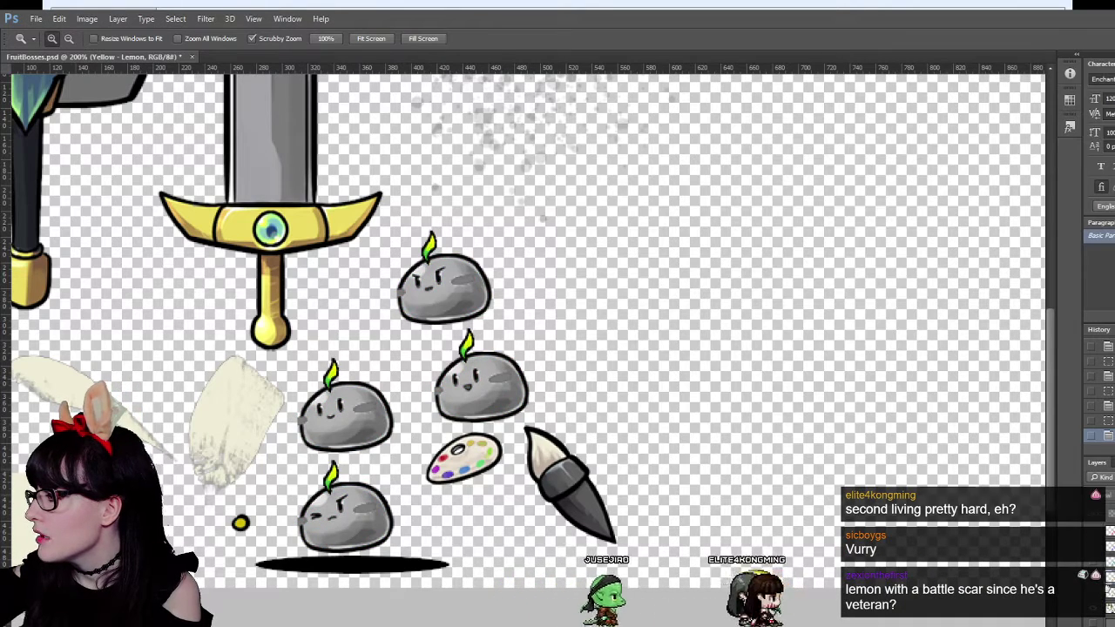
pyautogui.hotkey('ctrl', 'alt', 'z')
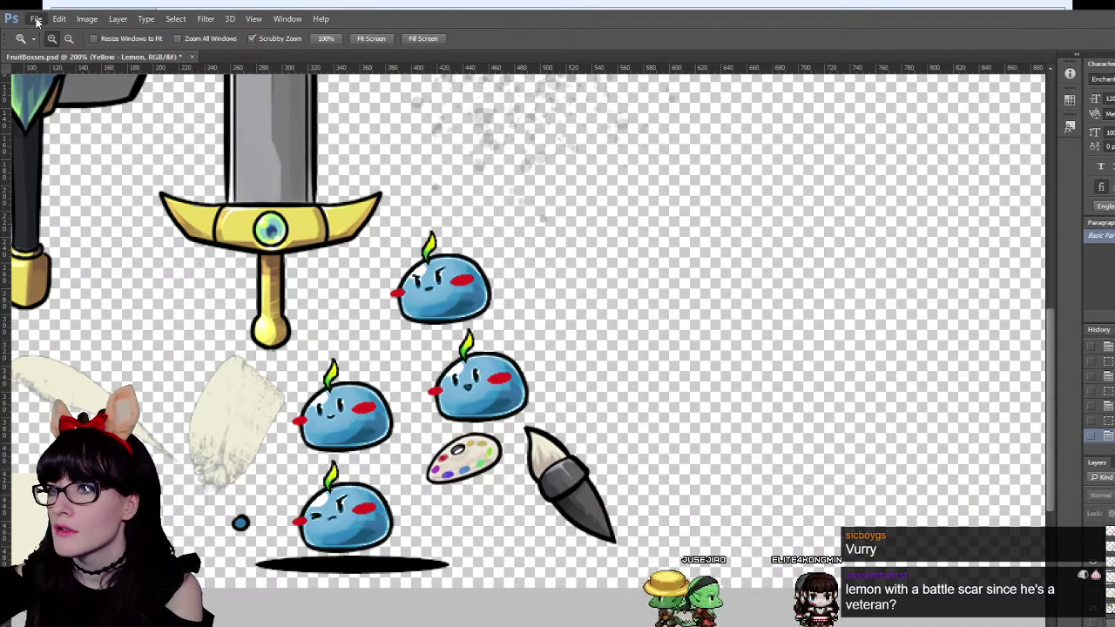
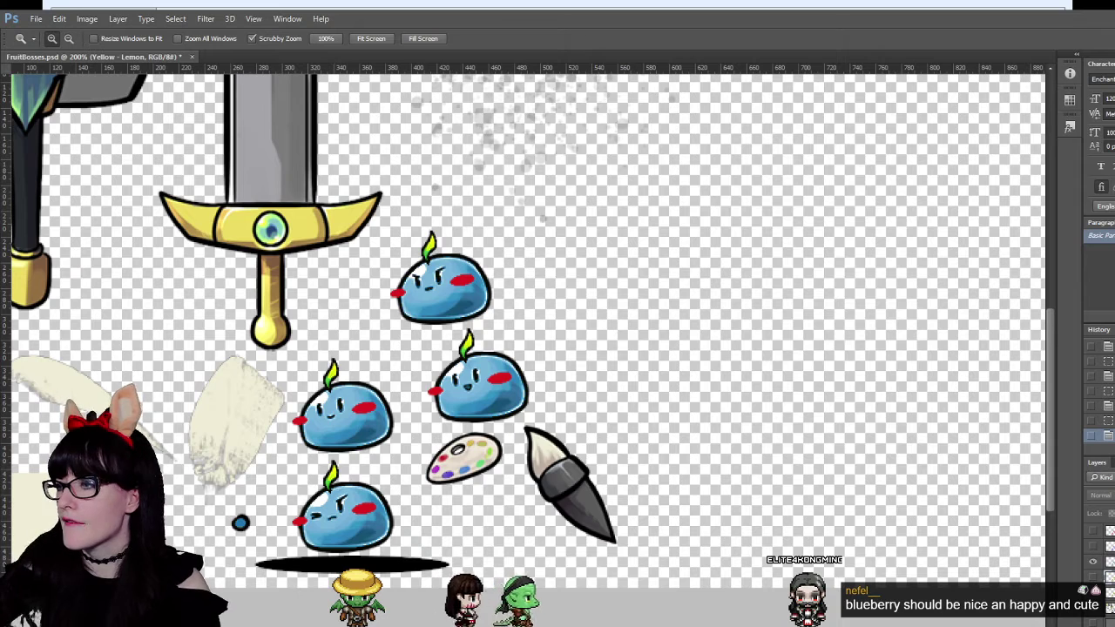
pyautogui.click(1094, 562)
pyautogui.click(1093, 576)
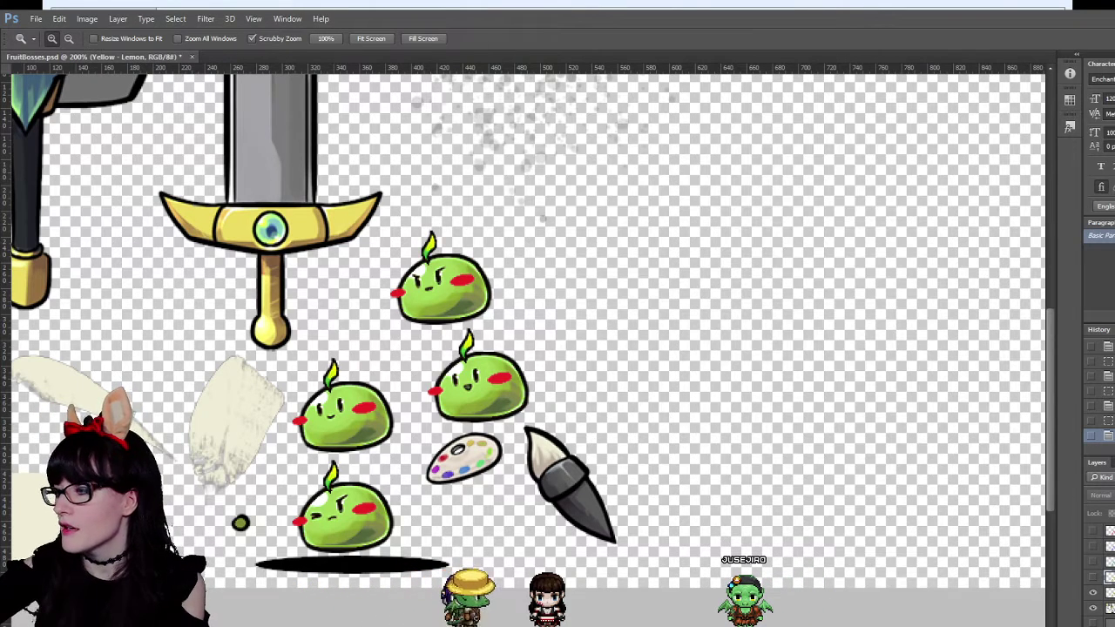
# Switch to RPG Maker and review the Battle Processing commands in the fruit event EV027 on the map.
pyautogui.hotkey('alt', 'Tab')
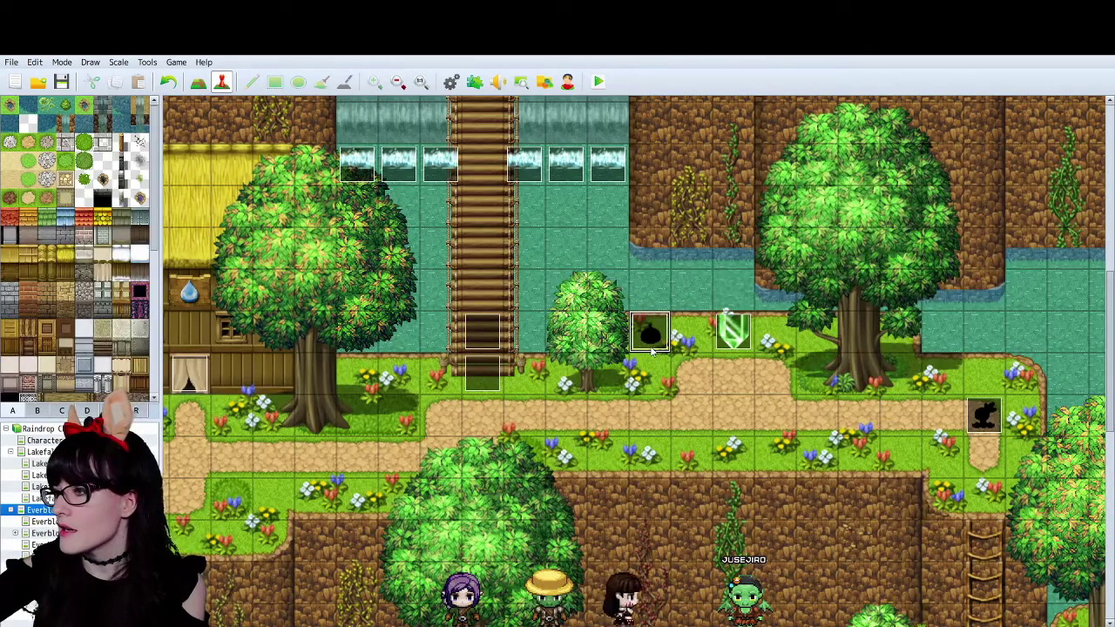
pyautogui.doubleClick(650, 347)
pyautogui.click(468, 119)
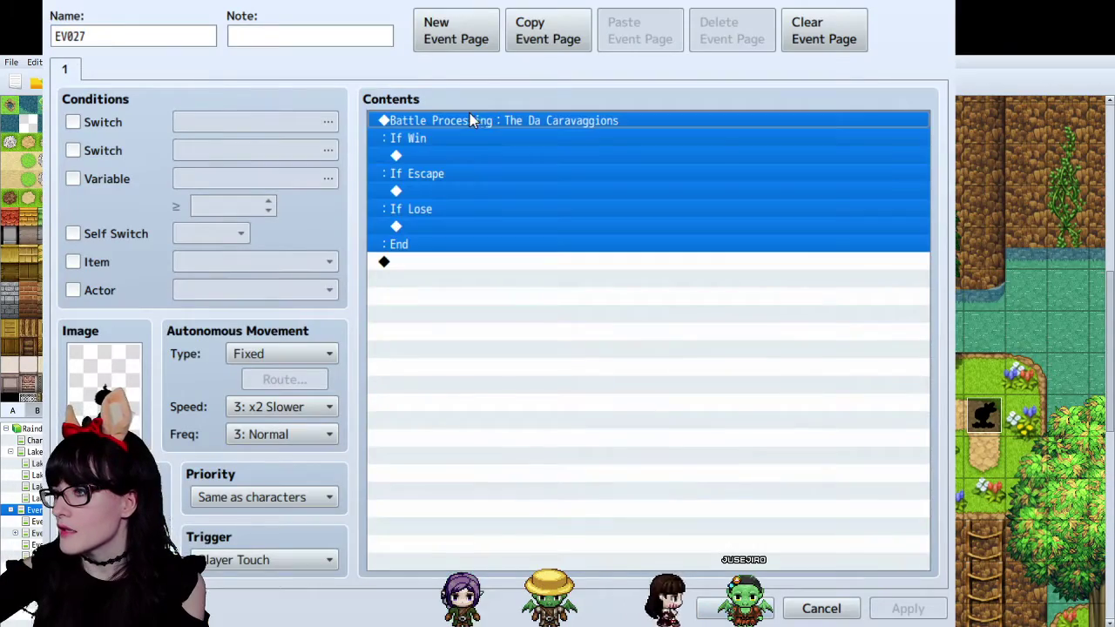
pyautogui.click(508, 153)
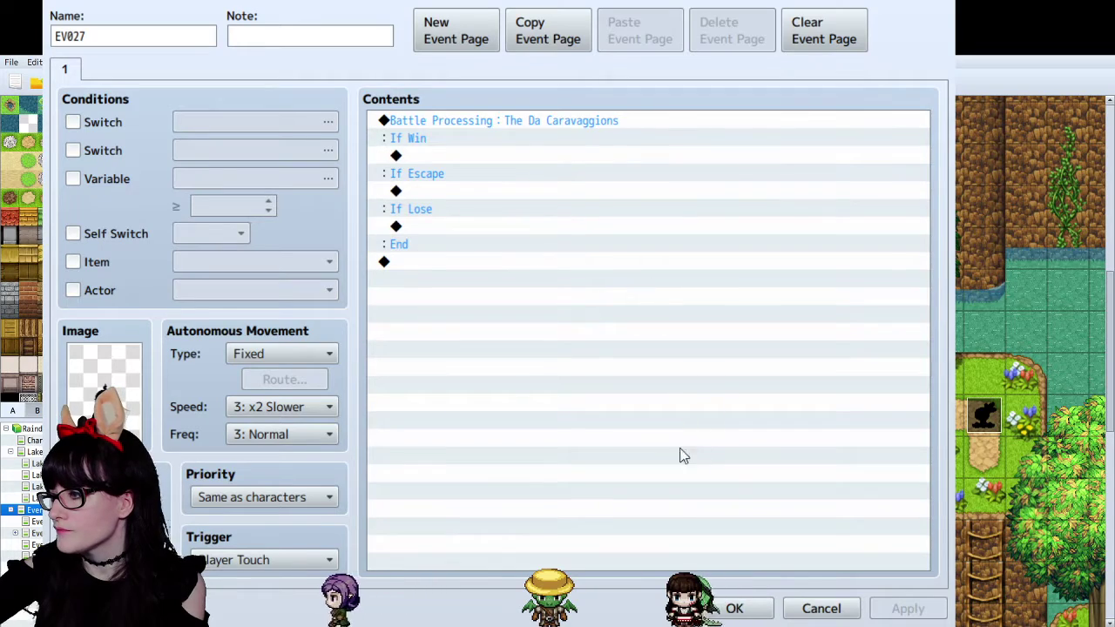
pyautogui.click(734, 608)
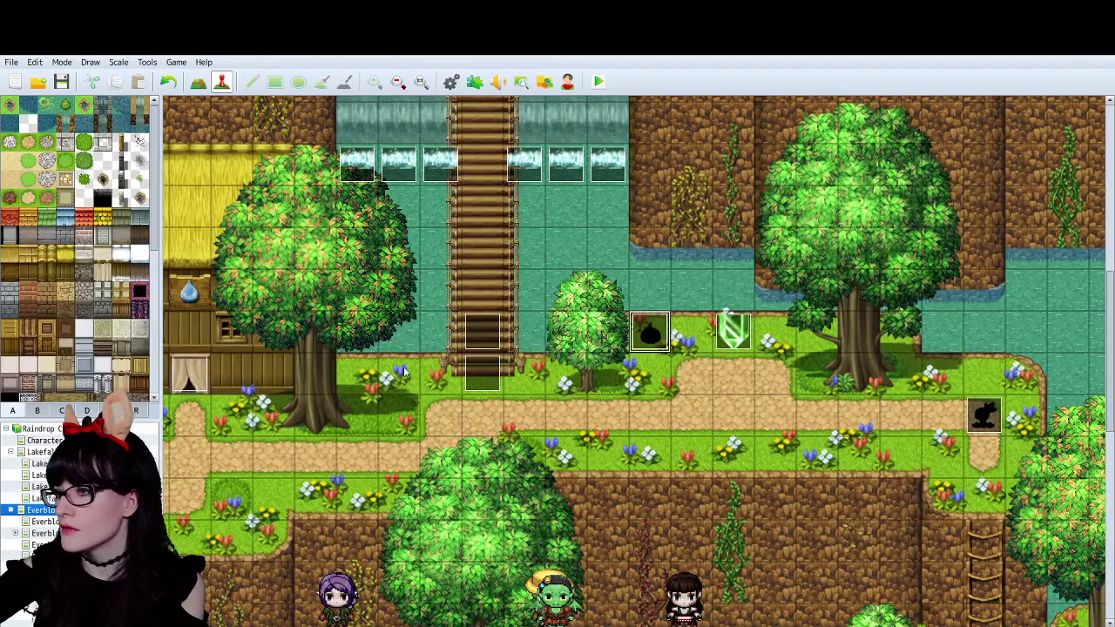
# Check the enemy line-up of The Da Caravaggions troop in the database, and return to the map.
pyautogui.press('F9')
pyautogui.click(132, 216)
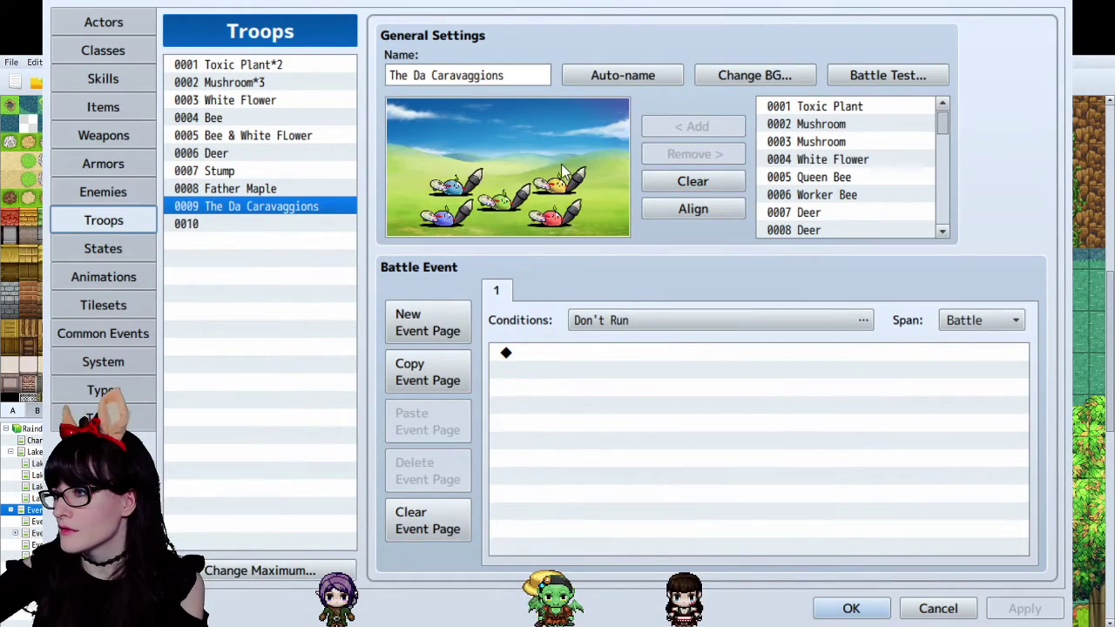
pyautogui.click(882, 607)
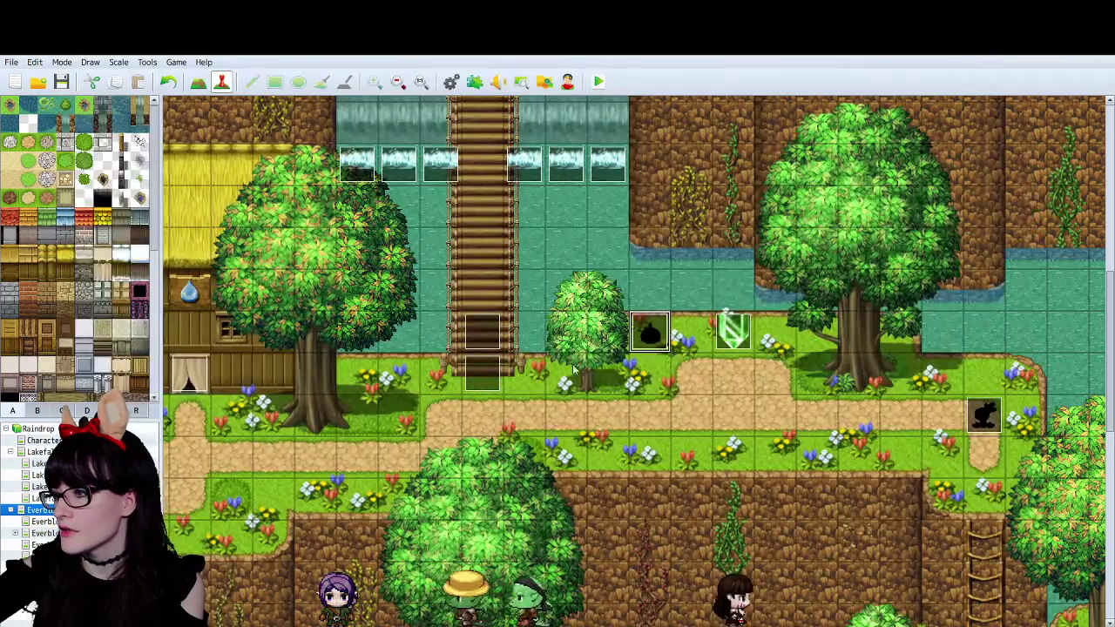
# Recheck the Battle Processing command in the fruit event EV027 and return to the map.
pyautogui.doubleClick(641, 332)
pyautogui.click(476, 120)
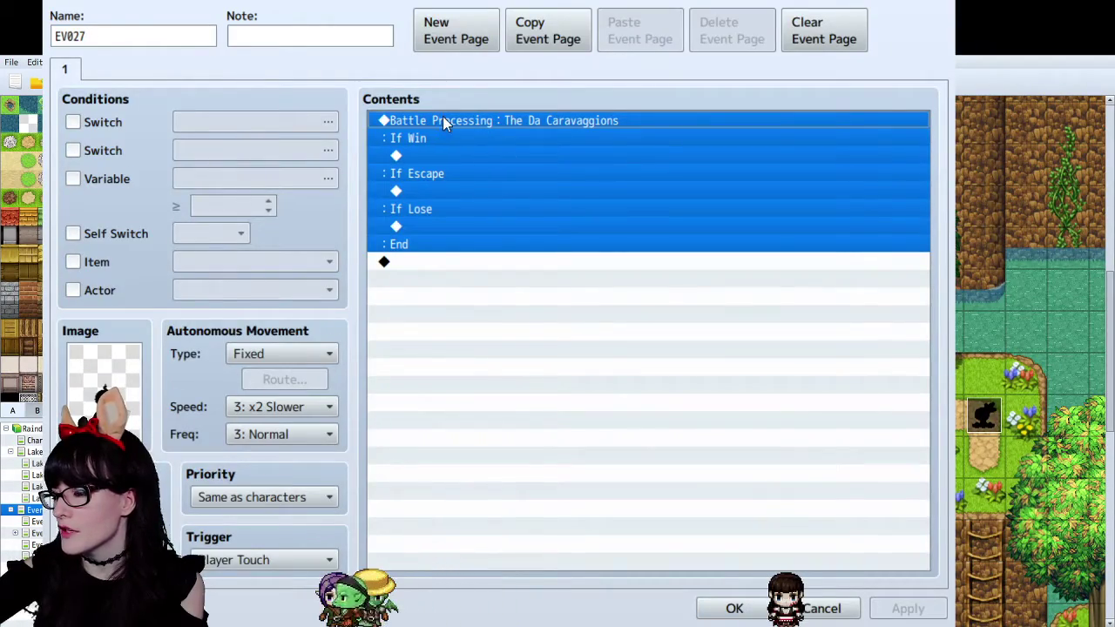
pyautogui.click(734, 607)
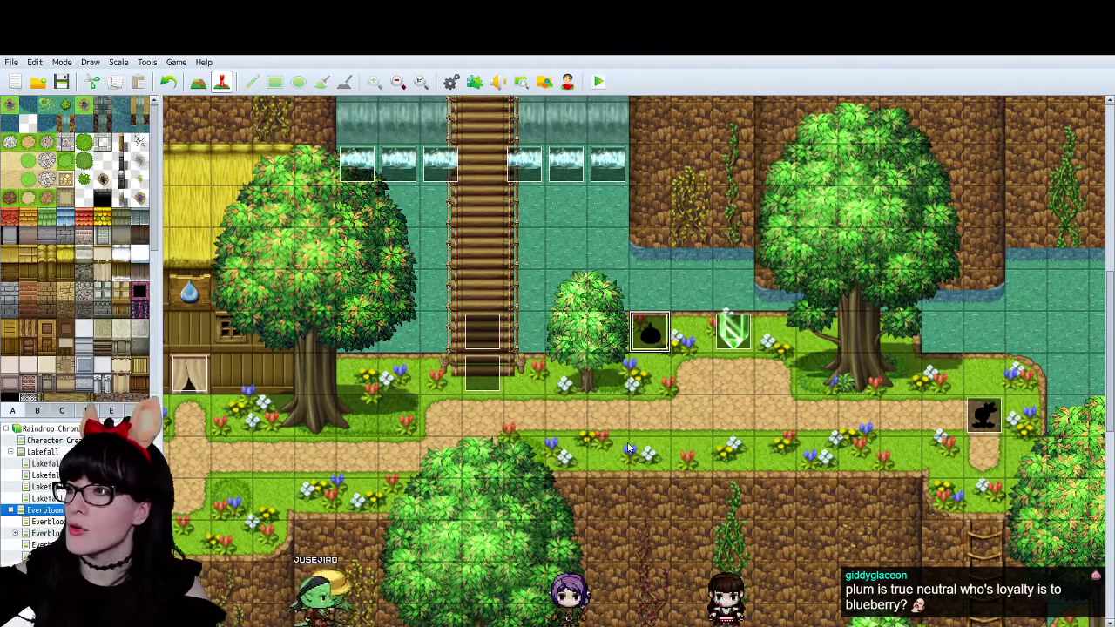
pyautogui.click(759, 329)
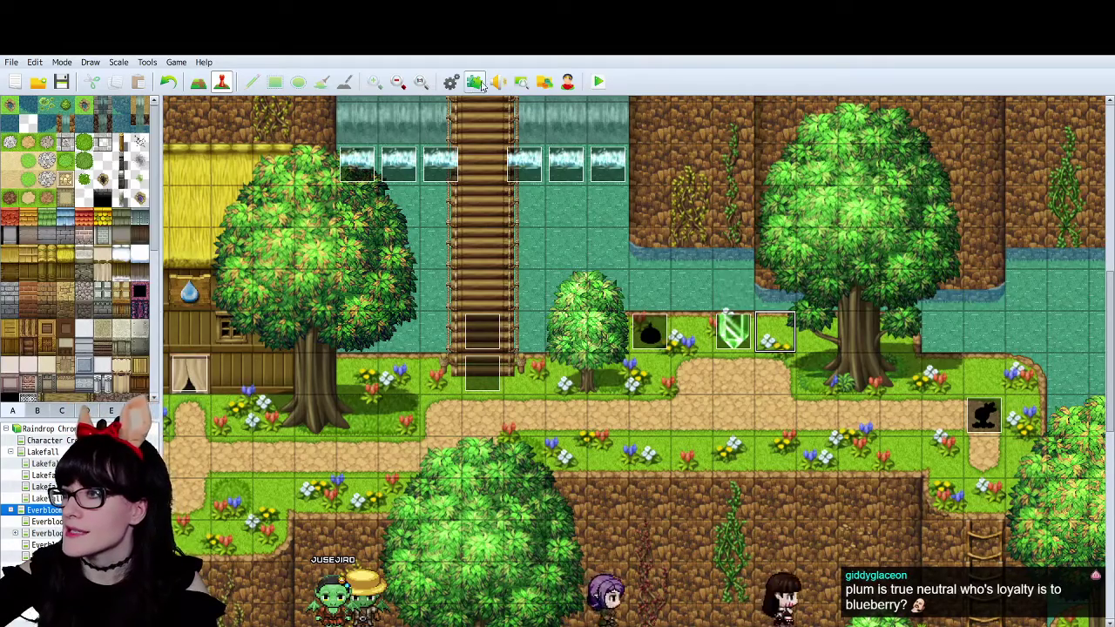
# Open the Apple enemy in the database and set the battler in its DragonBone note settings to DreamSlime.
pyautogui.click(453, 81)
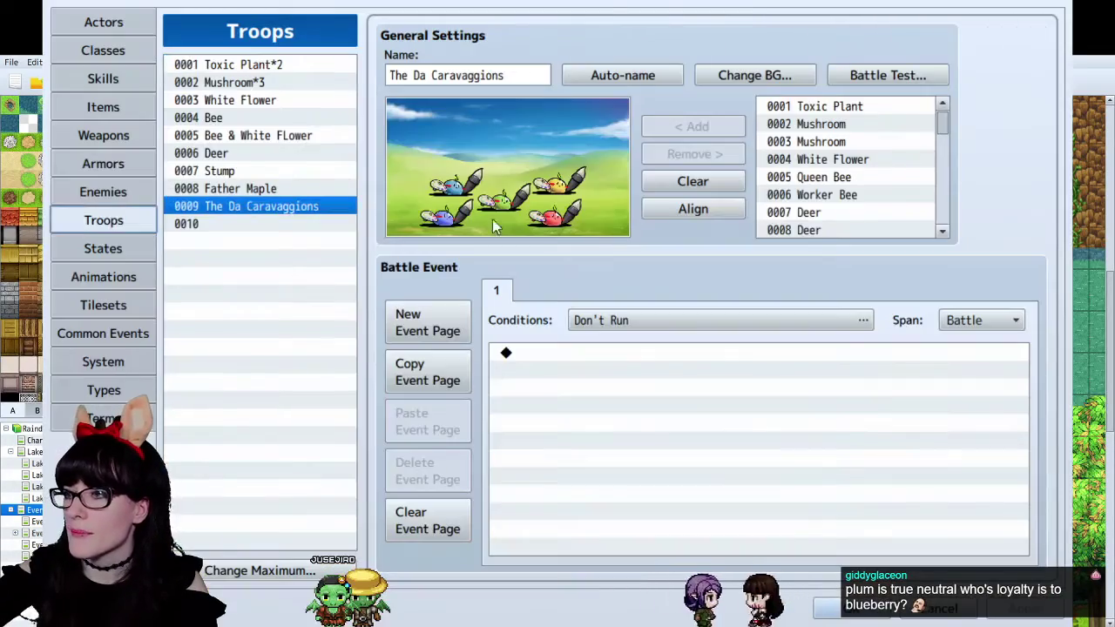
pyautogui.click(102, 192)
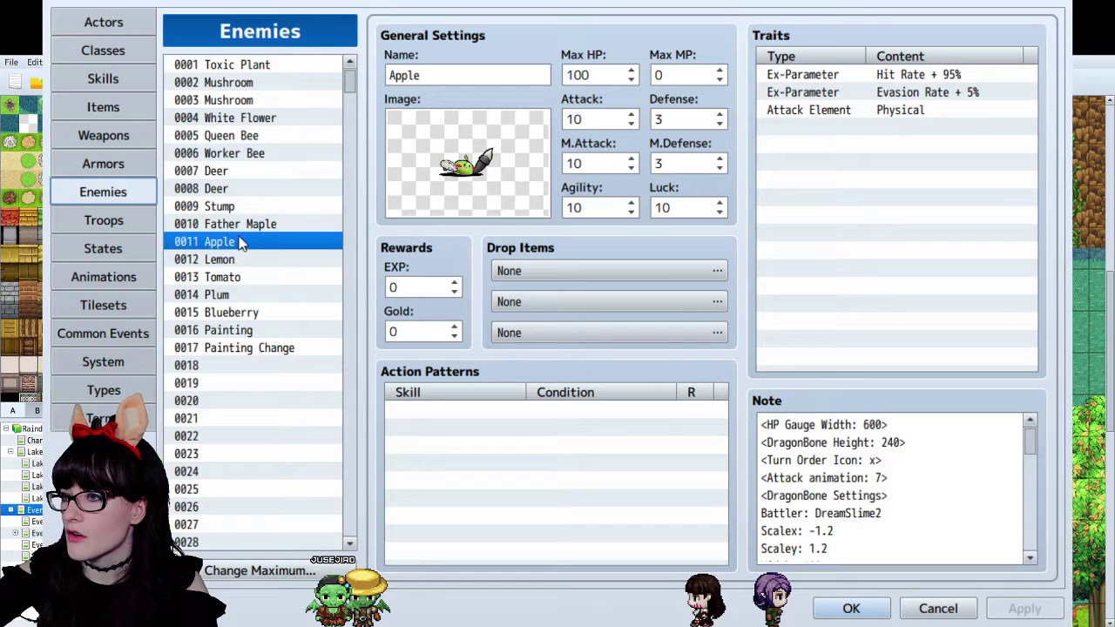
pyautogui.moveTo(761, 424); pyautogui.dragTo(877, 496)
pyautogui.click(890, 514)
pyautogui.scroll(-1, 890, 513)
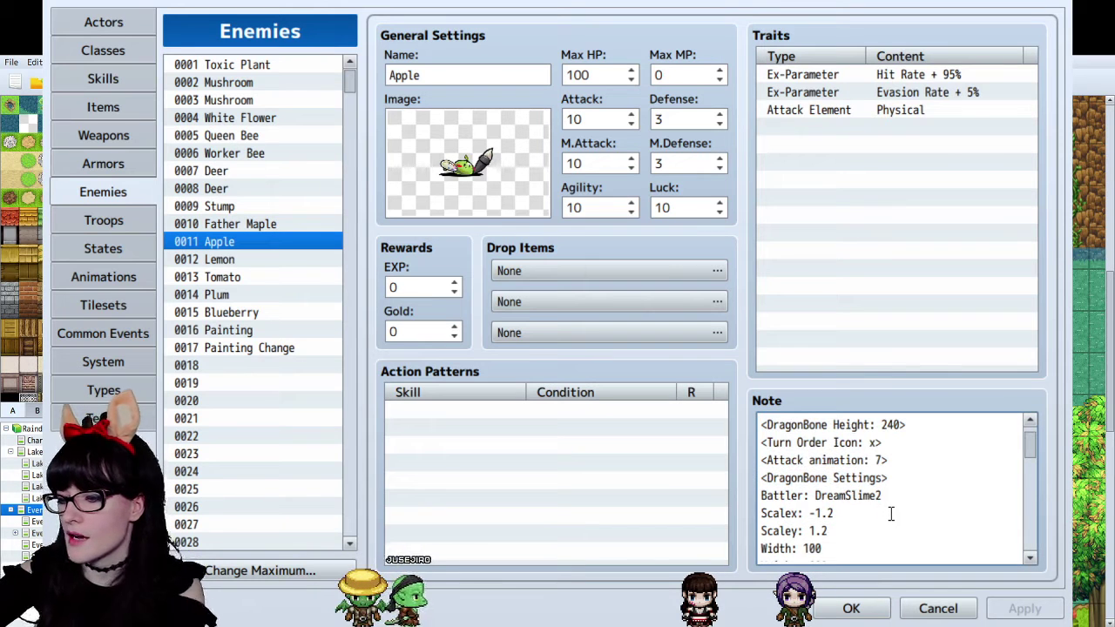
pyautogui.press('BackSpace')
# Set the battler in the Lemon enemy's note to DreamSlime2 and copy the entire note.
pyautogui.click(219, 259)
pyautogui.click(914, 492)
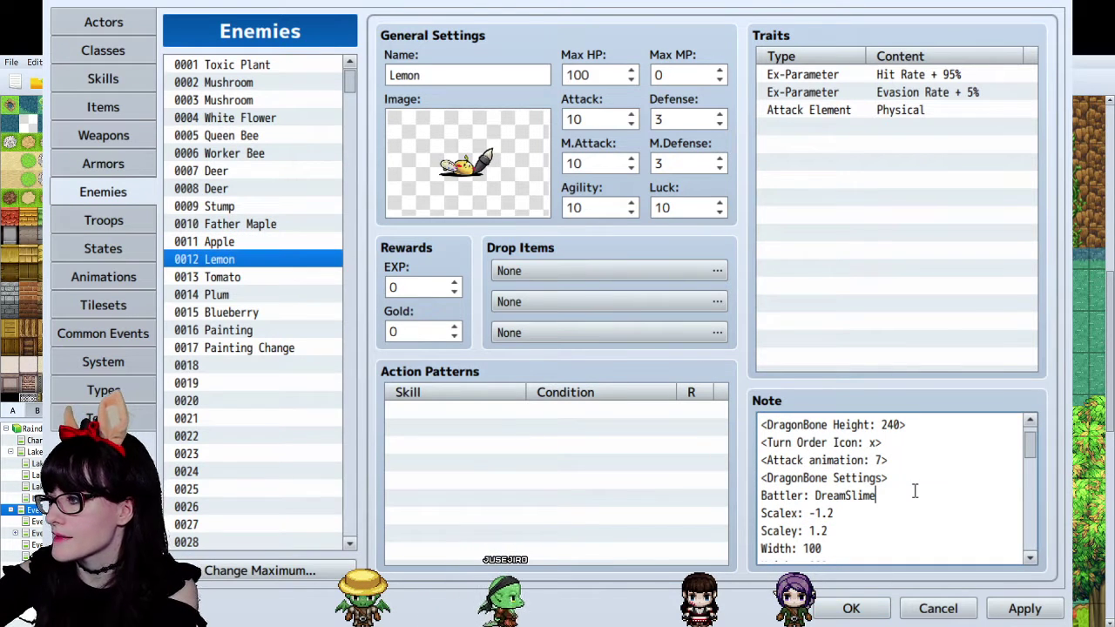
pyautogui.click(310, 276)
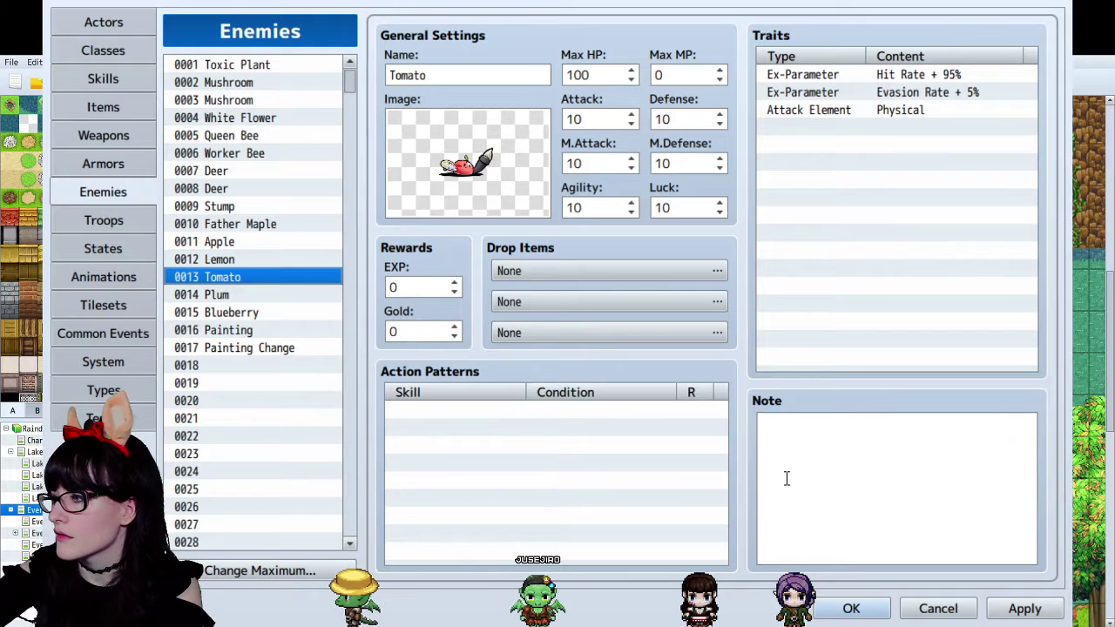
pyautogui.click(270, 258)
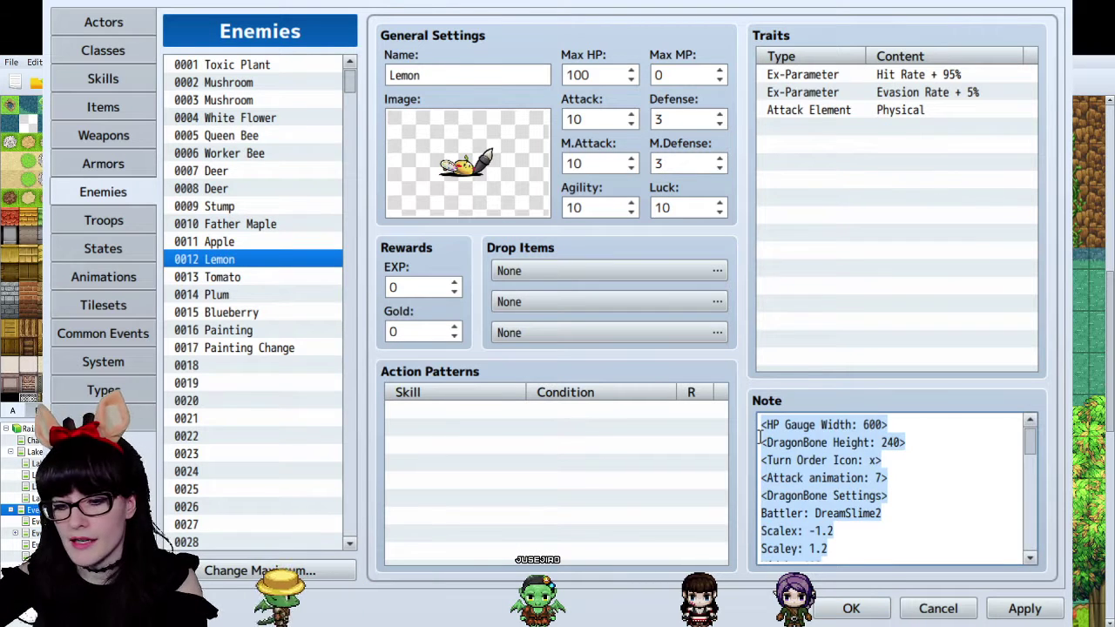
# Paste the copied note into the Tomato enemy and set its battler to DreamSlime3.
pyautogui.click(223, 277)
pyautogui.click(890, 508)
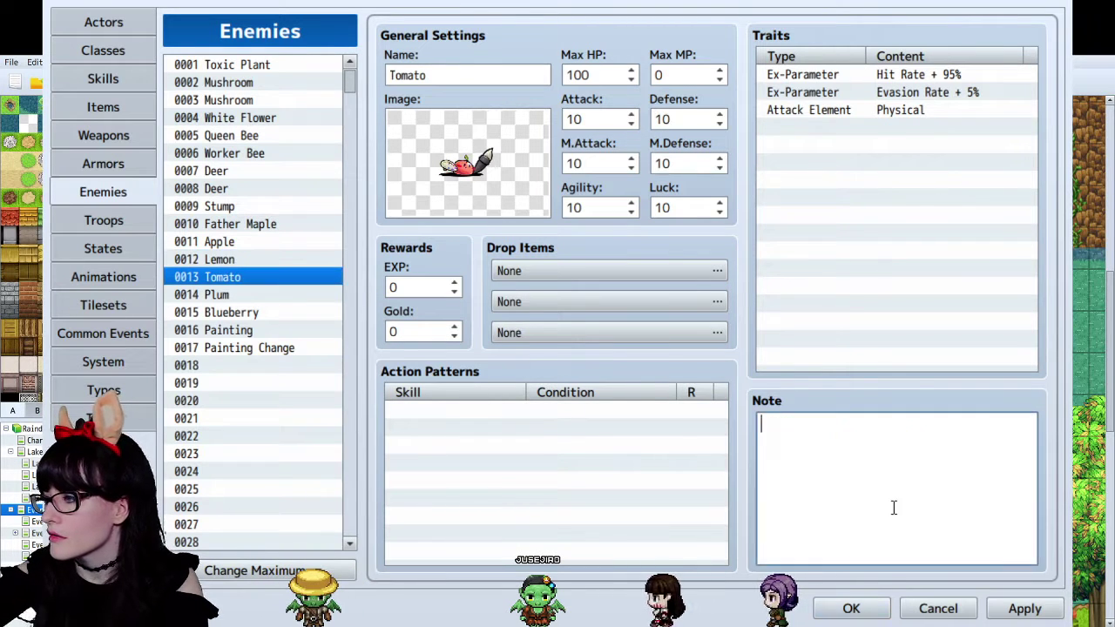
pyautogui.hotkey('ctrl', 'v')
pyautogui.scroll(8, 870, 488)
pyautogui.click(930, 496)
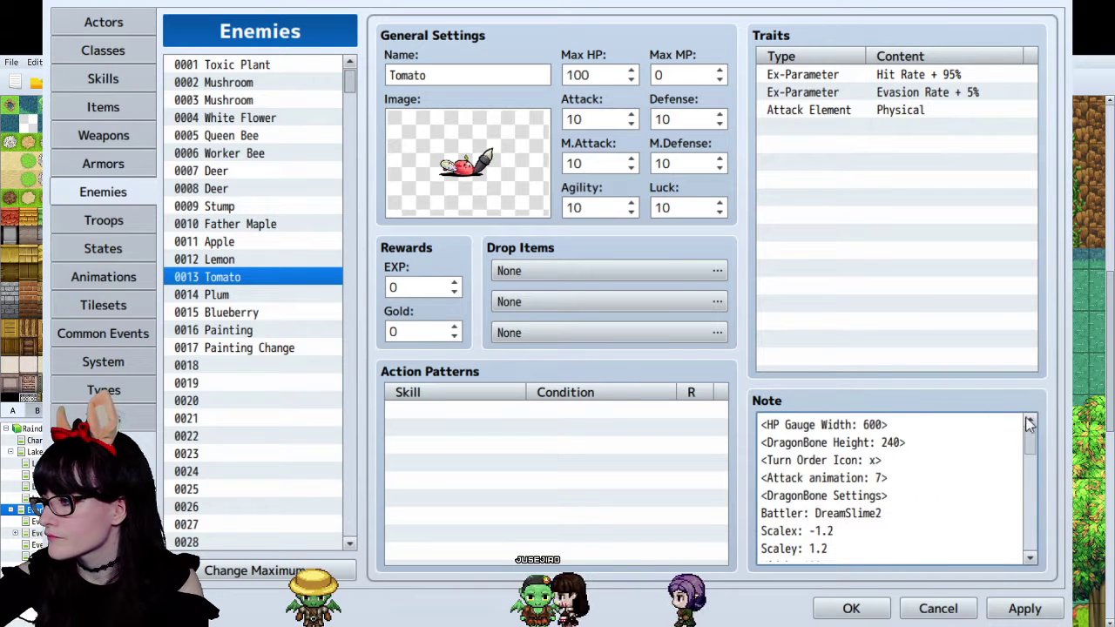
pyautogui.click(913, 518)
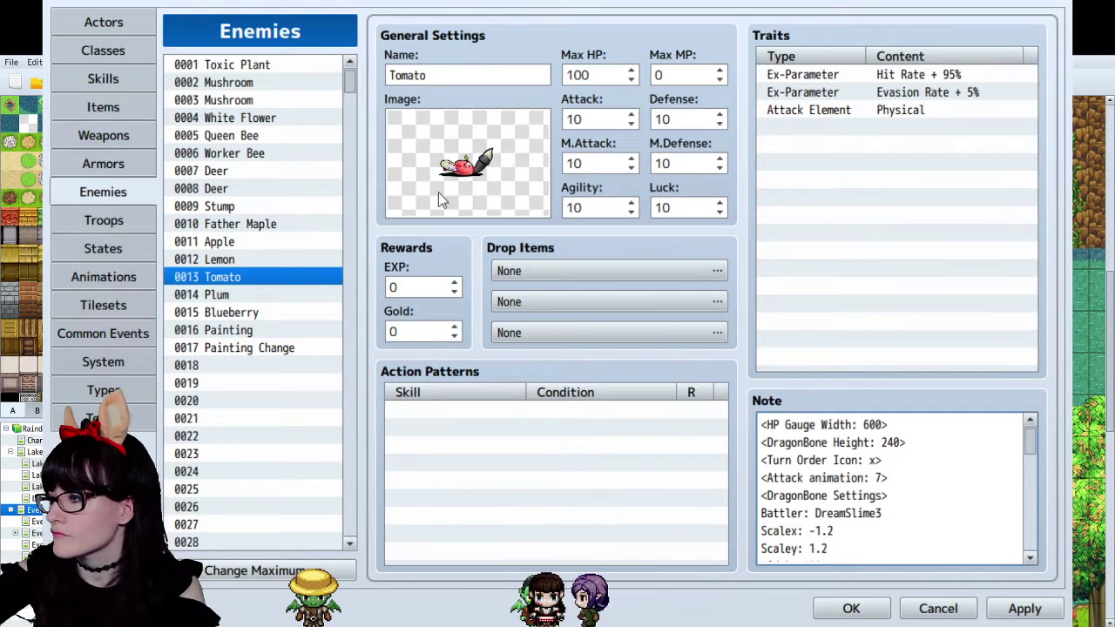
# Paste the copied DragonBone note into the Plum enemy and go to its battler line.
pyautogui.click(283, 294)
pyautogui.click(834, 433)
pyautogui.hotkey('ctrl', 'v')
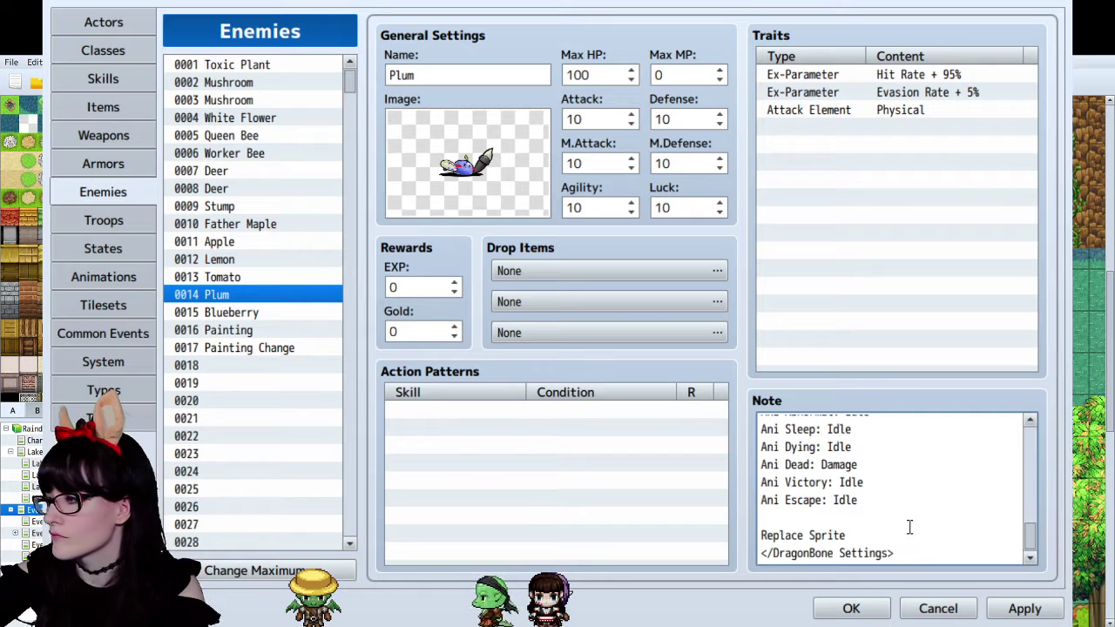
pyautogui.scroll(8, 888, 488)
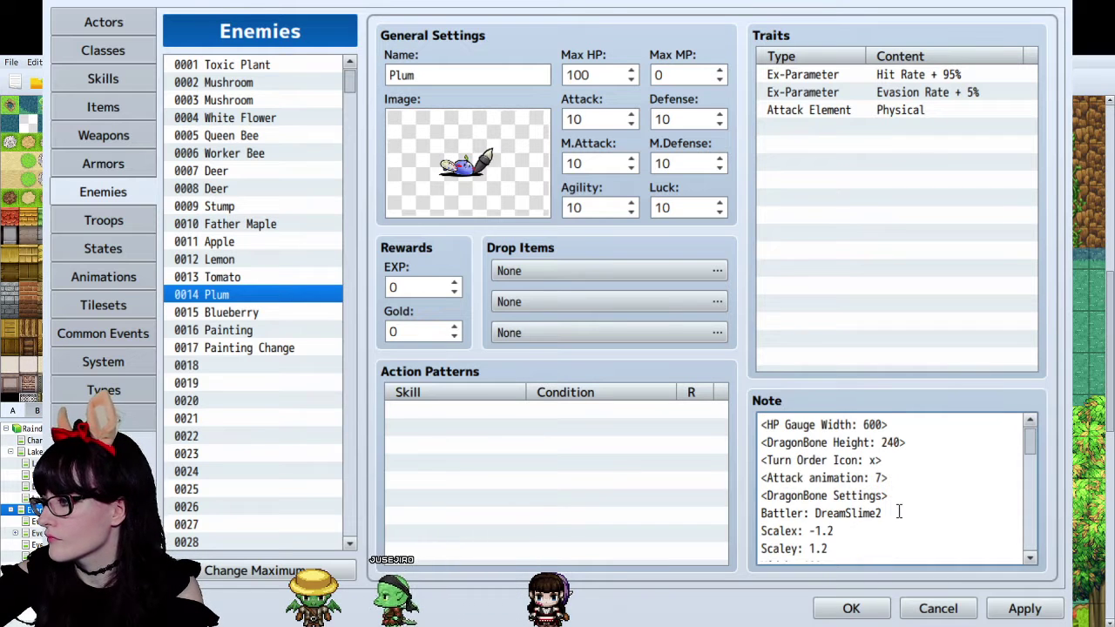
# Replace the Blueberry enemy's entire note with the copied one and set its battler to DreamSlime5.
pyautogui.click(322, 315)
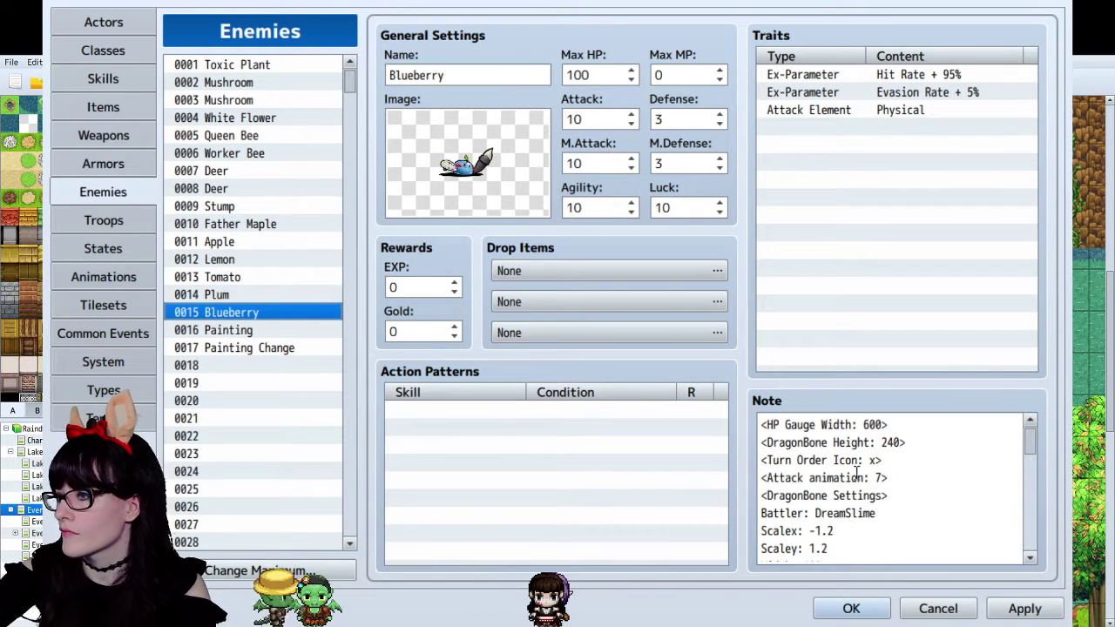
pyautogui.click(932, 537)
pyautogui.hotkey('ctrl', 'shift', 'Home')
pyautogui.press('BackSpace')
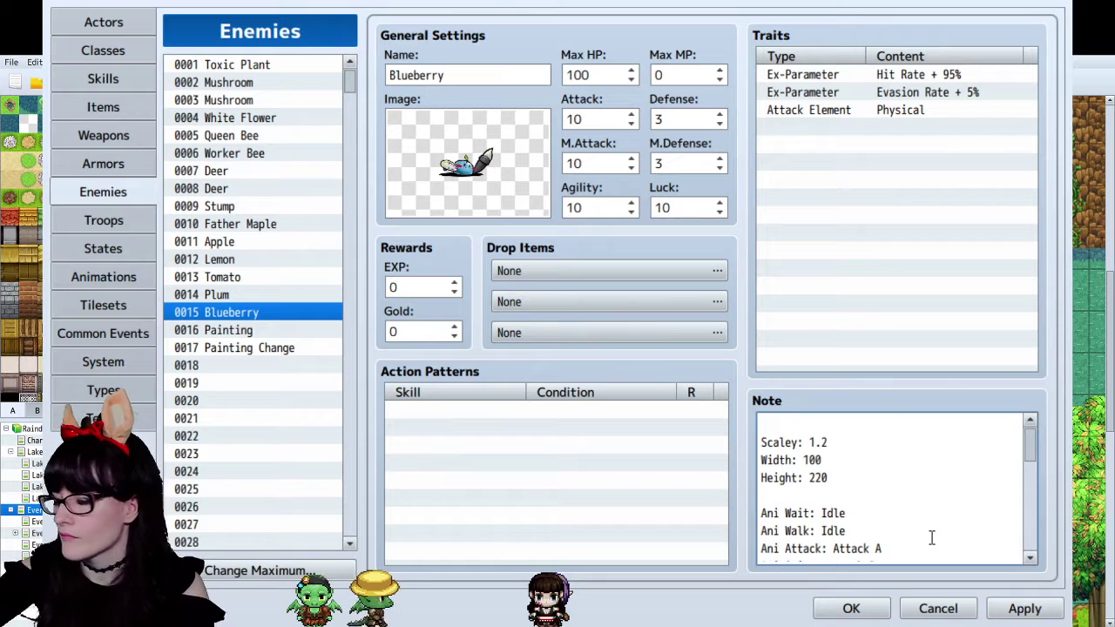
pyautogui.hotkey('ctrl', 'a')
pyautogui.press('BackSpace')
pyautogui.hotkey('ctrl', 'v')
pyautogui.scroll(1, 931, 537)
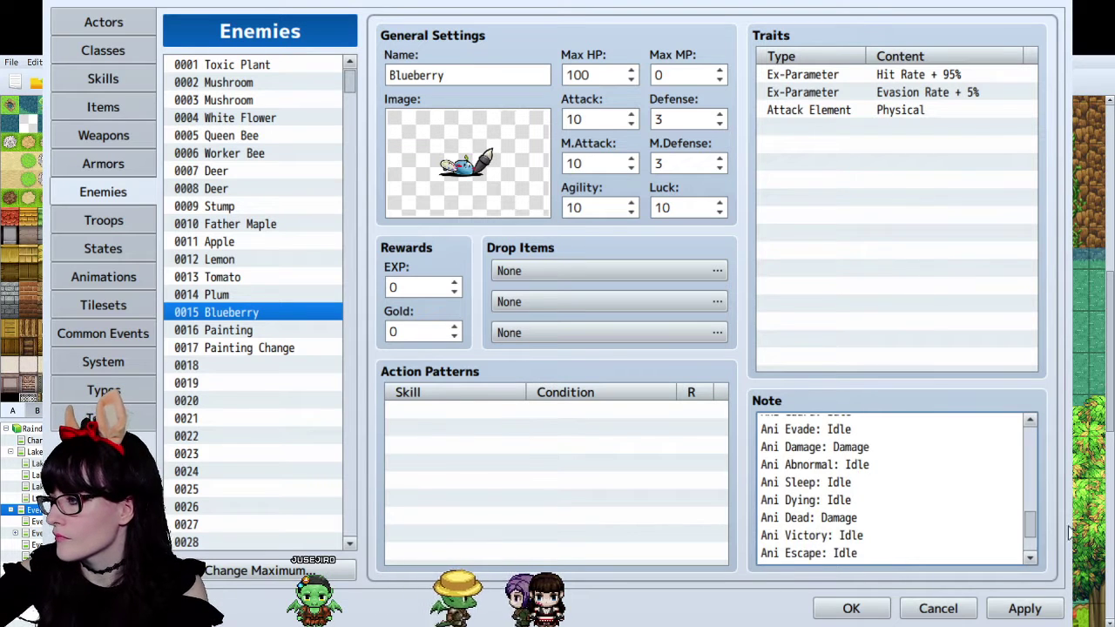
pyautogui.scroll(10, 1007, 433)
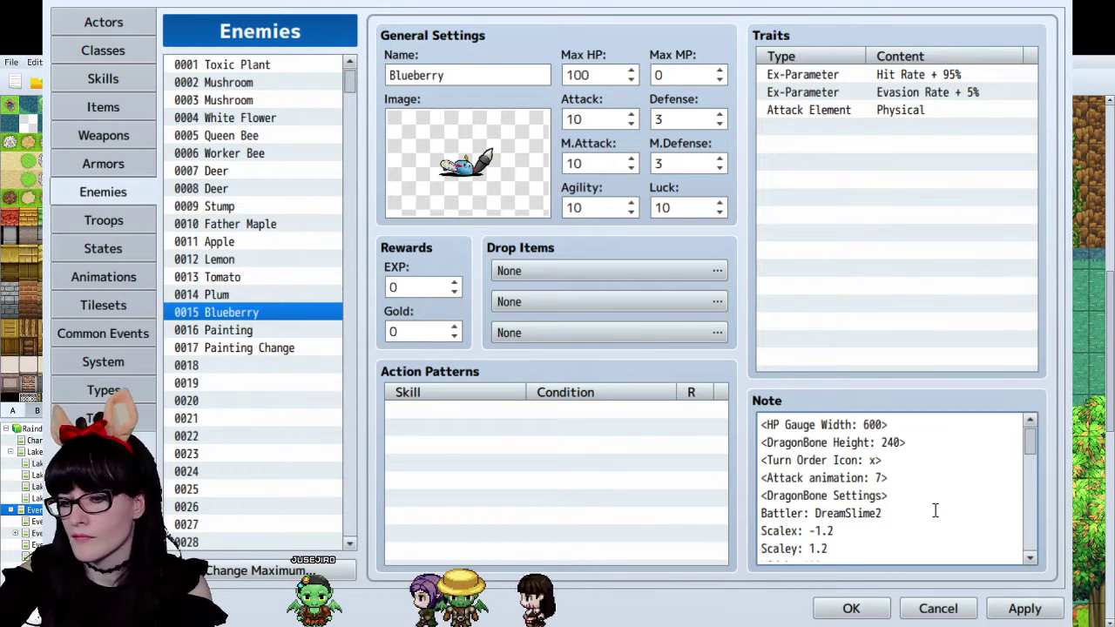
pyautogui.press('BackSpace')
pyautogui.write('5')
# Go back up the enemy list from Blueberry to Apple and apply the database changes.
pyautogui.press('Up')
pyautogui.press('Up')
pyautogui.press('Up')
pyautogui.press('Up')
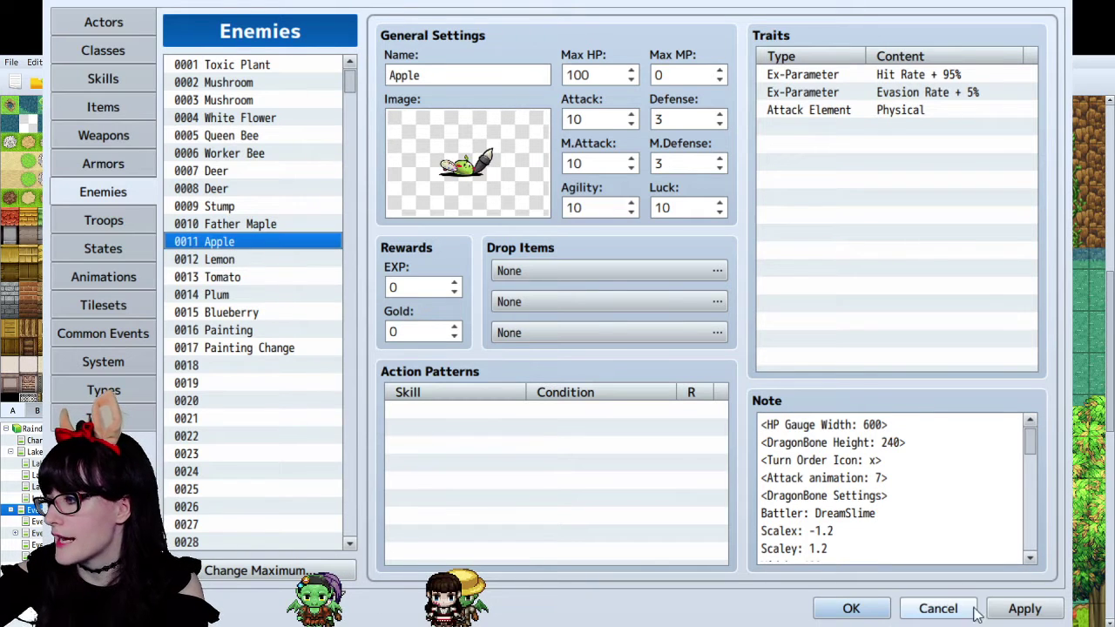
pyautogui.click(1027, 609)
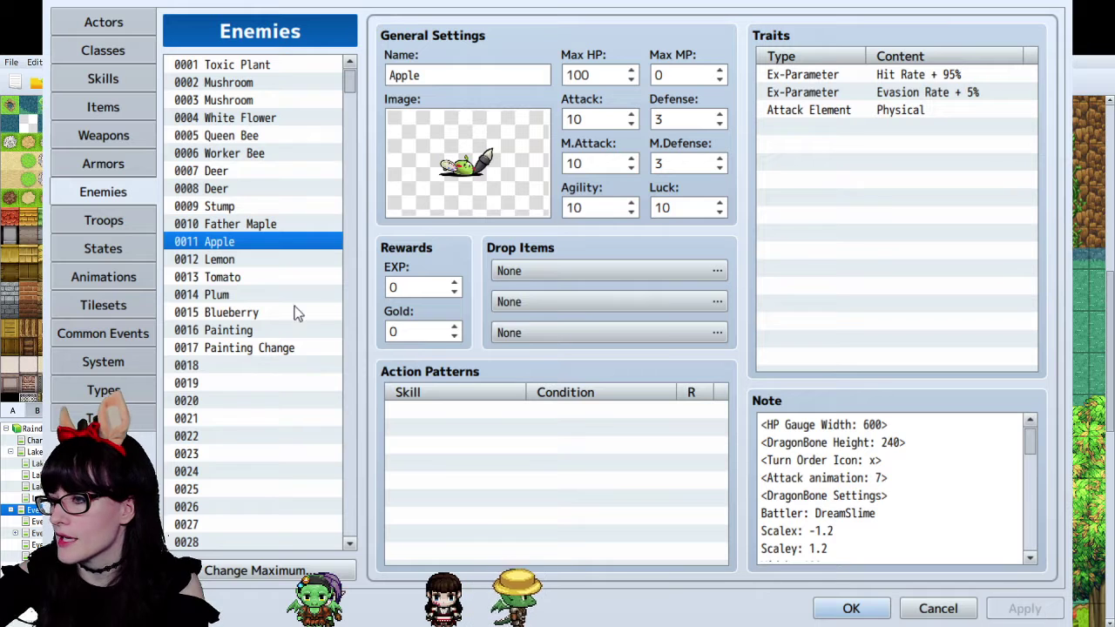
# Examine the Apple enemy's full DragonBone note, including its size and animation settings.
pyautogui.scroll(-4, 863, 493)
pyautogui.scroll(2, 863, 478)
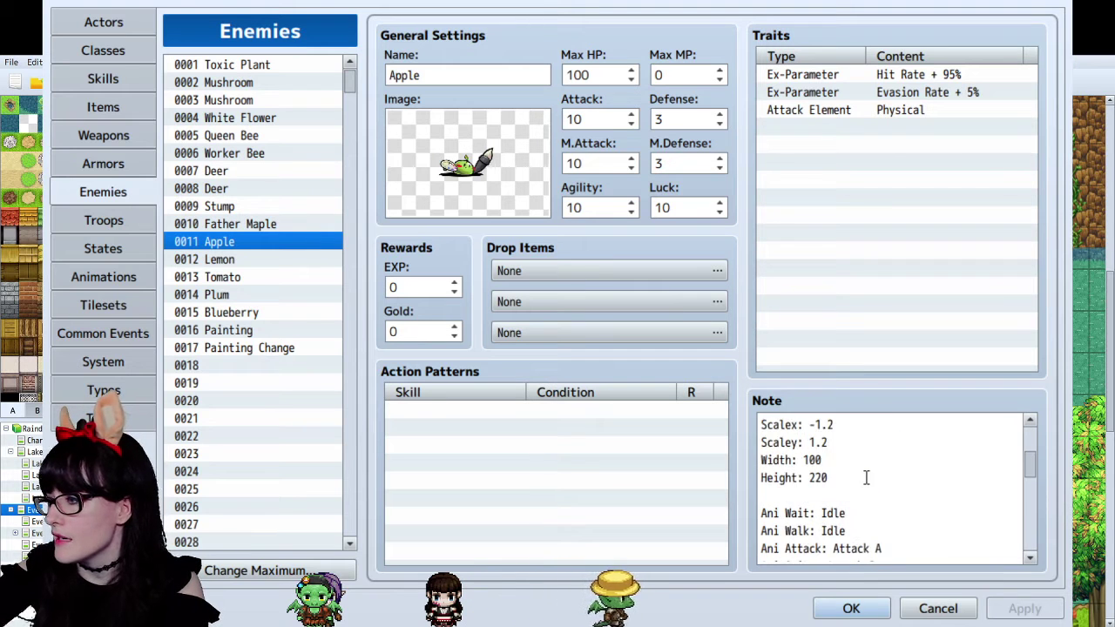
pyautogui.scroll(-2, 861, 479)
pyautogui.scroll(-5, 861, 478)
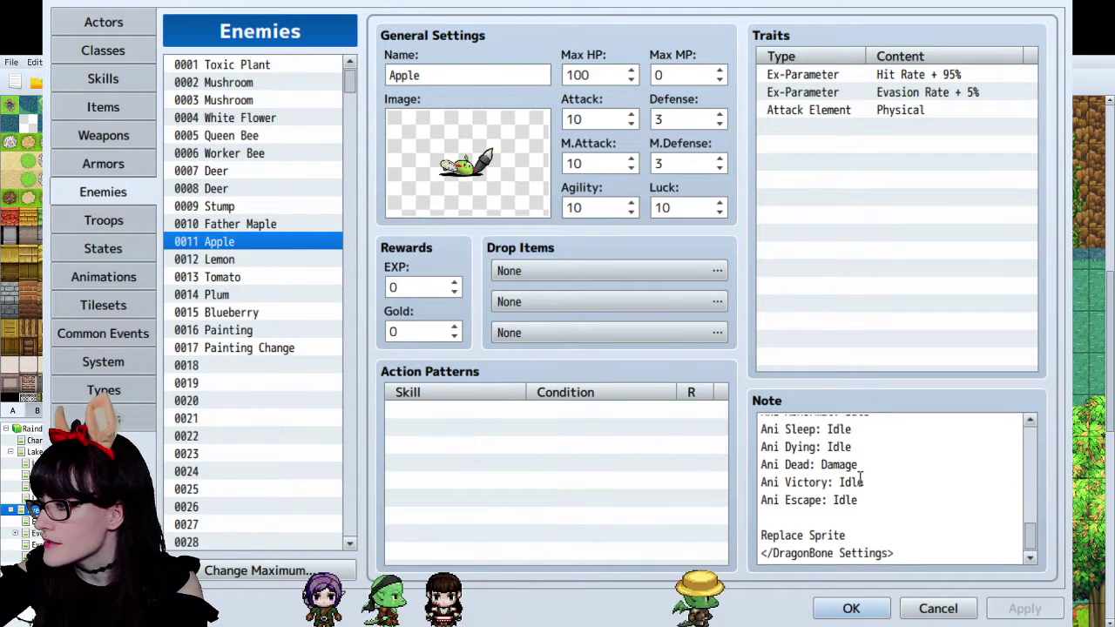
pyautogui.scroll(3, 861, 479)
pyautogui.scroll(5, 860, 480)
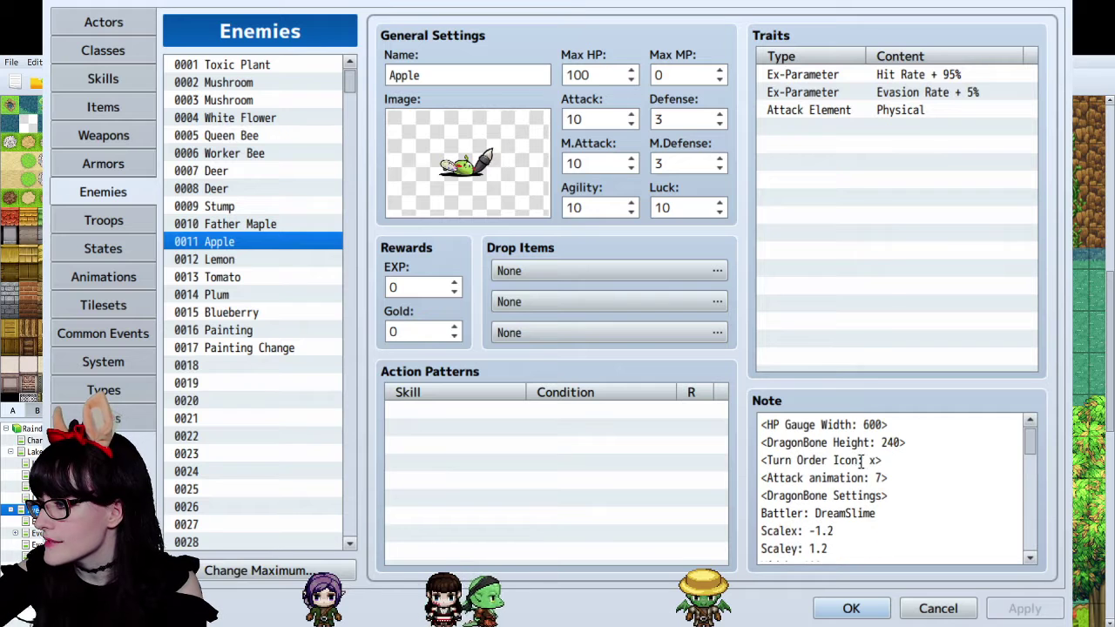